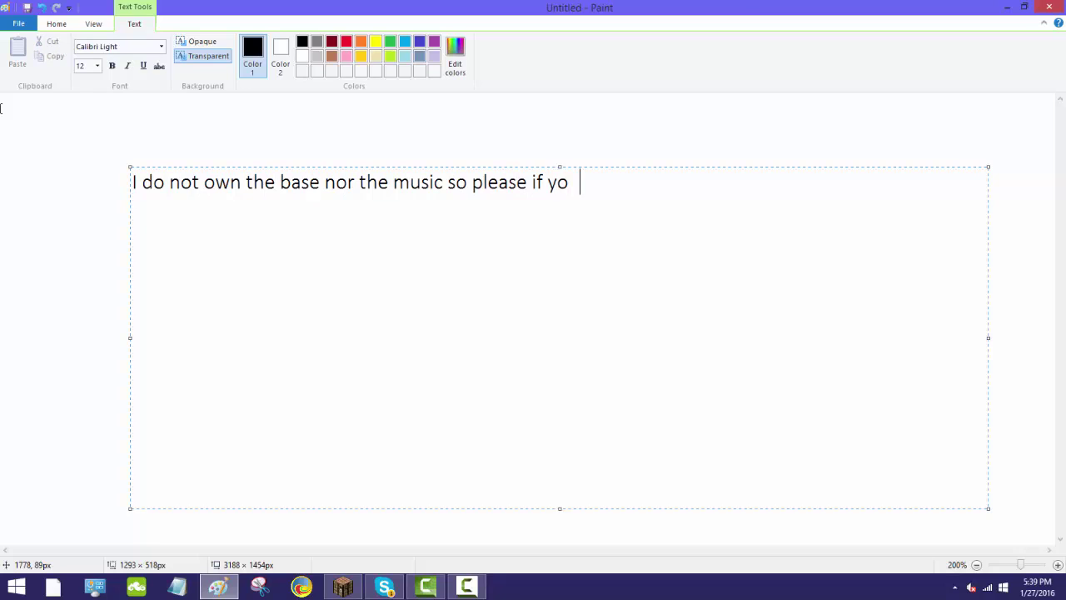
Complete the note so it reads "I do not own the base nor the music so please if you enjoy leave a like and subscribe Nya!"
{"action": "type", "text": "ke and sbu"}
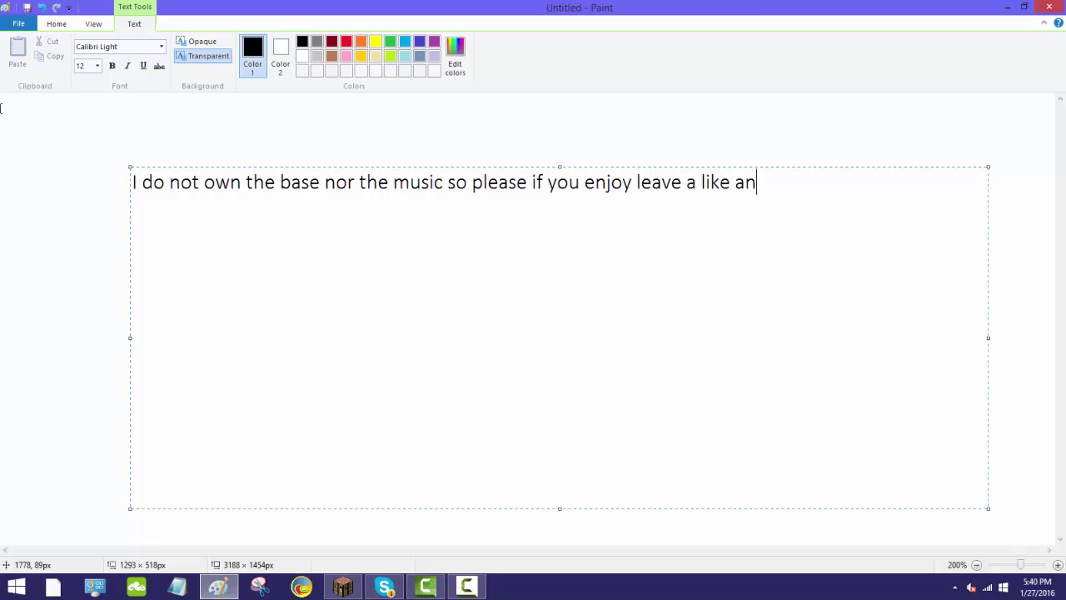
{"action": "key", "text": "BackSpace"}
{"action": "key", "text": "BackSpace"}
{"action": "type", "text": "ubscribe Nya!"}
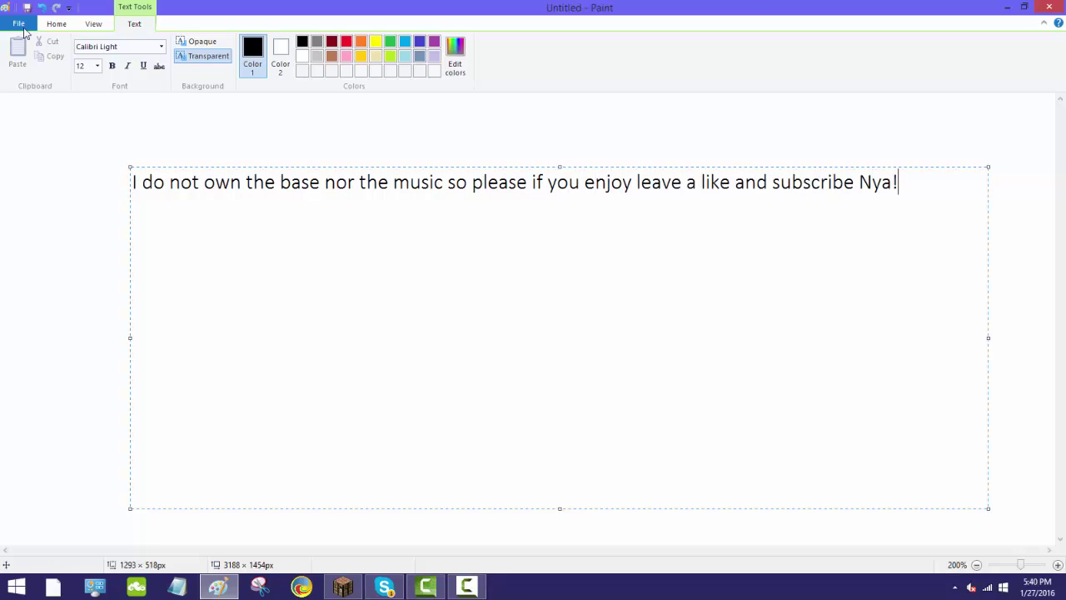
Delete the whole disclaimer note and close its empty text box
{"action": "mouse_move", "coordinate": [901, 183]}
{"action": "left_mouse_down"}
{"action": "mouse_move", "coordinate": [652, 182]}
{"action": "mouse_move", "coordinate": [5, 14]}
{"action": "left_mouse_up"}
{"action": "key", "text": "BackSpace"}
{"action": "left_click", "coordinate": [409, 129]}
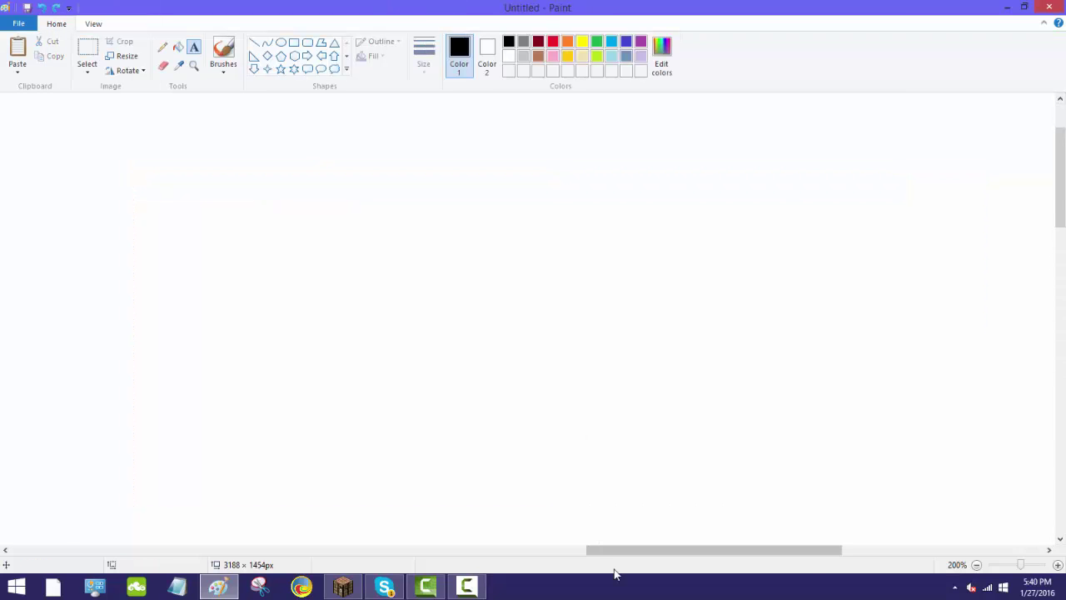
Draw a black arrow pointing at the Enchanted Arcticpaw picture using the Curve shape
{"action": "left_click_drag", "start_coordinate": [613, 550], "coordinate": [343, 552]}
{"action": "scroll", "coordinate": [368, 233], "scroll_direction": "down", "scroll_amount": 3}
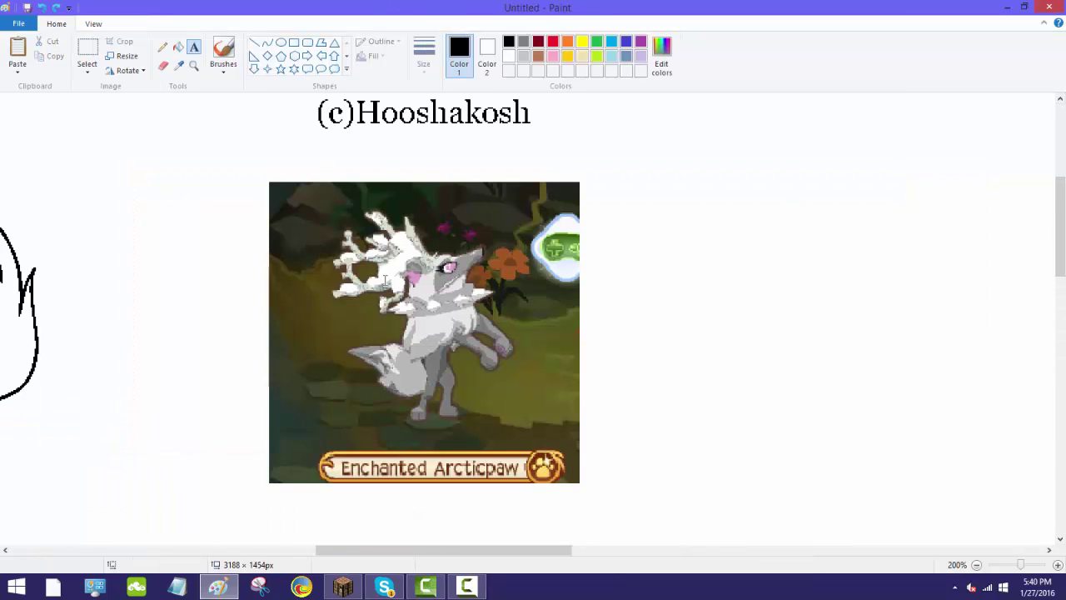
{"action": "left_click", "coordinate": [266, 42]}
{"action": "left_click_drag", "start_coordinate": [577, 287], "coordinate": [837, 289]}
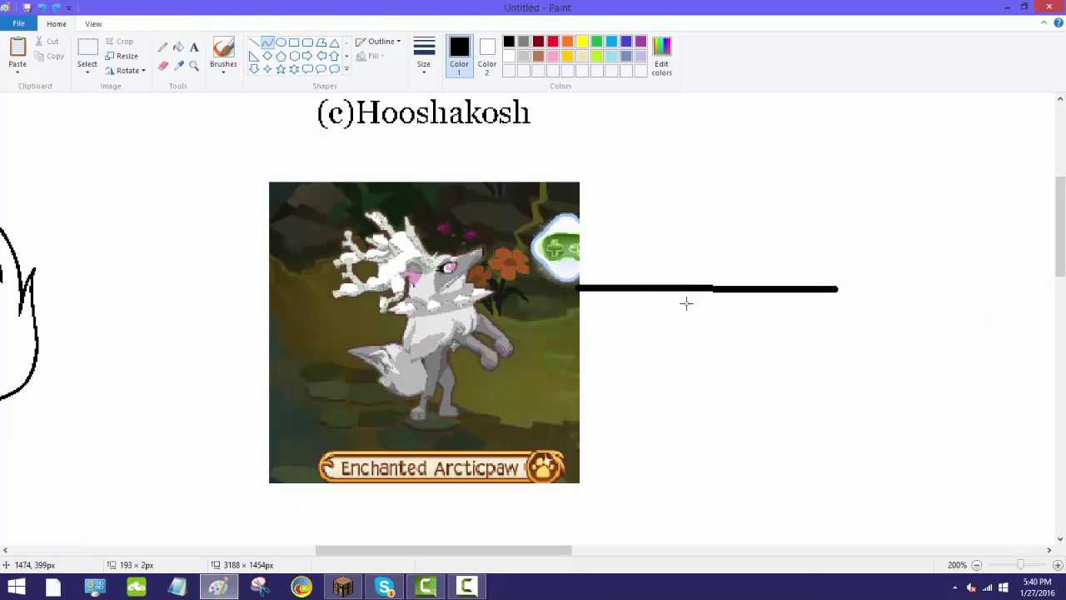
{"action": "mouse_move", "coordinate": [605, 258]}
{"action": "left_mouse_down"}
{"action": "mouse_move", "coordinate": [528, 314]}
{"action": "mouse_move", "coordinate": [617, 343]}
{"action": "mouse_move", "coordinate": [547, 283]}
{"action": "left_mouse_up"}
{"action": "left_click", "coordinate": [548, 283]}
Draw a large letter M at the tail of the arrow with curved strokes, undoing the misplaced second stroke
{"action": "left_click_drag", "start_coordinate": [839, 336], "coordinate": [889, 236]}
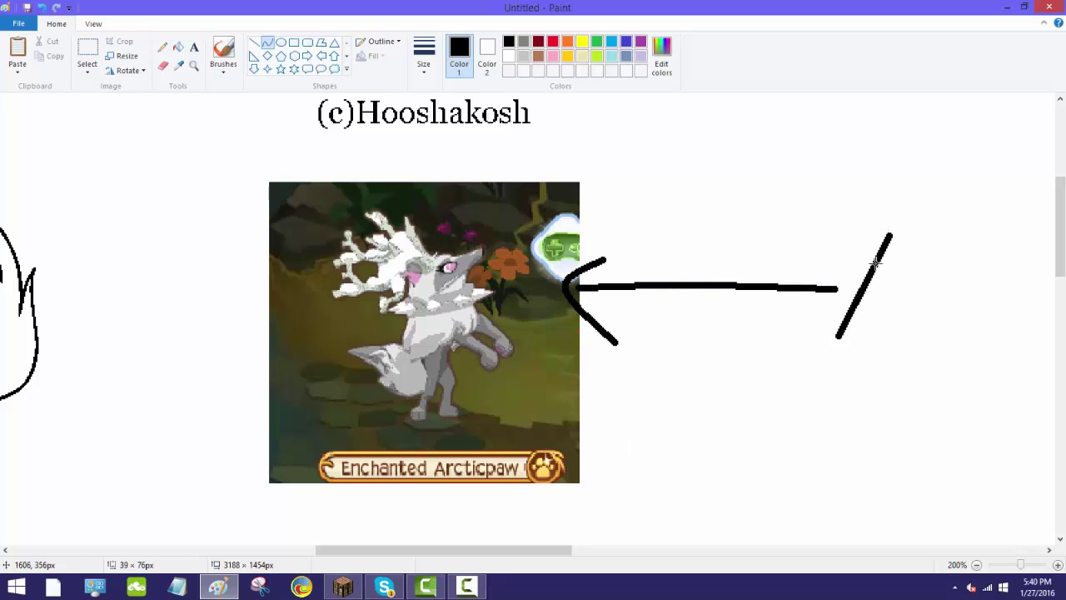
{"action": "left_click", "coordinate": [859, 283]}
{"action": "left_click", "coordinate": [870, 356]}
{"action": "left_click_drag", "start_coordinate": [870, 357], "coordinate": [900, 283]}
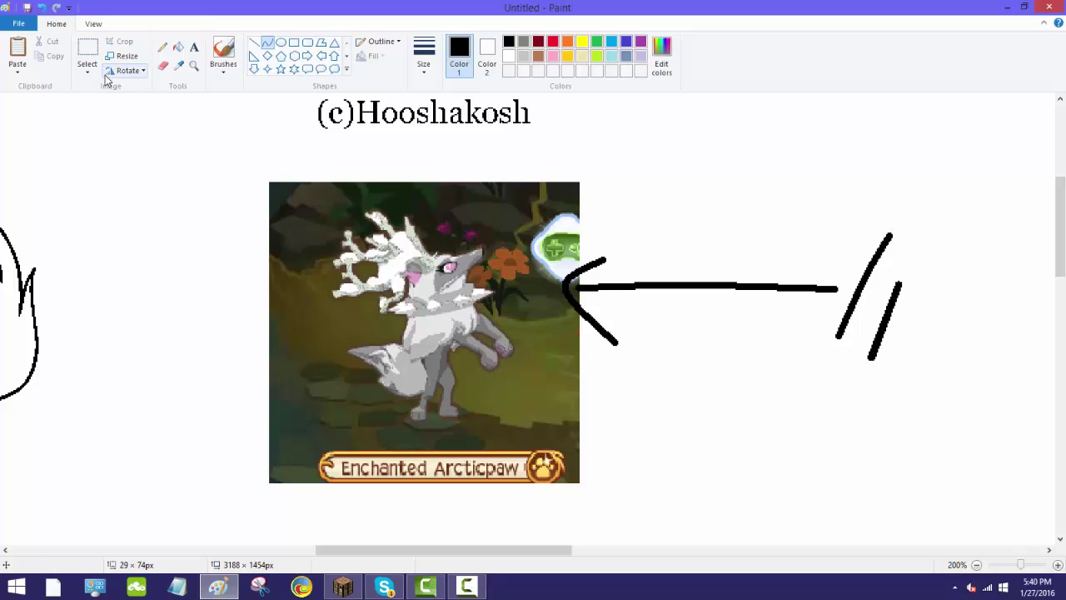
{"action": "left_click", "coordinate": [32, 9]}
{"action": "left_click", "coordinate": [829, 126]}
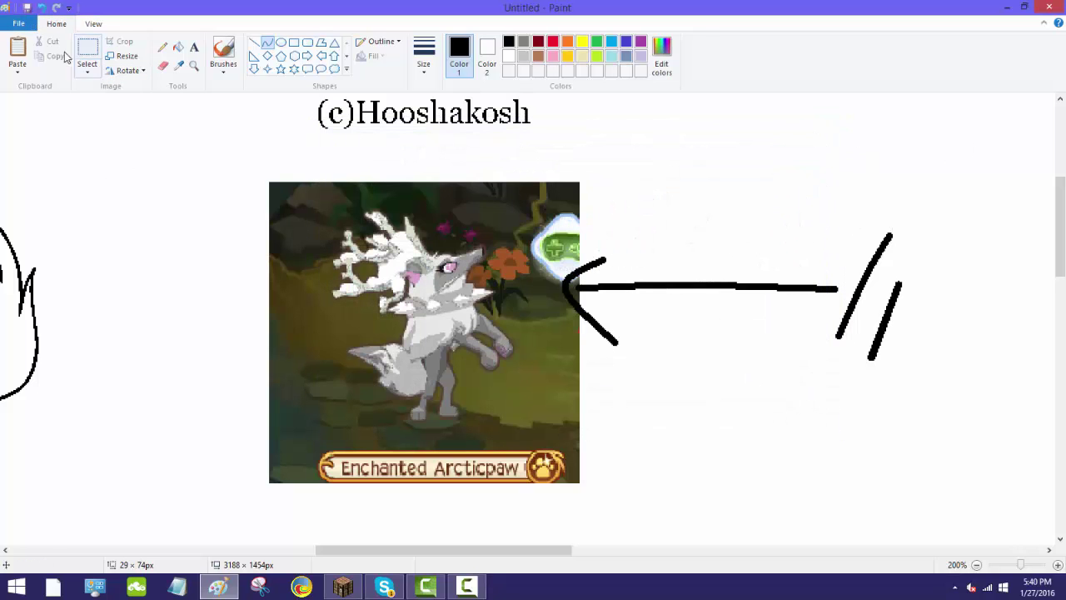
{"action": "left_click", "coordinate": [42, 9]}
{"action": "mouse_move", "coordinate": [888, 238]}
{"action": "left_mouse_down"}
{"action": "mouse_move", "coordinate": [942, 336]}
{"action": "mouse_move", "coordinate": [979, 227]}
{"action": "mouse_move", "coordinate": [1014, 293]}
{"action": "mouse_move", "coordinate": [1017, 372]}
{"action": "left_mouse_up"}
{"action": "left_click", "coordinate": [937, 291]}
{"action": "left_click", "coordinate": [946, 352]}
{"action": "left_click", "coordinate": [1017, 301]}
{"action": "left_click", "coordinate": [1017, 326]}
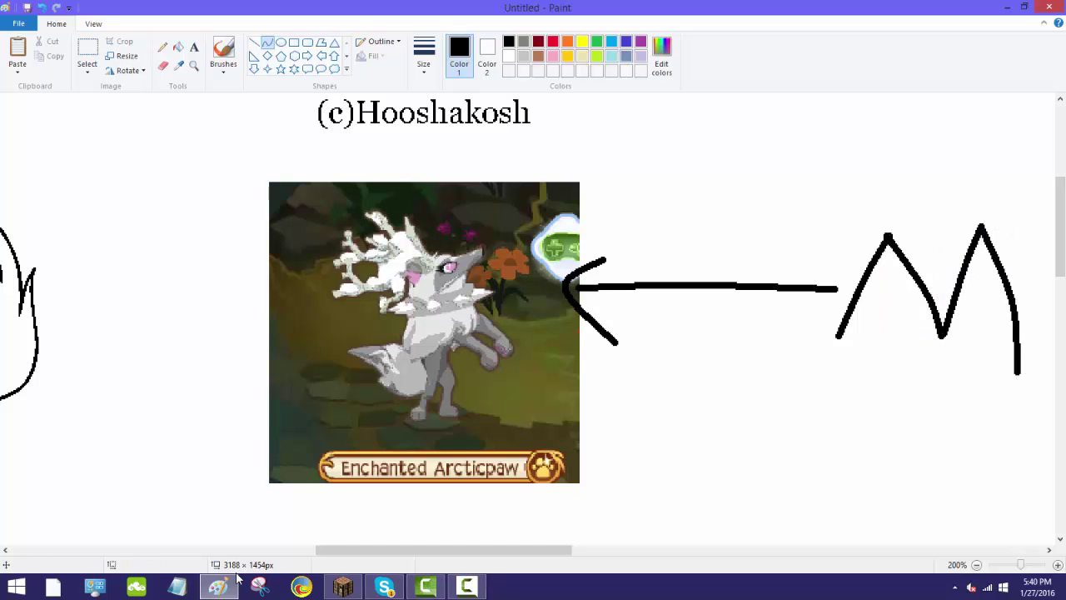
Draw three curved strokes beside the letter M to start the next letter
{"action": "left_click_drag", "start_coordinate": [501, 550], "coordinate": [670, 550]}
{"action": "left_click_drag", "start_coordinate": [419, 248], "coordinate": [629, 248]}
{"action": "left_click_drag", "start_coordinate": [403, 308], "coordinate": [483, 192]}
{"action": "mouse_move", "coordinate": [392, 248]}
{"action": "left_mouse_down"}
{"action": "mouse_move", "coordinate": [512, 347]}
{"action": "mouse_move", "coordinate": [566, 308]}
{"action": "left_mouse_up"}
{"action": "left_click_drag", "start_coordinate": [461, 283], "coordinate": [406, 331]}
{"action": "left_click_drag", "start_coordinate": [394, 250], "coordinate": [403, 393]}
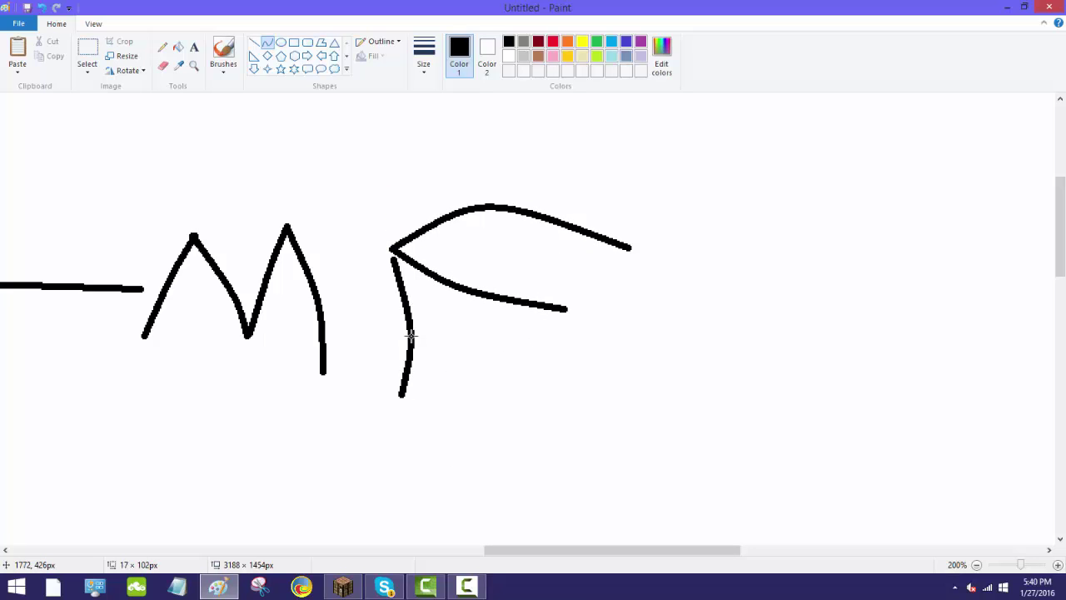
{"action": "left_click_drag", "start_coordinate": [398, 325], "coordinate": [352, 324]}
{"action": "left_click", "coordinate": [352, 324]}
{"action": "left_click", "coordinate": [166, 391]}
Undo the arrow and all the lettering strokes beside the Enchanted Arcticpaw picture
{"action": "left_click", "coordinate": [194, 66]}
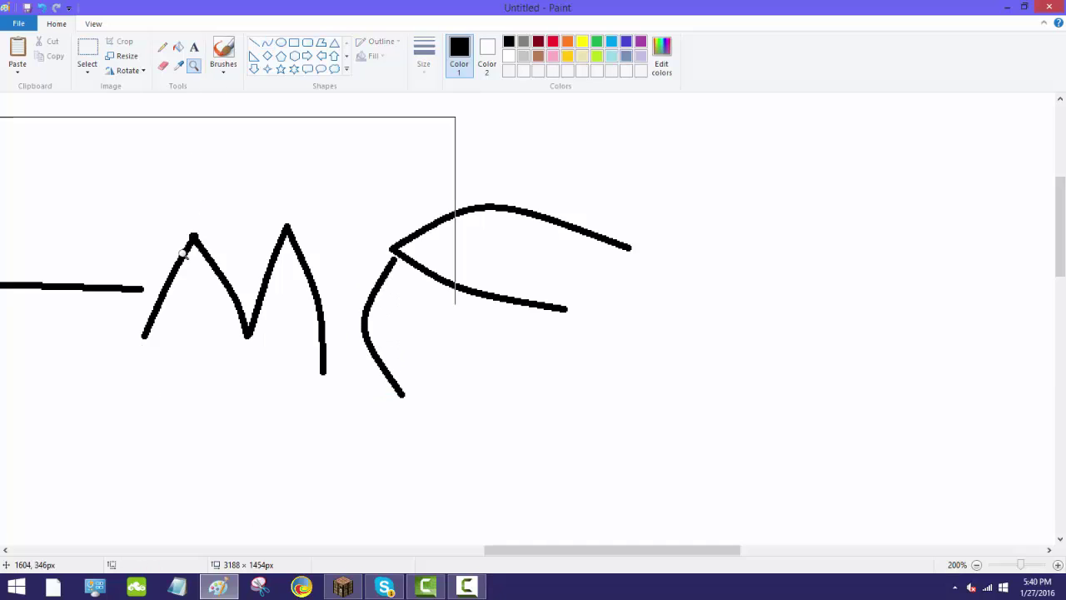
{"action": "right_click", "coordinate": [190, 228]}
{"action": "right_click", "coordinate": [190, 229]}
{"action": "right_click", "coordinate": [209, 250]}
{"action": "left_click", "coordinate": [349, 224]}
{"action": "left_click", "coordinate": [47, 9]}
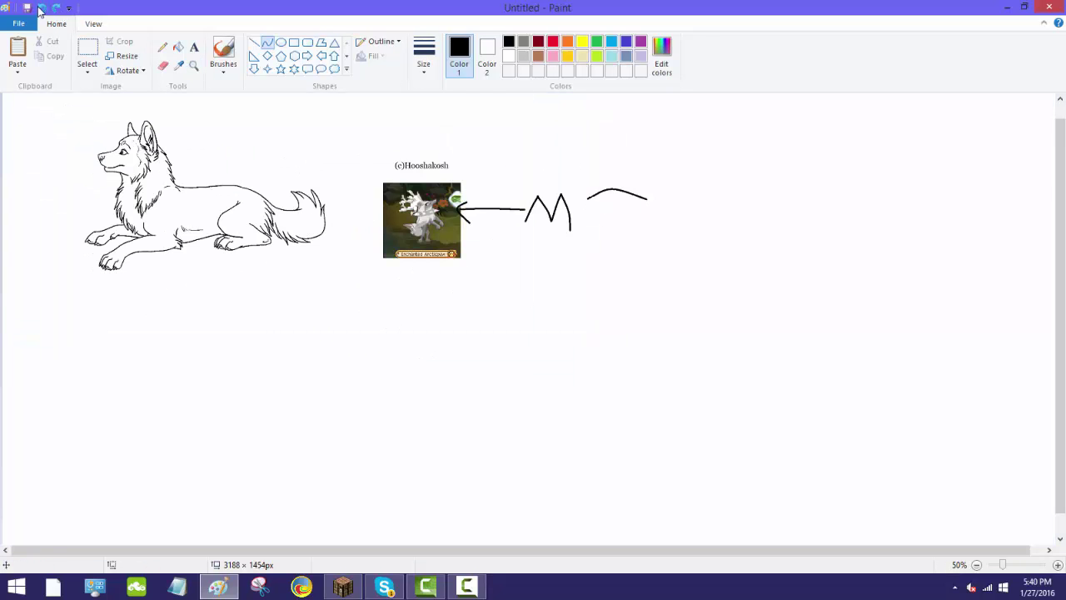
{"action": "left_click", "coordinate": [48, 9]}
{"action": "left_click", "coordinate": [47, 9]}
{"action": "left_click", "coordinate": [48, 8]}
{"action": "left_click", "coordinate": [48, 8]}
{"action": "left_click", "coordinate": [47, 9]}
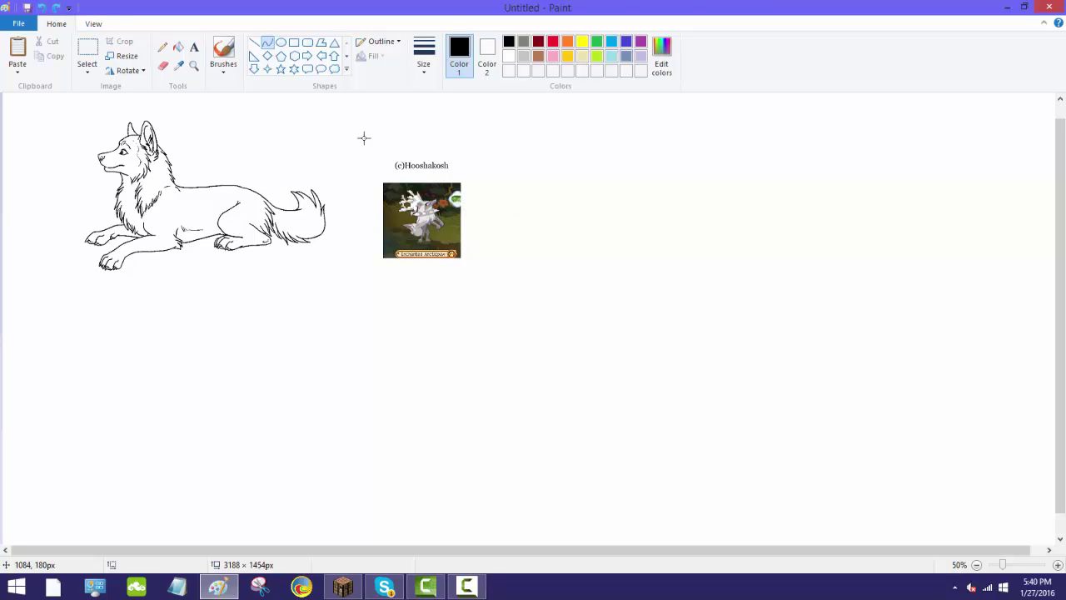
Draw a four-sided black frame of curved lines around the "(c)Hooshakosh" credit
{"action": "left_click_drag", "start_coordinate": [364, 138], "coordinate": [476, 134]}
{"action": "left_click_drag", "start_coordinate": [442, 138], "coordinate": [427, 148]}
{"action": "left_click", "coordinate": [426, 147]}
{"action": "mouse_move", "coordinate": [364, 139]}
{"action": "left_mouse_down"}
{"action": "mouse_move", "coordinate": [371, 185]}
{"action": "mouse_move", "coordinate": [360, 189]}
{"action": "mouse_move", "coordinate": [465, 174]}
{"action": "left_mouse_up"}
{"action": "left_click", "coordinate": [375, 185]}
{"action": "left_click_drag", "start_coordinate": [404, 185], "coordinate": [398, 174]}
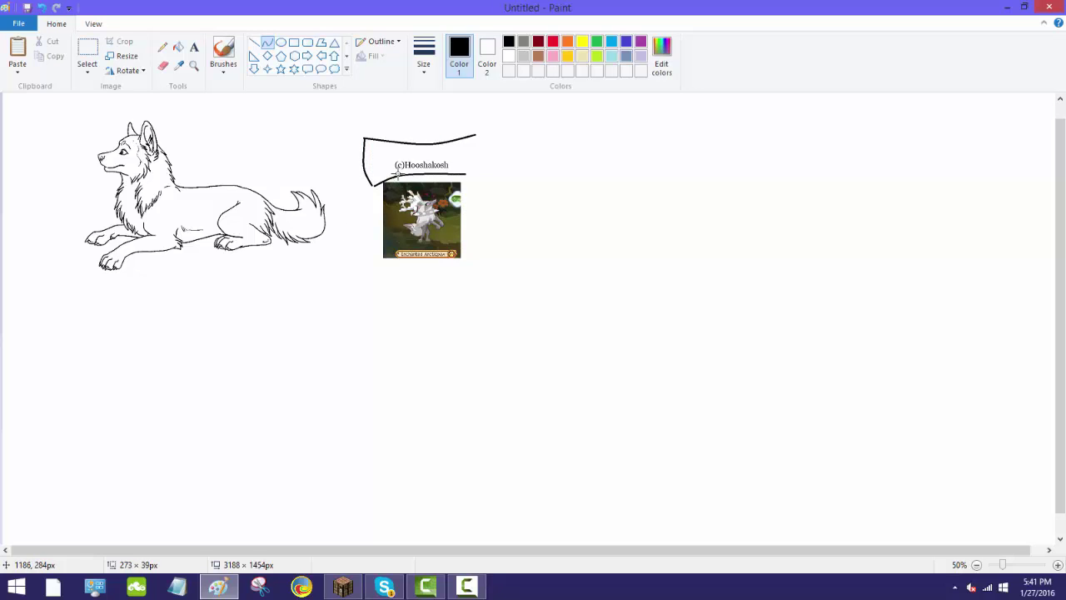
{"action": "left_click", "coordinate": [398, 174]}
{"action": "mouse_move", "coordinate": [471, 139]}
{"action": "left_mouse_down"}
{"action": "mouse_move", "coordinate": [462, 189]}
{"action": "mouse_move", "coordinate": [466, 171]}
{"action": "left_mouse_up"}
{"action": "left_click", "coordinate": [473, 169]}
{"action": "left_click", "coordinate": [474, 168]}
Add the text "Thanks for the bases:" in size 26 above the framed credit
{"action": "left_click", "coordinate": [195, 47]}
{"action": "left_click_drag", "start_coordinate": [343, 94], "coordinate": [479, 119]}
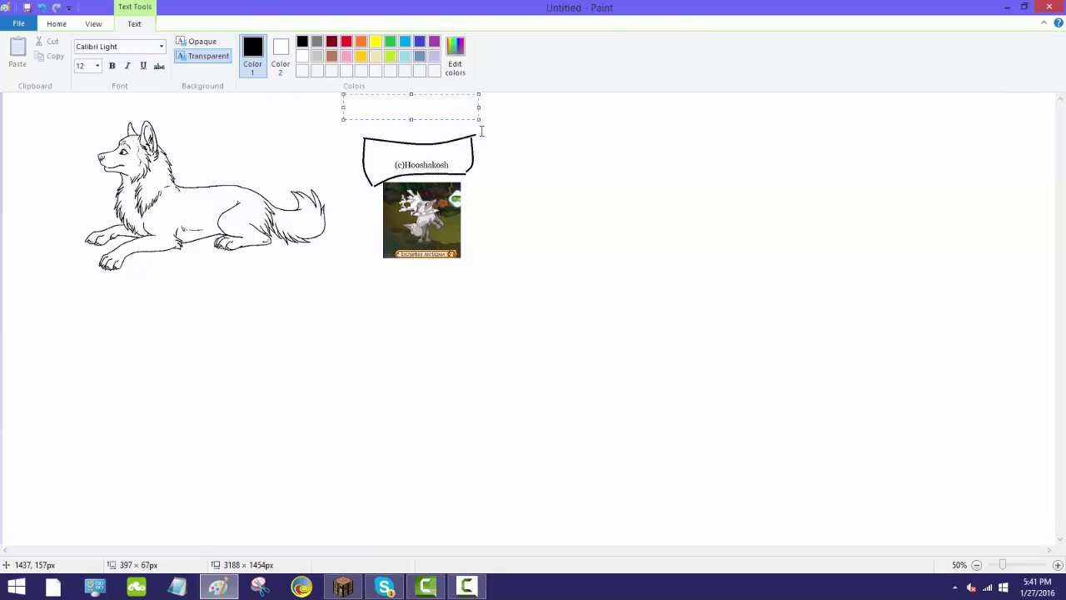
{"action": "left_click", "coordinate": [96, 66]}
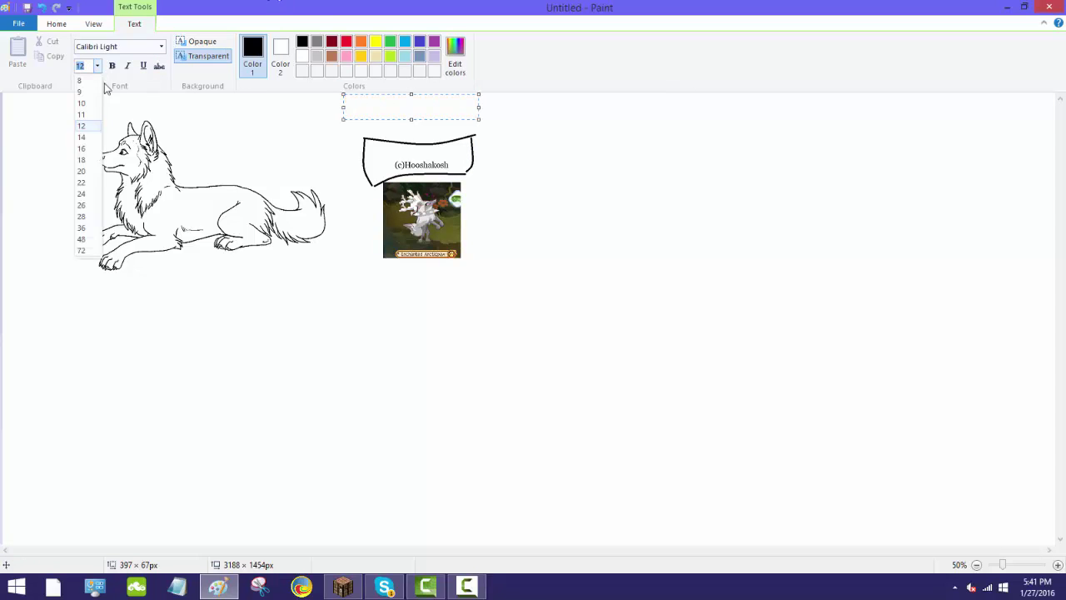
{"action": "left_click", "coordinate": [88, 202]}
{"action": "type", "text": "Thanks for the bases:"}
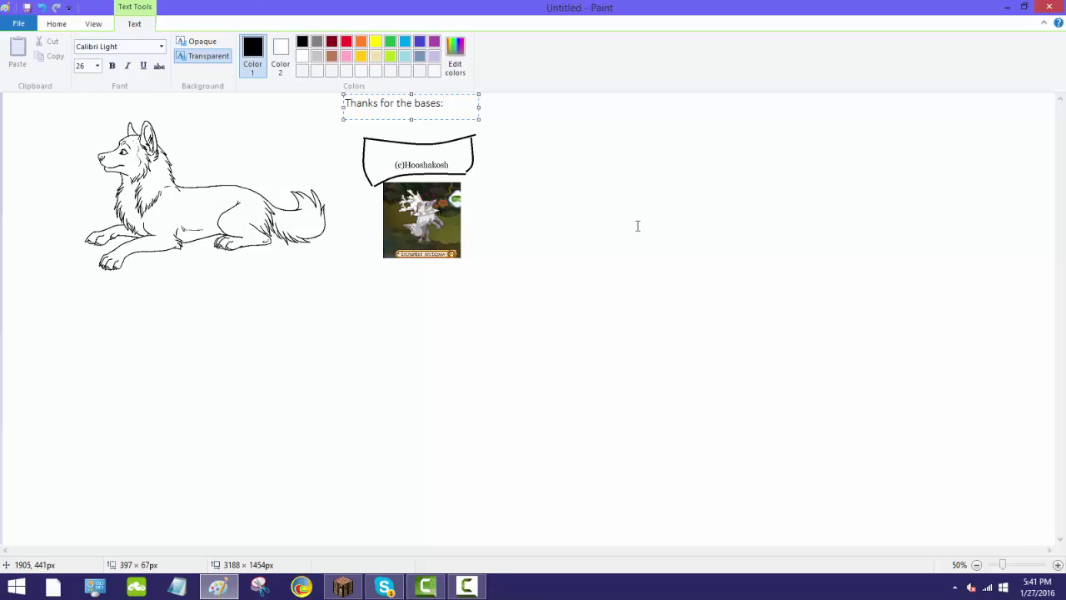
{"action": "left_click", "coordinate": [331, 112]}
Add a small text arrow "--)" inside the frame, in front of the "(c)Hooshakosh" credit
{"action": "left_click_drag", "start_coordinate": [375, 145], "coordinate": [459, 166]}
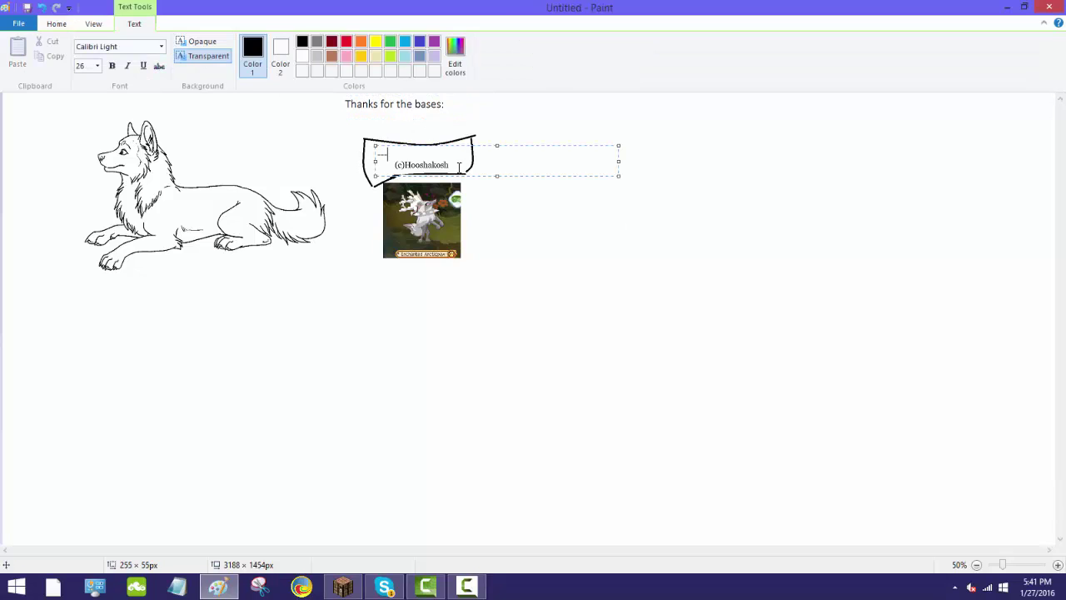
{"action": "key", "text": "Return"}
{"action": "key", "text": "BackSpace"}
{"action": "key", "text": "BackSpace"}
{"action": "key", "text": "BackSpace"}
{"action": "key", "text": "BackSpace"}
{"action": "key", "text": "Return"}
{"action": "type", "text": "_"}
{"action": "left_click", "coordinate": [250, 153]}
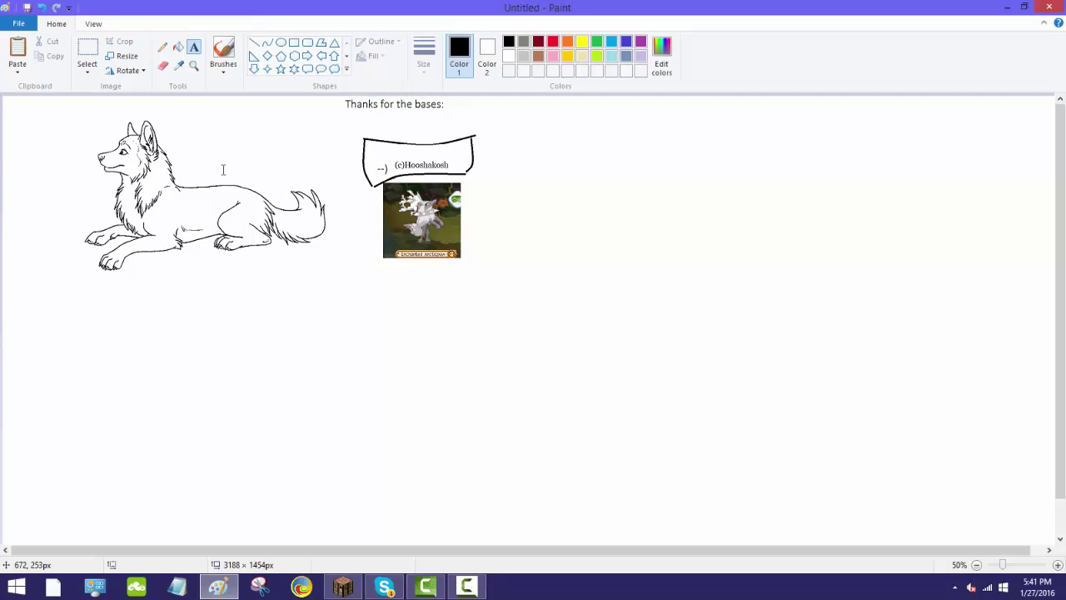
Bridge the gap at the top of the wolf's inner ear outline with a light pink Pencil stroke
{"action": "left_click", "coordinate": [194, 65]}
{"action": "left_click", "coordinate": [134, 150]}
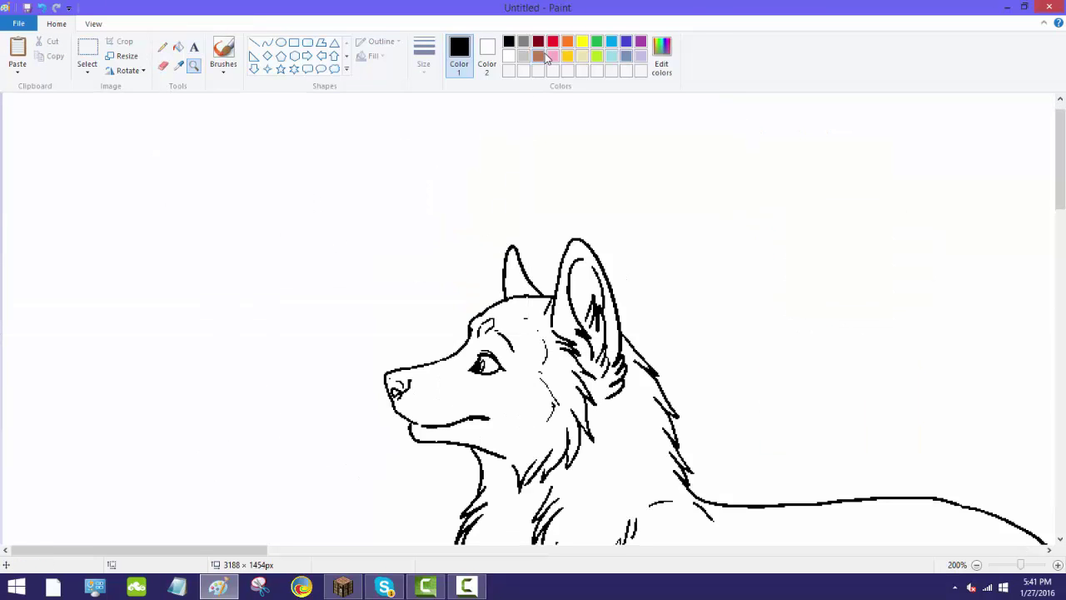
{"action": "left_click", "coordinate": [551, 56]}
{"action": "left_click", "coordinate": [162, 46]}
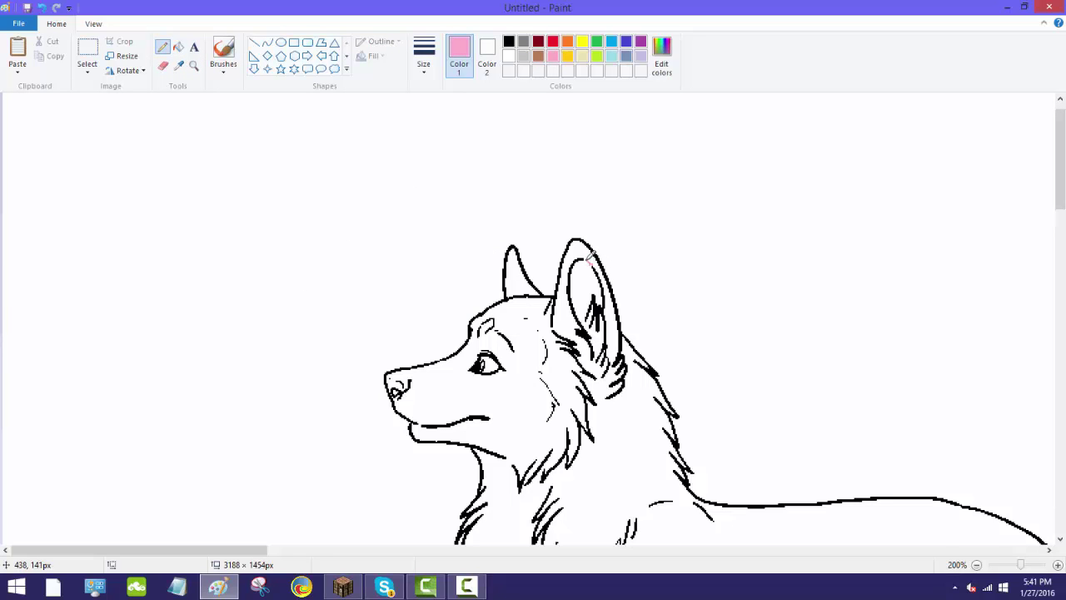
Try to fill the wolf's inner ear with light pink, and undo the fill
{"action": "left_click", "coordinate": [180, 50]}
{"action": "left_click", "coordinate": [587, 273]}
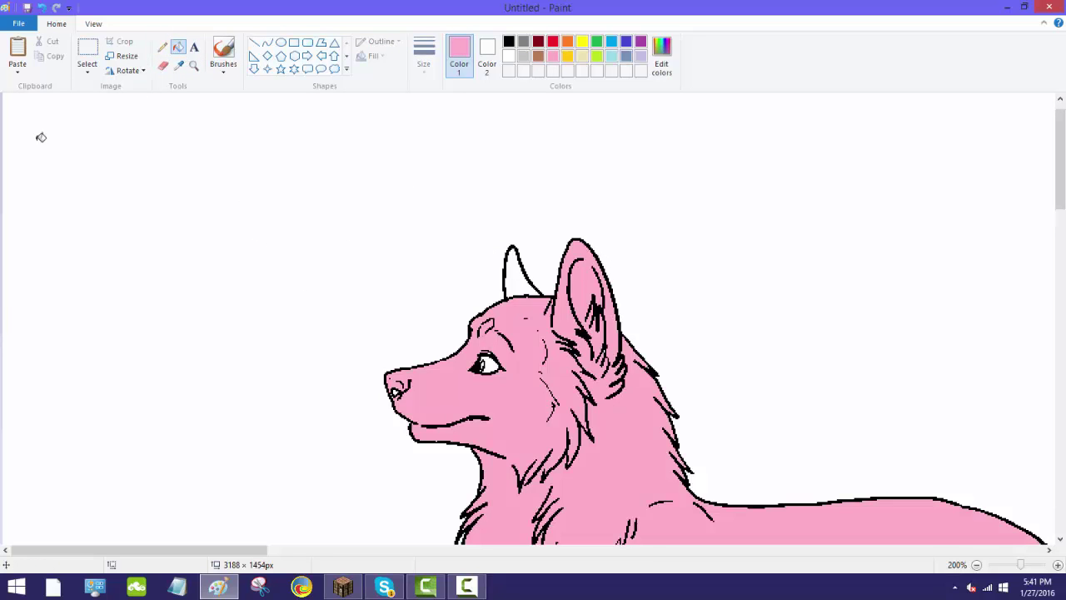
{"action": "left_click", "coordinate": [45, 7]}
Close the remaining gap at the base of the inner ear outline in pink and fill the inner ear light pink
{"action": "left_click", "coordinate": [193, 67]}
{"action": "left_click", "coordinate": [510, 280]}
{"action": "left_click", "coordinate": [610, 373]}
{"action": "left_click", "coordinate": [609, 373]}
{"action": "left_click", "coordinate": [609, 373]}
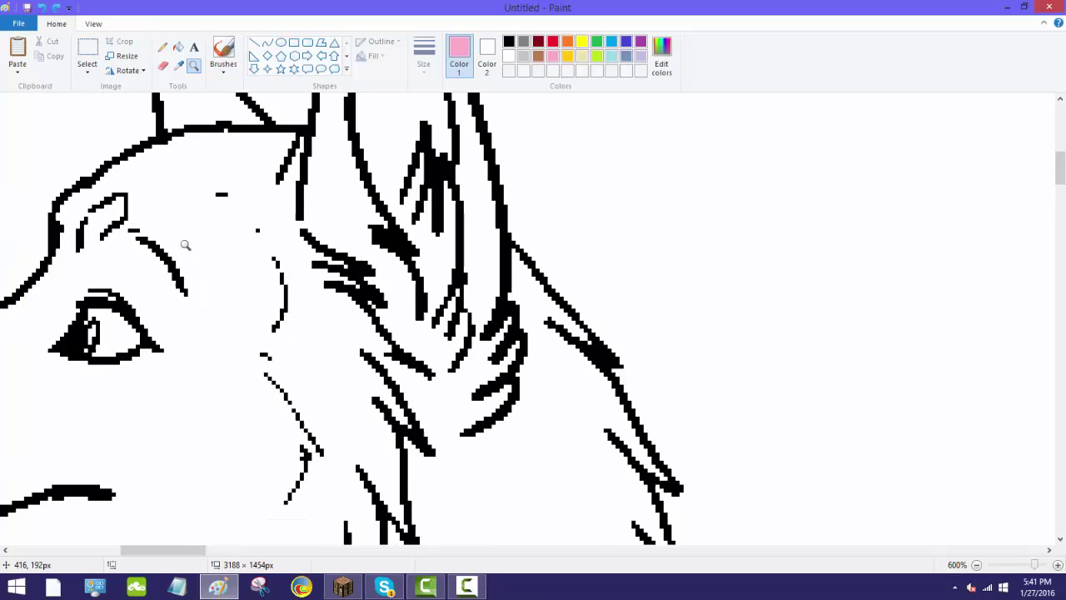
{"action": "scroll", "coordinate": [250, 179], "scroll_direction": "up", "scroll_amount": 2}
{"action": "left_click", "coordinate": [162, 47]}
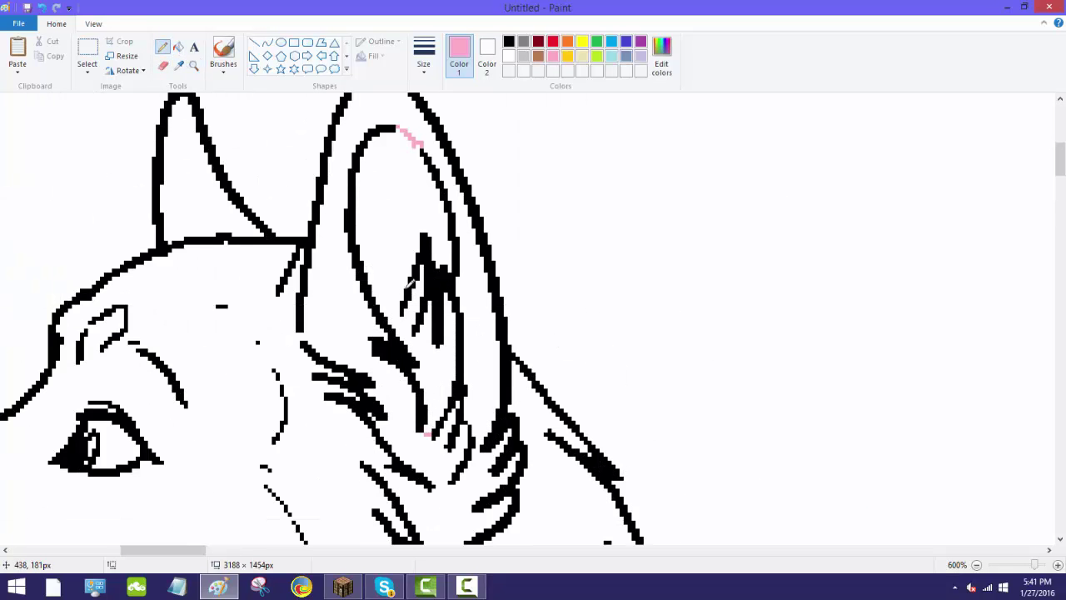
{"action": "left_click", "coordinate": [178, 47]}
{"action": "left_click", "coordinate": [400, 245]}
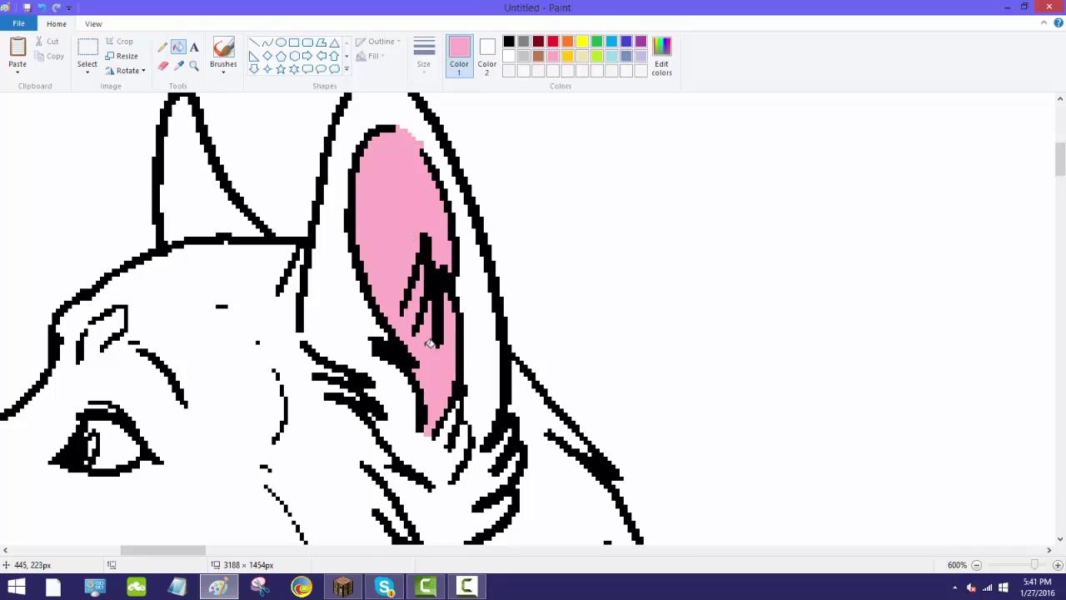
Close the wolf's nose outline with light pink Pencil strokes and fill the nose with the same pink
{"action": "scroll", "coordinate": [429, 343], "scroll_direction": "down", "scroll_amount": 3}
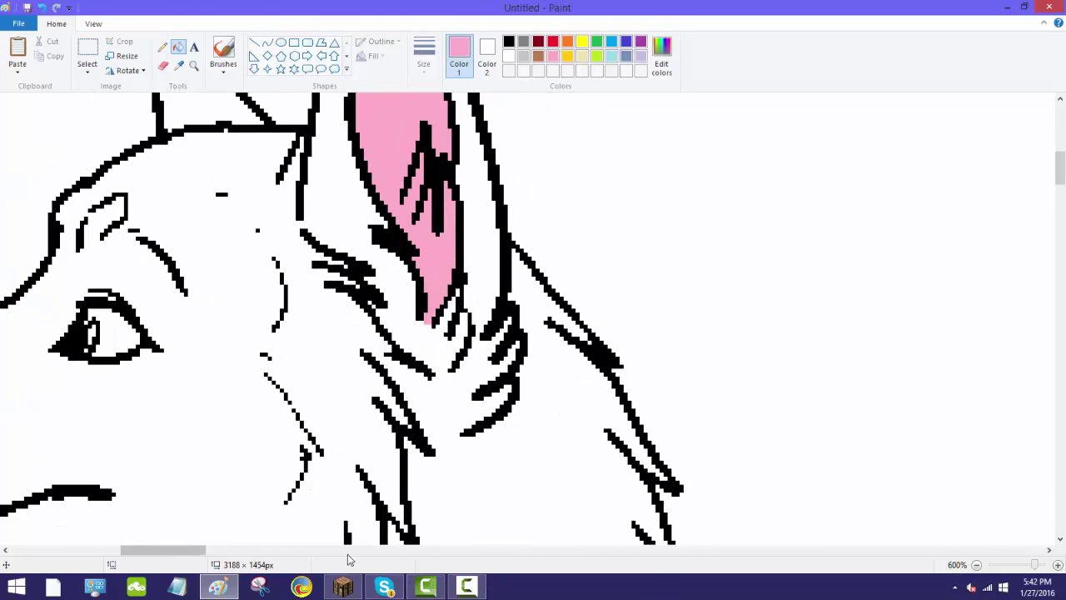
{"action": "scroll", "coordinate": [184, 550], "scroll_direction": "left", "scroll_amount": 10}
{"action": "left_click", "coordinate": [162, 48]}
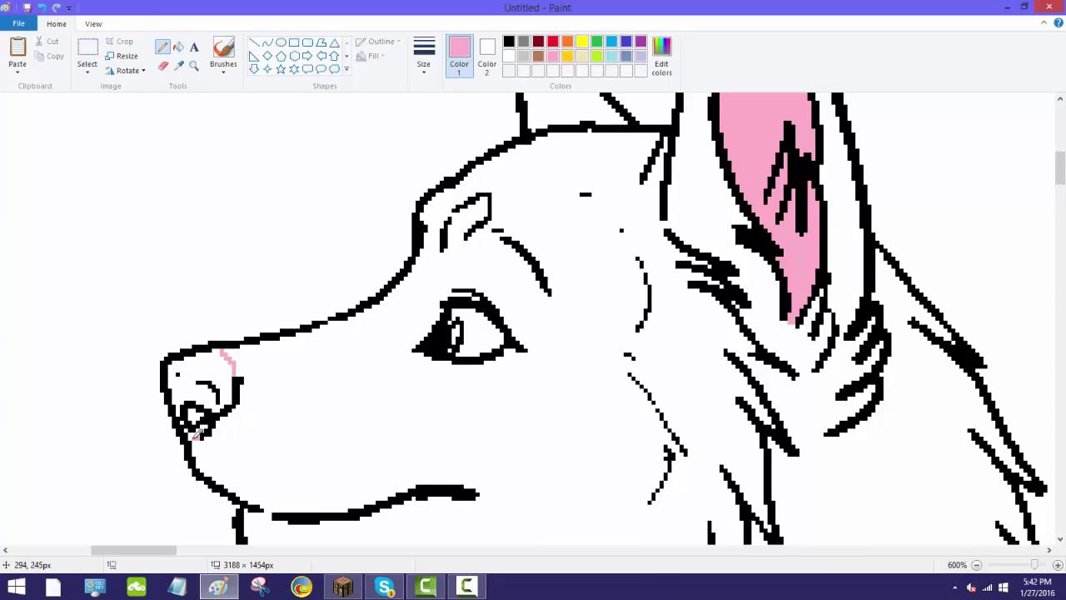
{"action": "left_click", "coordinate": [178, 47]}
{"action": "left_click", "coordinate": [175, 367]}
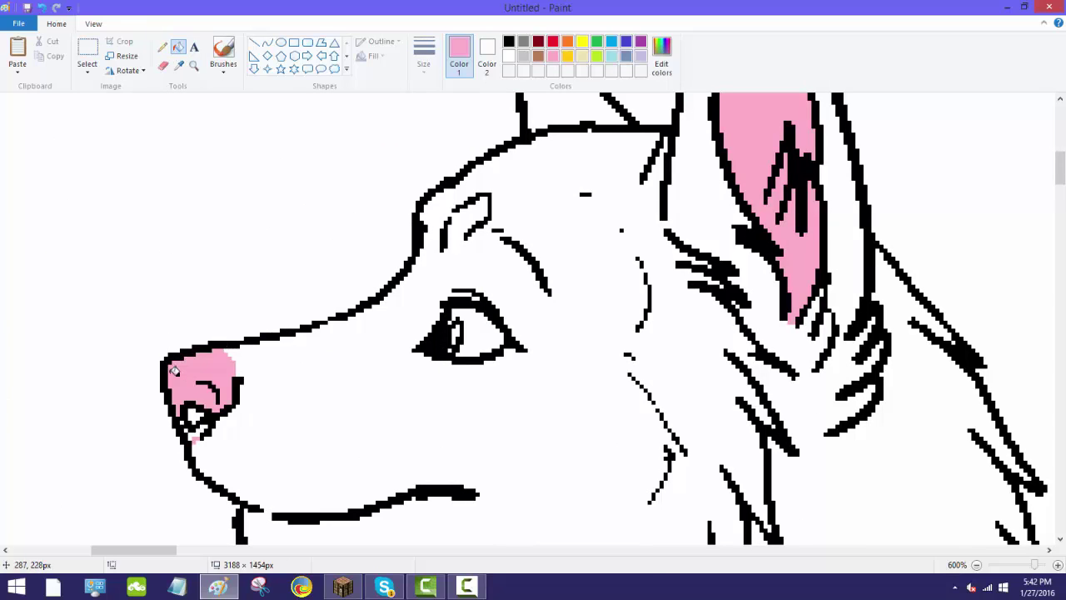
{"action": "left_click", "coordinate": [193, 67]}
{"action": "right_click", "coordinate": [208, 200]}
{"action": "right_click", "coordinate": [208, 200]}
{"action": "right_click", "coordinate": [208, 200]}
{"action": "right_click", "coordinate": [196, 217]}
{"action": "left_click", "coordinate": [191, 222]}
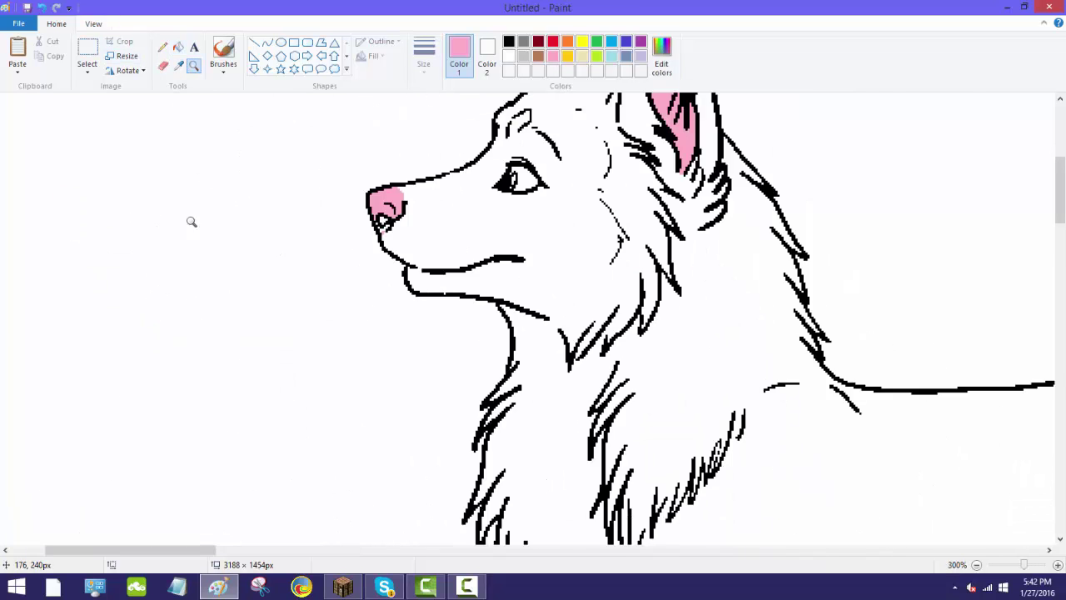
{"action": "left_click", "coordinate": [200, 200]}
{"action": "left_click", "coordinate": [242, 137]}
{"action": "left_click", "coordinate": [179, 48]}
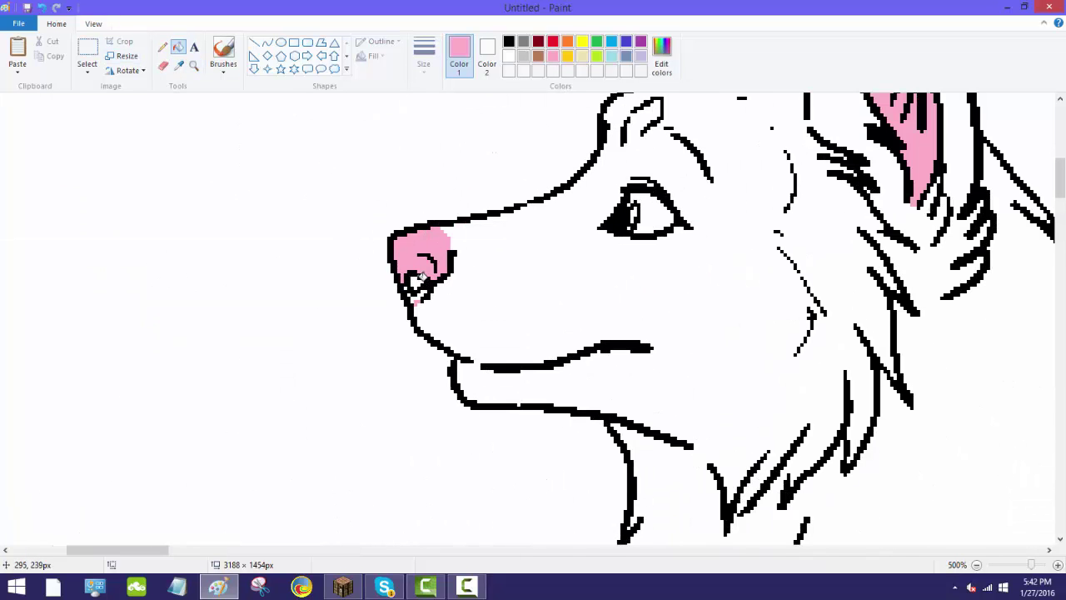
Sample the grey of the animal's face in the Enchanted Arcticpaw picture as the drawing colour
{"action": "left_click", "coordinate": [193, 66]}
{"action": "scroll", "coordinate": [579, 210], "scroll_direction": "down", "scroll_amount": 5}
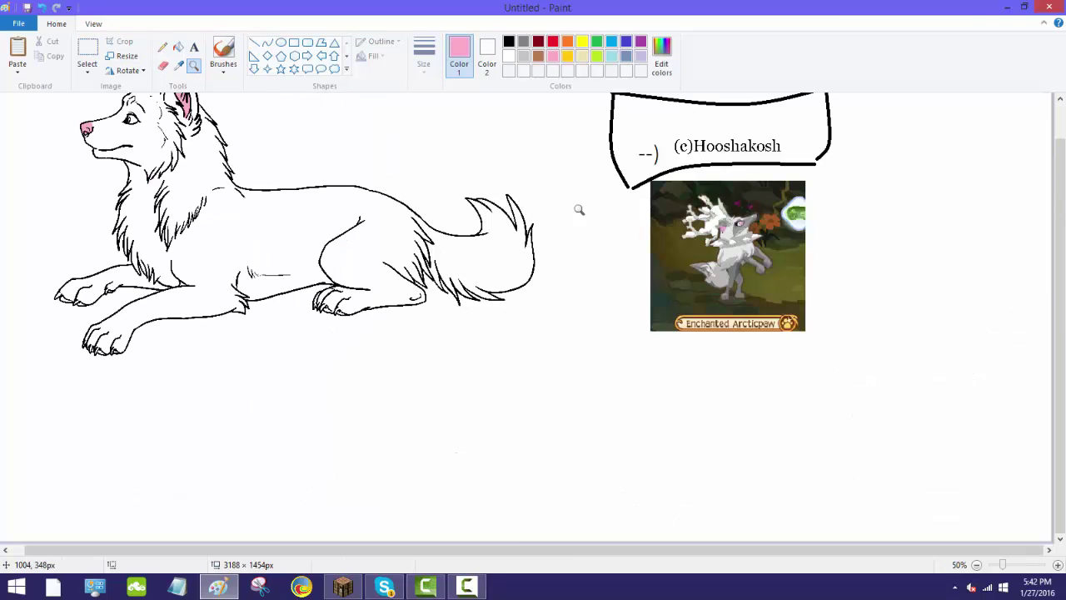
{"action": "left_click", "coordinate": [481, 210]}
{"action": "left_click", "coordinate": [423, 277]}
{"action": "left_click", "coordinate": [178, 67]}
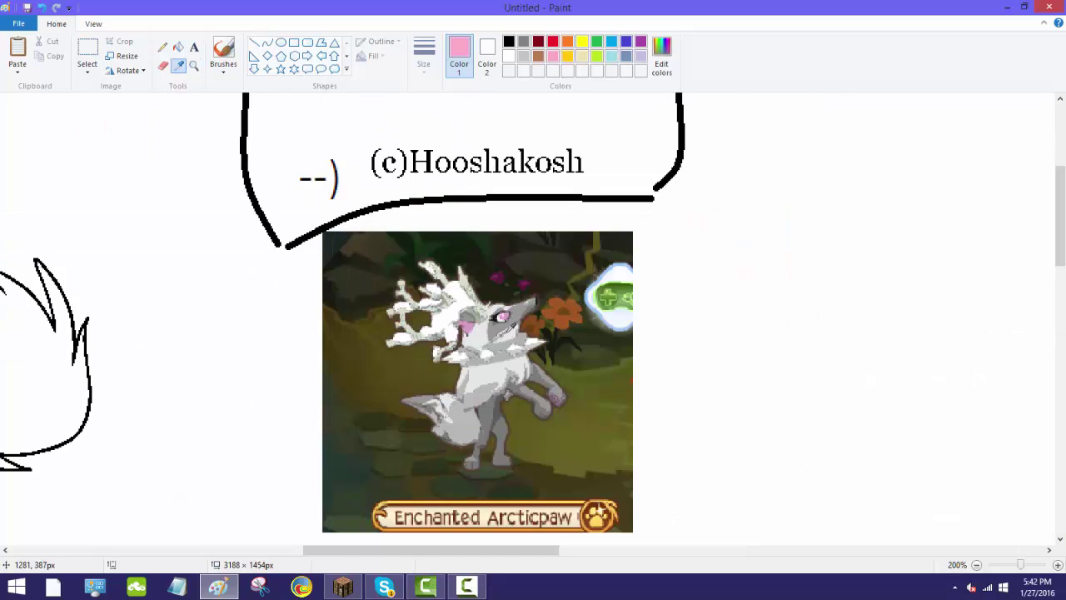
{"action": "left_click", "coordinate": [514, 312]}
Outline a muzzle patch from the wolf's brow around the eye to the jaw in the sampled grey, and fill it
{"action": "left_click_drag", "start_coordinate": [512, 552], "coordinate": [300, 515]}
{"action": "scroll", "coordinate": [217, 441], "scroll_direction": "up", "scroll_amount": 2}
{"action": "left_click", "coordinate": [163, 47]}
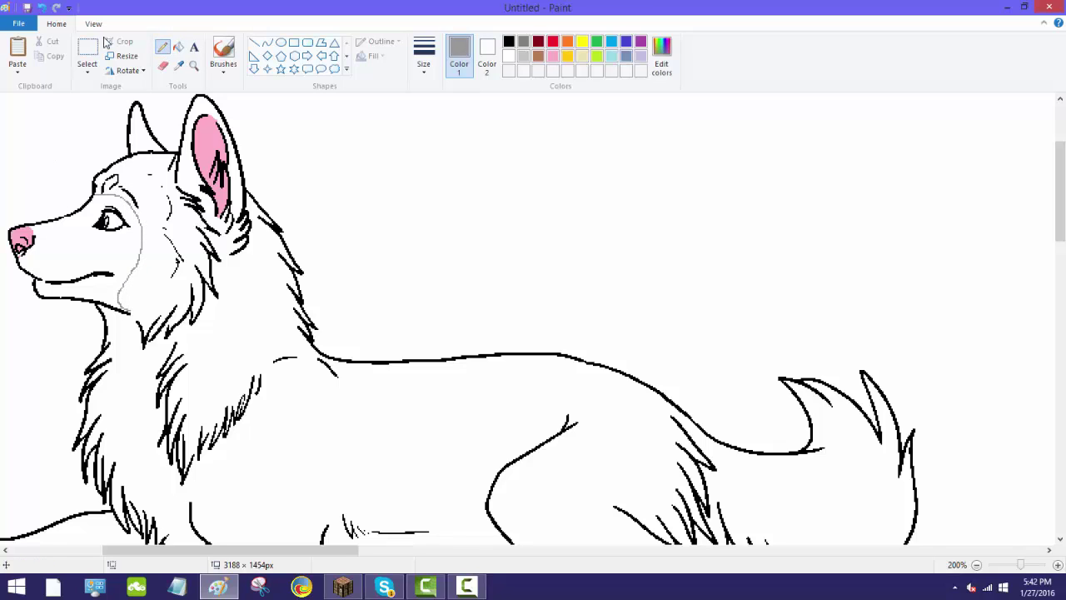
{"action": "left_click", "coordinate": [178, 47]}
{"action": "left_click", "coordinate": [81, 242]}
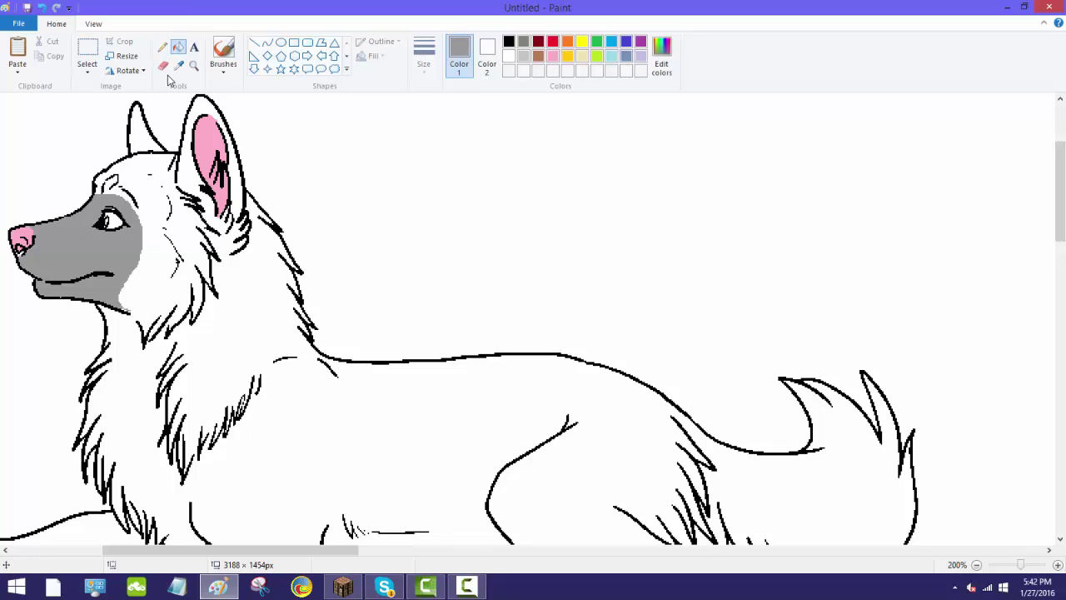
{"action": "left_click", "coordinate": [162, 47]}
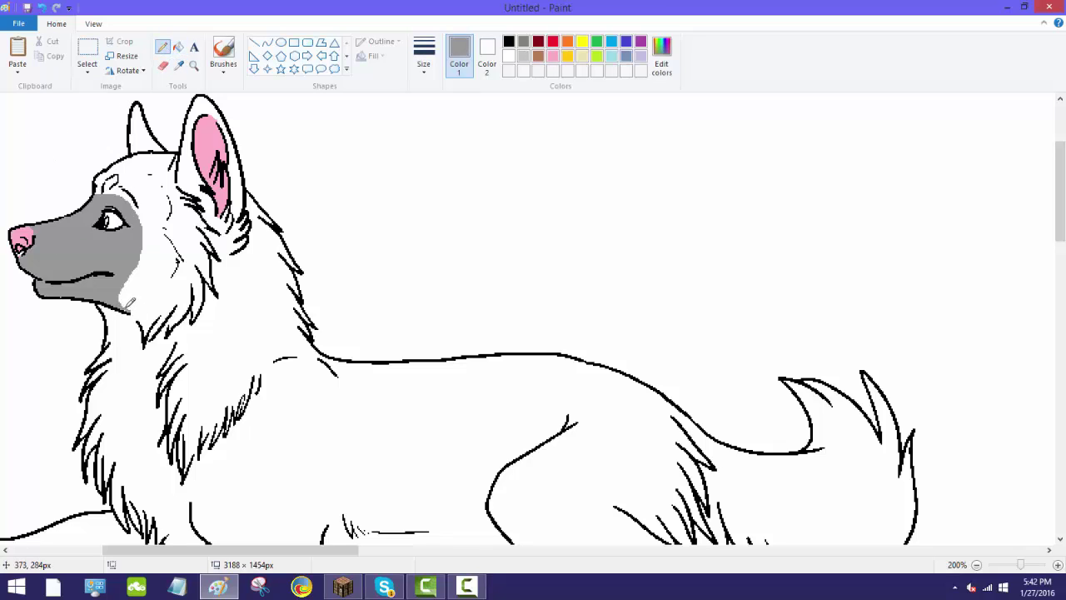
Draw a grey boundary line with the Pencil from the wolf's jaw down the chest to the foreleg
{"action": "scroll", "coordinate": [126, 302], "scroll_direction": "down", "scroll_amount": 6}
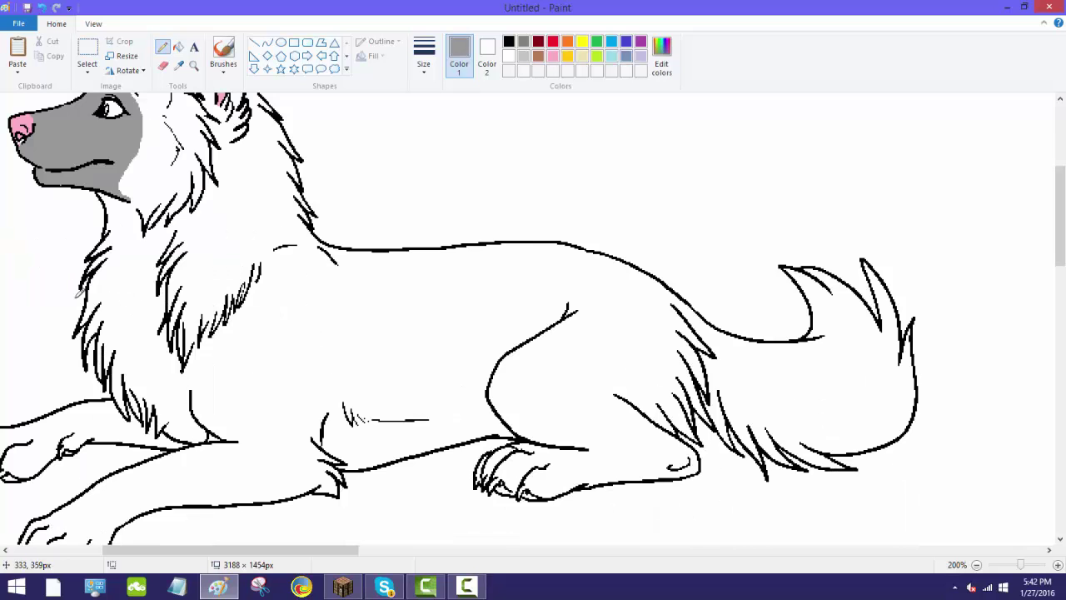
{"action": "scroll", "coordinate": [192, 379], "scroll_direction": "up", "scroll_amount": 3}
{"action": "left_click_drag", "start_coordinate": [186, 389], "coordinate": [152, 296]}
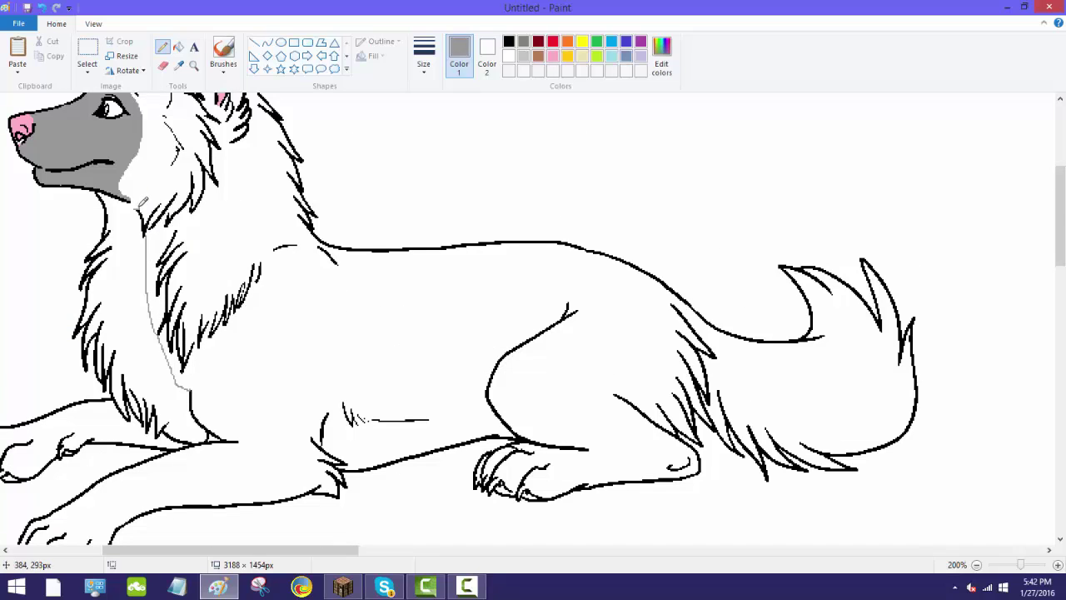
{"action": "left_click", "coordinate": [178, 47]}
{"action": "left_click", "coordinate": [128, 254]}
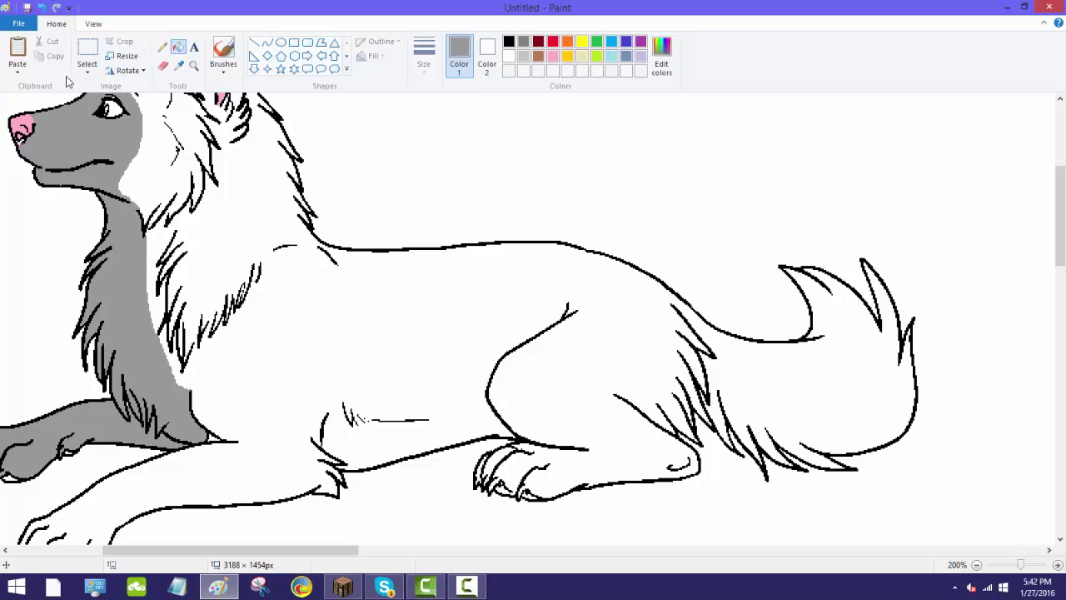
{"action": "key", "text": "ctrl+z"}
Close the gap in the fur outline between the chest and the far foreleg, and fill the chest grey
{"action": "left_click", "coordinate": [194, 65]}
{"action": "left_click", "coordinate": [166, 389]}
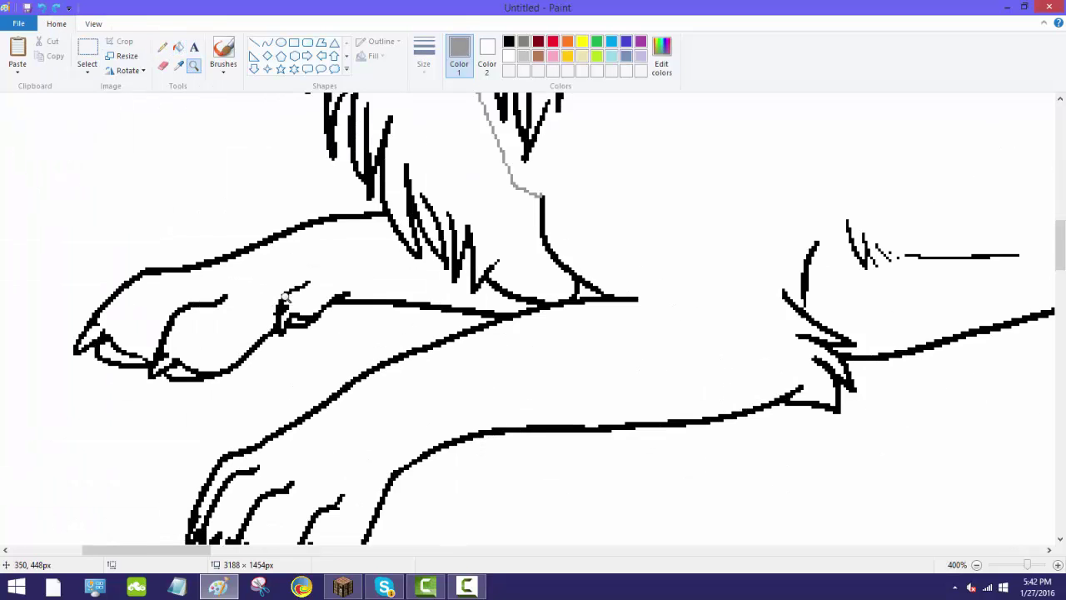
{"action": "scroll", "coordinate": [508, 234], "scroll_direction": "up", "scroll_amount": 3}
{"action": "left_click", "coordinate": [162, 47]}
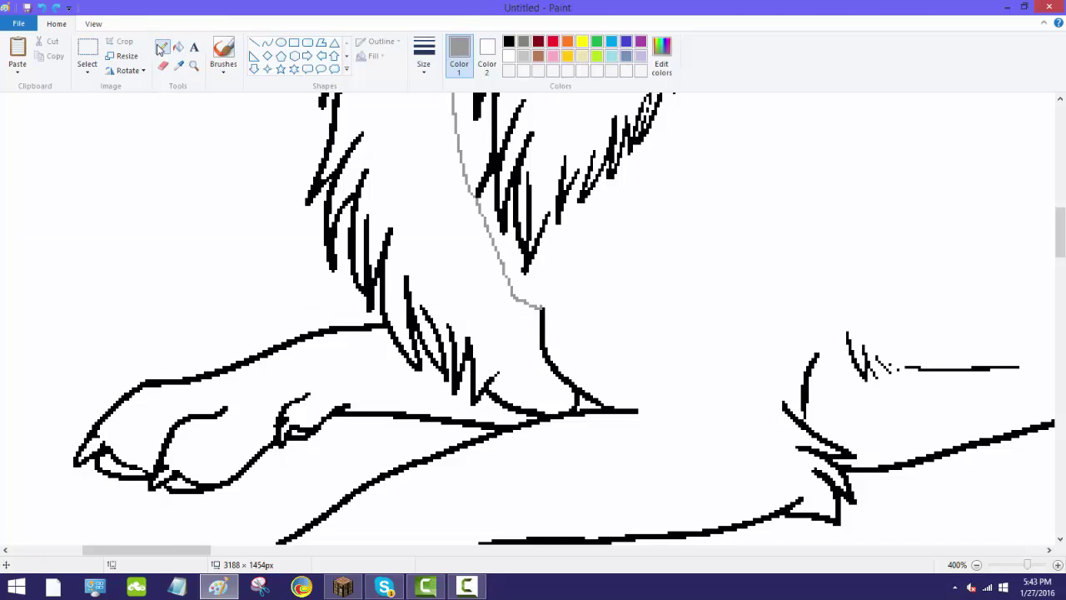
{"action": "scroll", "coordinate": [467, 275], "scroll_direction": "up", "scroll_amount": 3}
{"action": "scroll", "coordinate": [368, 265], "scroll_direction": "up", "scroll_amount": 3}
{"action": "scroll", "coordinate": [369, 265], "scroll_direction": "down", "scroll_amount": 6}
{"action": "left_click", "coordinate": [178, 47]}
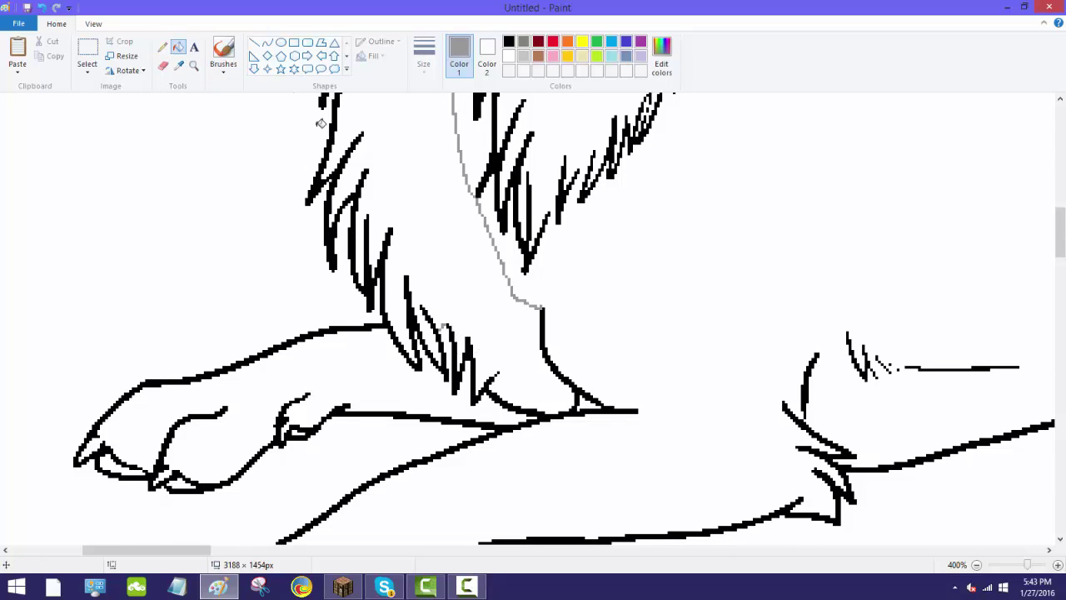
{"action": "left_click", "coordinate": [450, 179]}
Outline a belly patch in grey from the elbow to the front of the thigh, and fill it with the same grey
{"action": "mouse_move", "coordinate": [200, 549]}
{"action": "left_mouse_down"}
{"action": "mouse_move", "coordinate": [271, 549]}
{"action": "mouse_move", "coordinate": [251, 549]}
{"action": "left_mouse_up"}
{"action": "left_click", "coordinate": [162, 47]}
{"action": "mouse_move", "coordinate": [406, 356]}
{"action": "left_mouse_down"}
{"action": "mouse_move", "coordinate": [535, 284]}
{"action": "mouse_move", "coordinate": [620, 255]}
{"action": "mouse_move", "coordinate": [714, 242]}
{"action": "left_mouse_up"}
{"action": "left_click", "coordinate": [178, 48]}
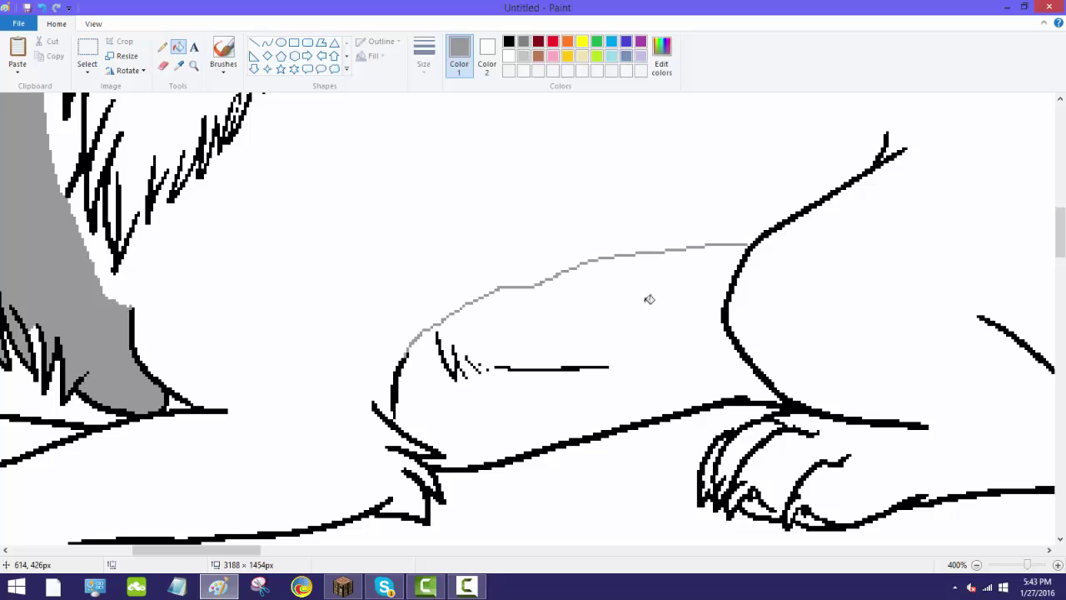
{"action": "left_click", "coordinate": [637, 314]}
Draw a grey line across the upper thigh to the rump fur, and fill the hind leg below it with the same grey
{"action": "left_click", "coordinate": [162, 47]}
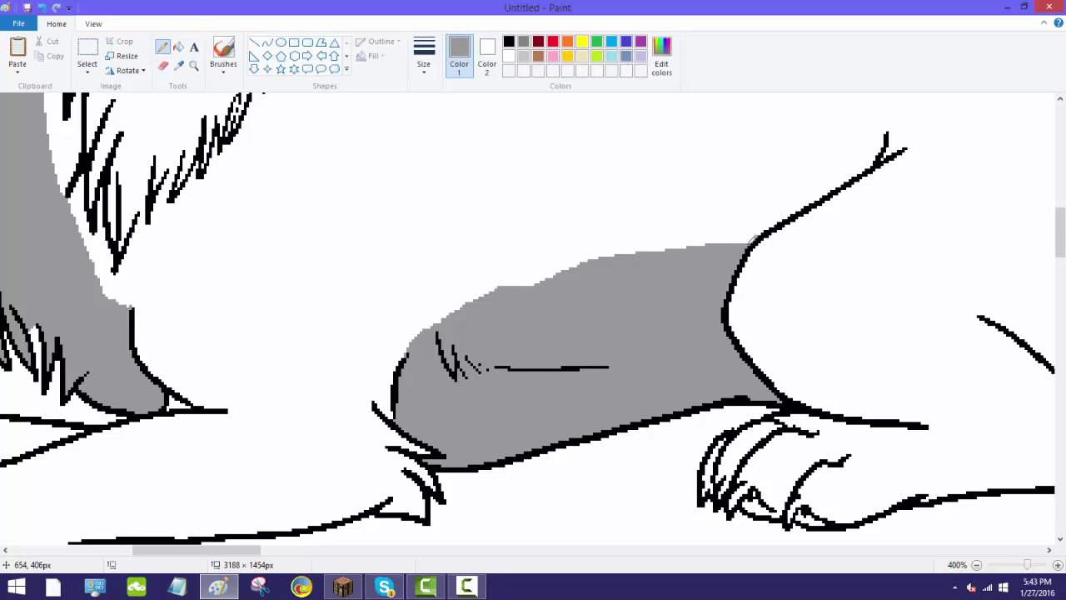
{"action": "left_click", "coordinate": [428, 550]}
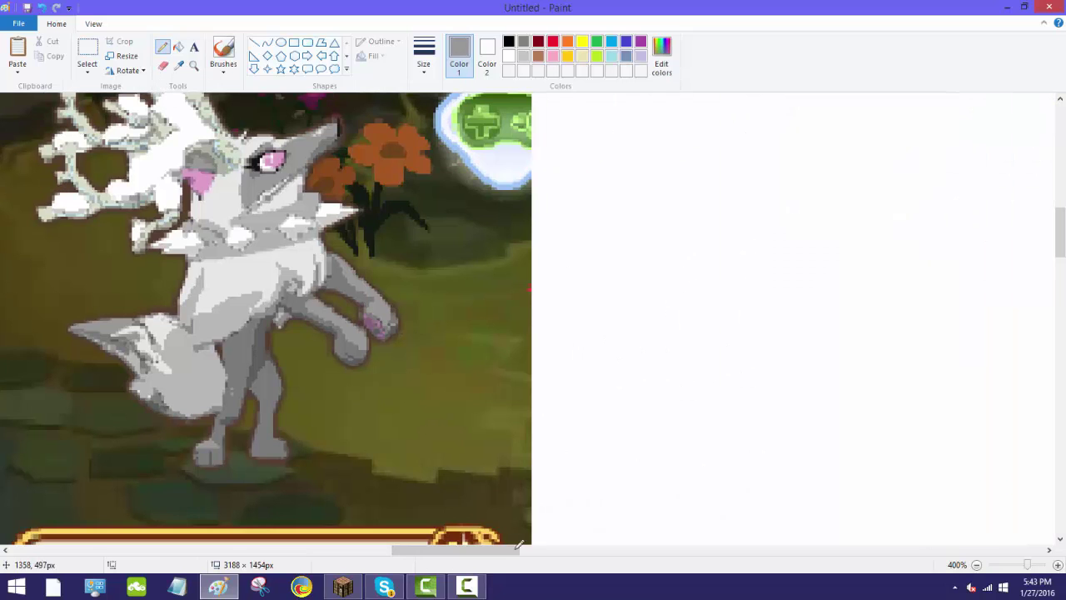
{"action": "left_click_drag", "start_coordinate": [451, 550], "coordinate": [239, 549]}
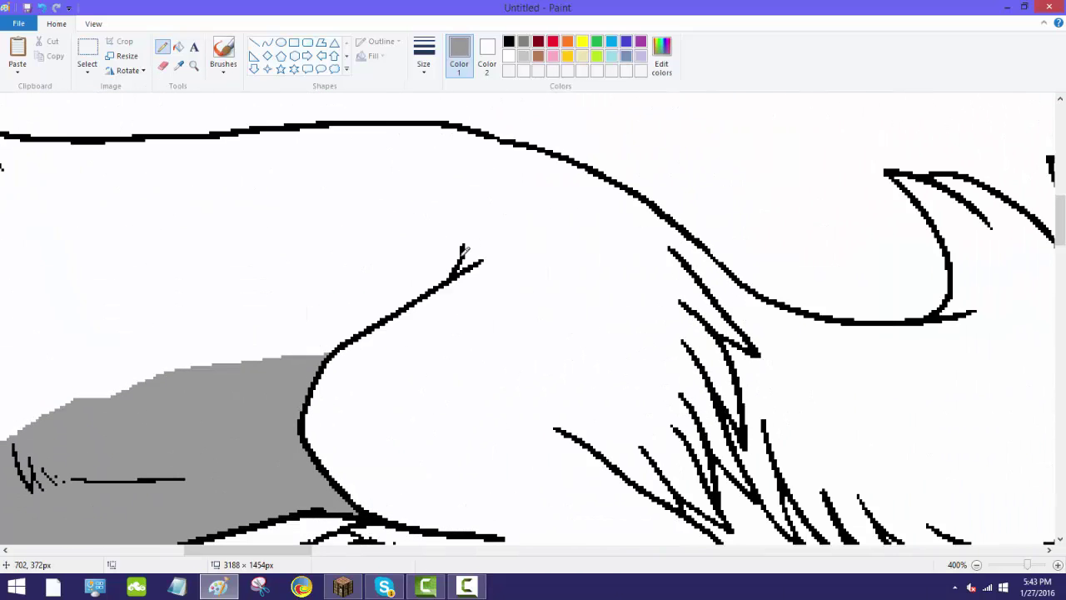
{"action": "mouse_move", "coordinate": [484, 259]}
{"action": "left_mouse_down"}
{"action": "mouse_move", "coordinate": [646, 287]}
{"action": "mouse_move", "coordinate": [662, 279]}
{"action": "mouse_move", "coordinate": [667, 248]}
{"action": "left_mouse_up"}
{"action": "left_click", "coordinate": [179, 47]}
{"action": "left_click", "coordinate": [571, 358]}
{"action": "scroll", "coordinate": [566, 501], "scroll_direction": "down", "scroll_amount": 3}
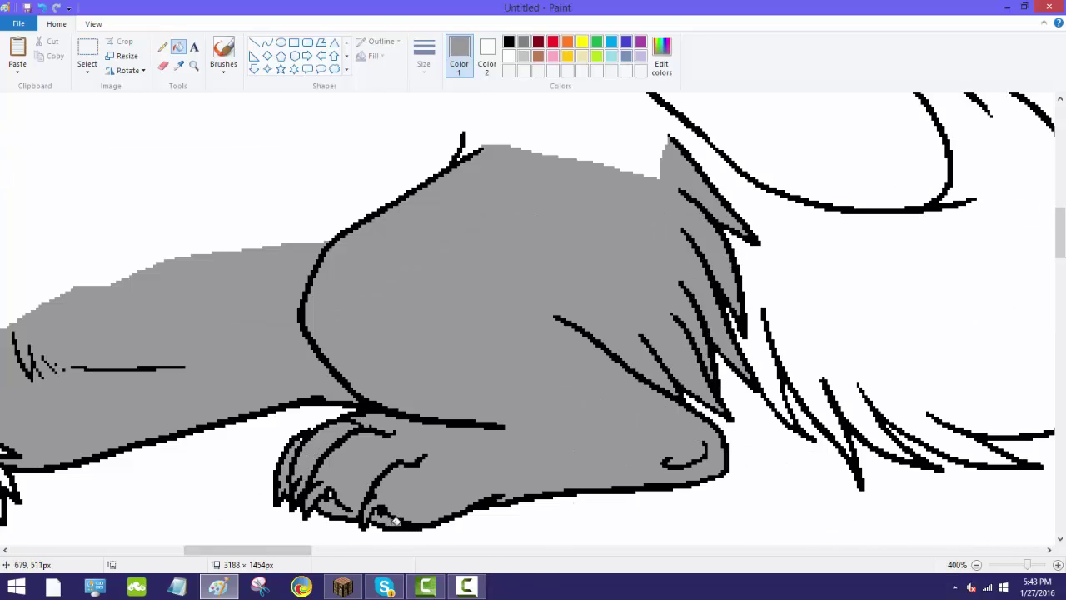
{"action": "scroll", "coordinate": [306, 546], "scroll_direction": "left", "scroll_amount": 3}
{"action": "left_click", "coordinate": [506, 492]}
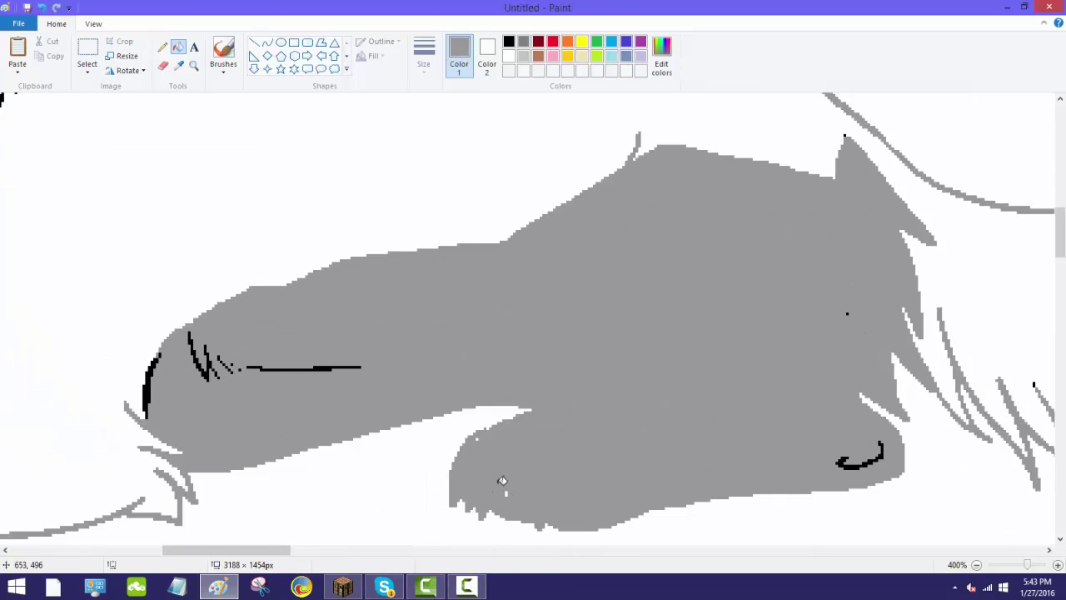
{"action": "left_click", "coordinate": [42, 7]}
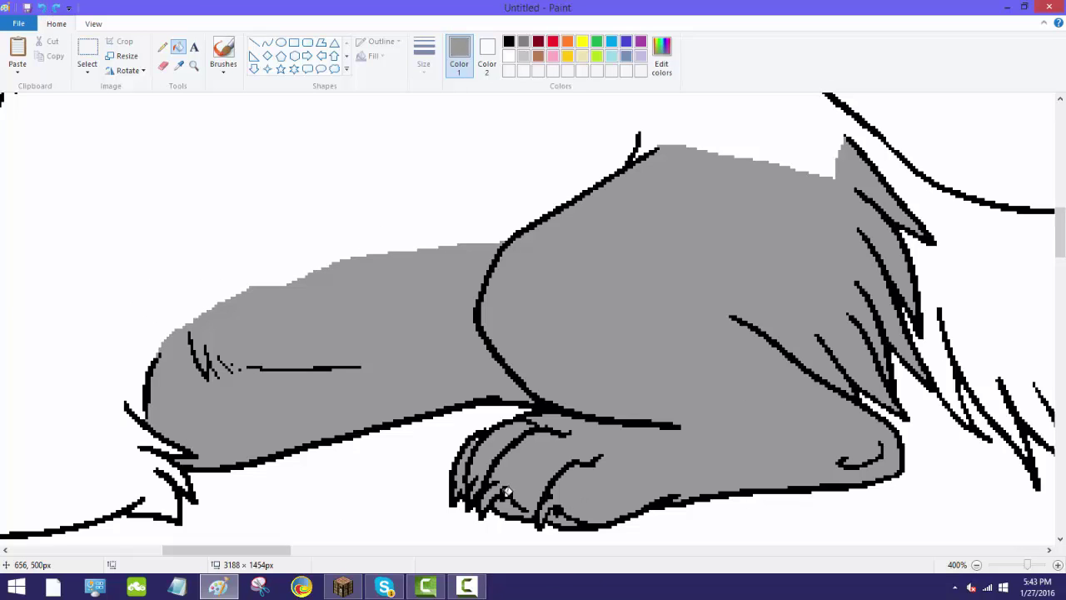
Draw a grey line across the top of the near foreleg from the chest to the elbow, and fill the leg grey
{"action": "scroll", "coordinate": [310, 558], "scroll_direction": "left", "scroll_amount": 4}
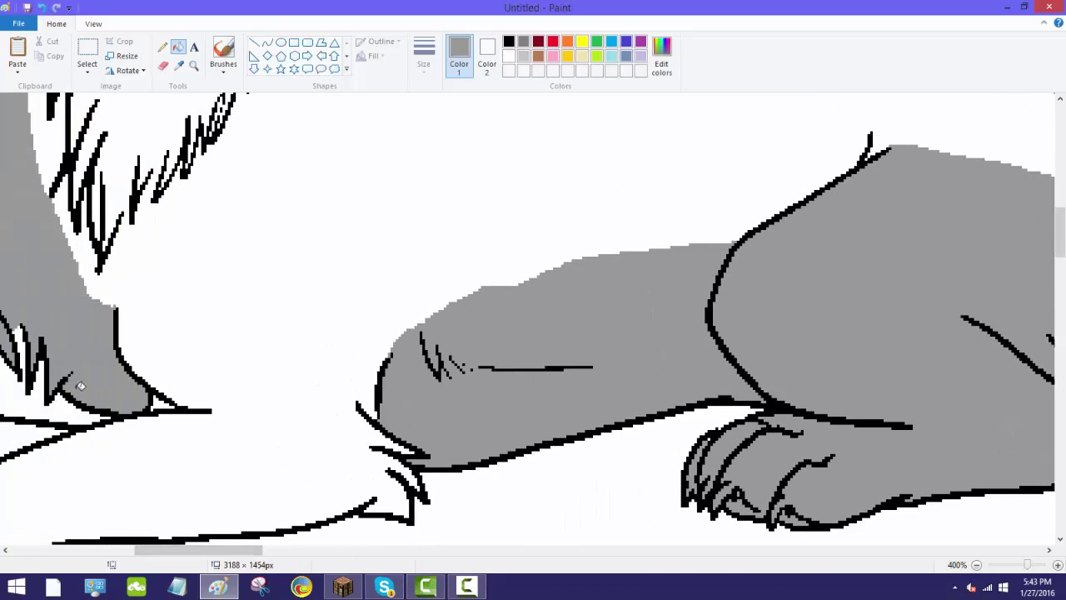
{"action": "left_click", "coordinate": [162, 46]}
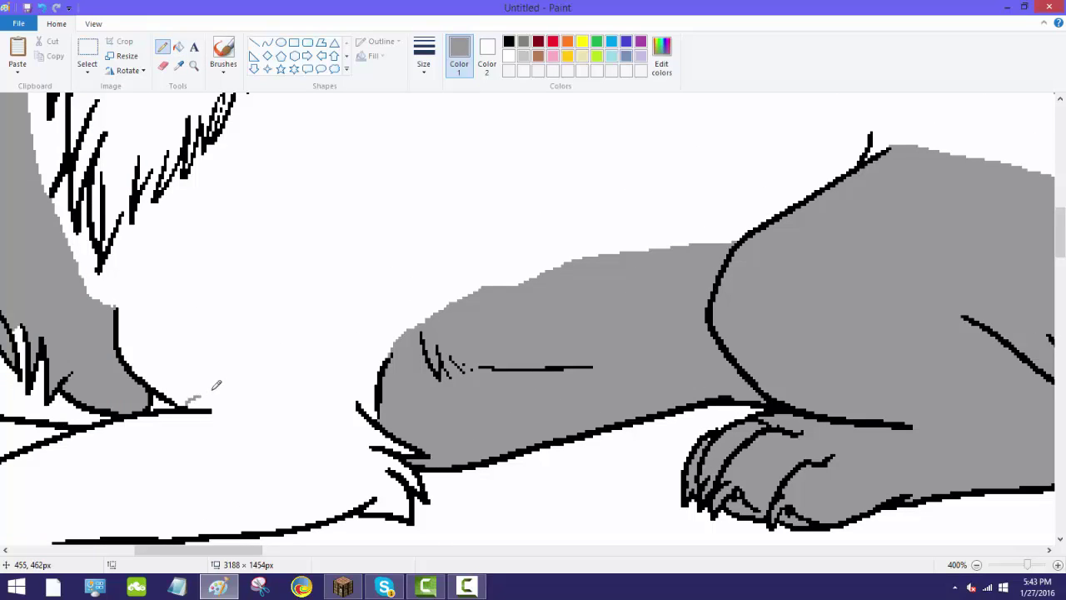
{"action": "left_click_drag", "start_coordinate": [214, 388], "coordinate": [349, 381]}
{"action": "left_click", "coordinate": [179, 48]}
{"action": "left_click", "coordinate": [244, 472]}
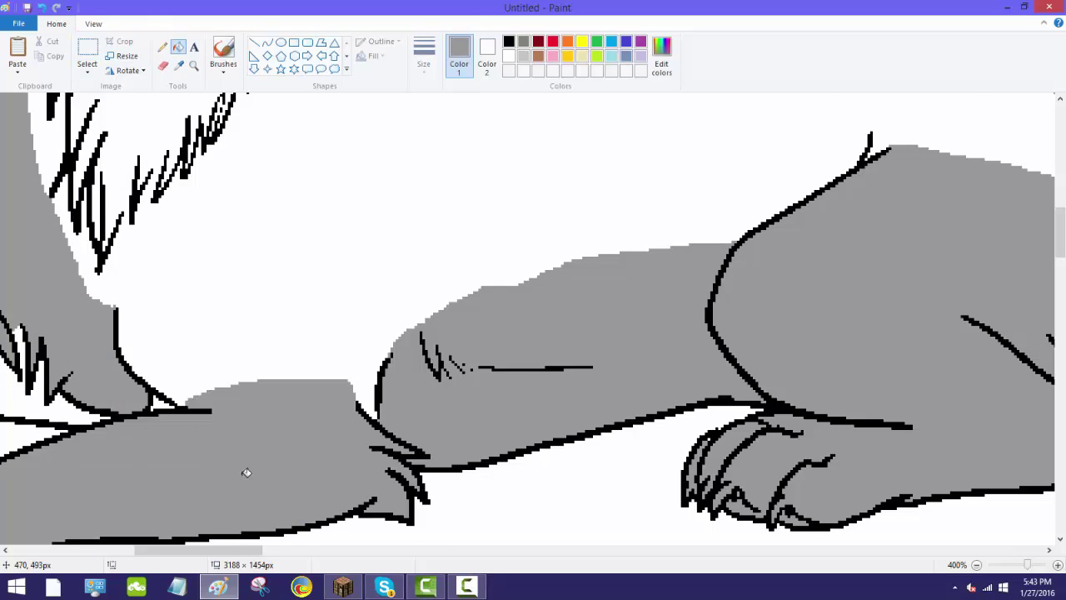
Fill the far foreleg and its paw with the same grey
{"action": "scroll", "coordinate": [399, 541], "scroll_direction": "down", "scroll_amount": 3}
{"action": "left_click_drag", "start_coordinate": [217, 551], "coordinate": [206, 551]}
{"action": "scroll", "coordinate": [206, 551], "scroll_direction": "left", "scroll_amount": 3}
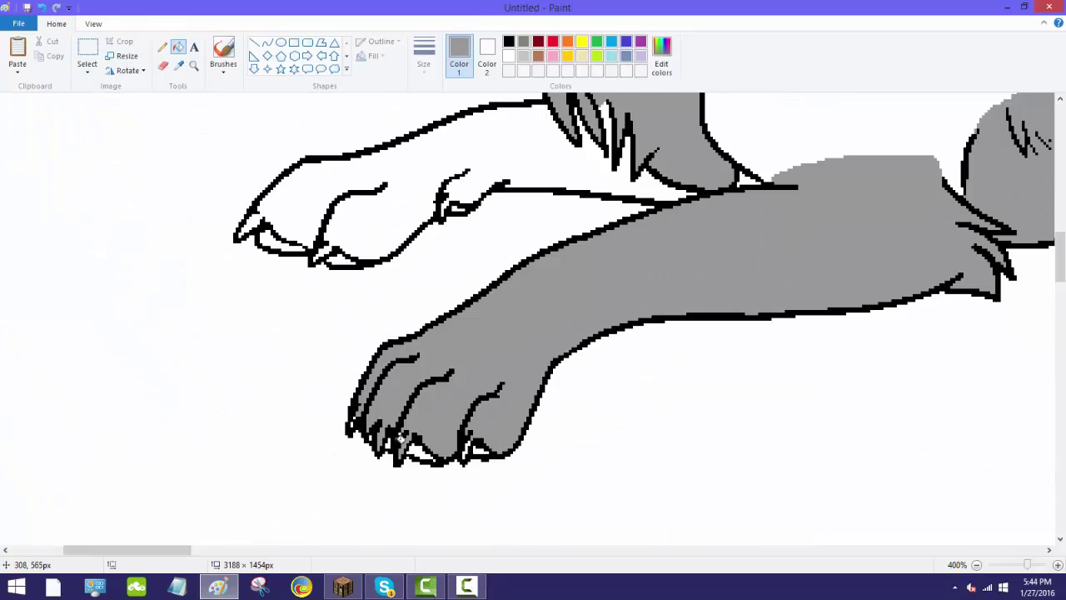
{"action": "scroll", "coordinate": [36, 171], "scroll_direction": "up", "scroll_amount": 2}
{"action": "left_click", "coordinate": [448, 249]}
Fill the paw pads of both front paws black
{"action": "left_click", "coordinate": [196, 68]}
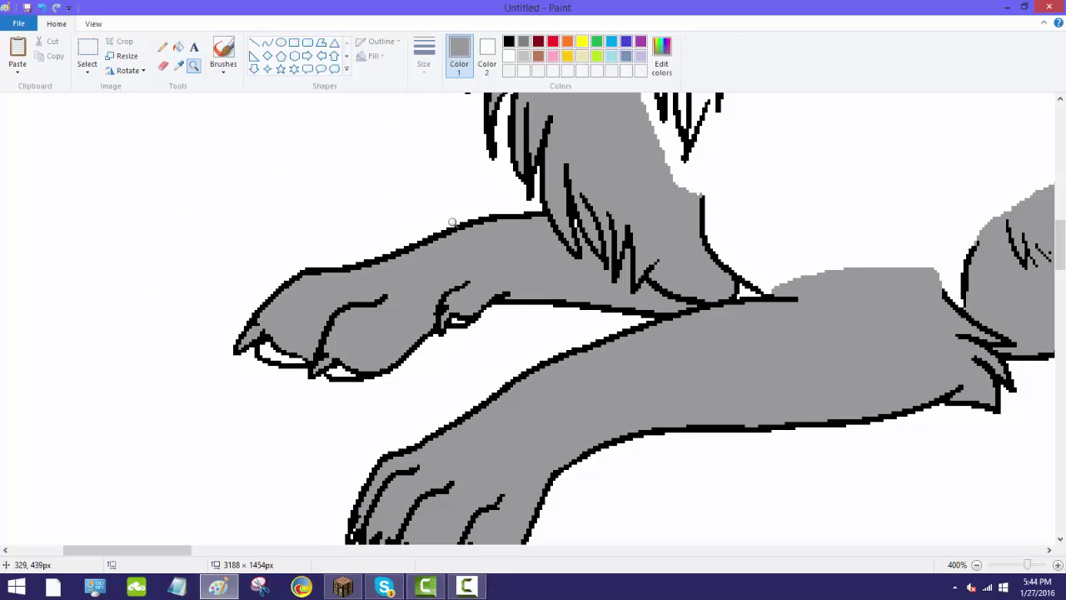
{"action": "right_click", "coordinate": [452, 225]}
{"action": "right_click", "coordinate": [446, 213]}
{"action": "left_click", "coordinate": [275, 295]}
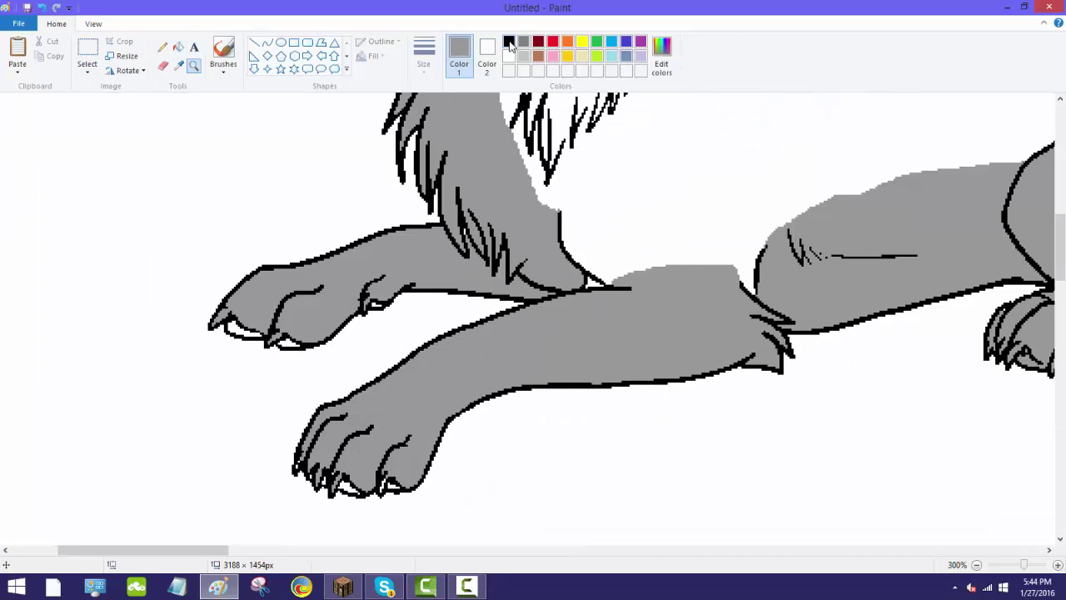
{"action": "left_click", "coordinate": [508, 42]}
{"action": "left_click", "coordinate": [178, 46]}
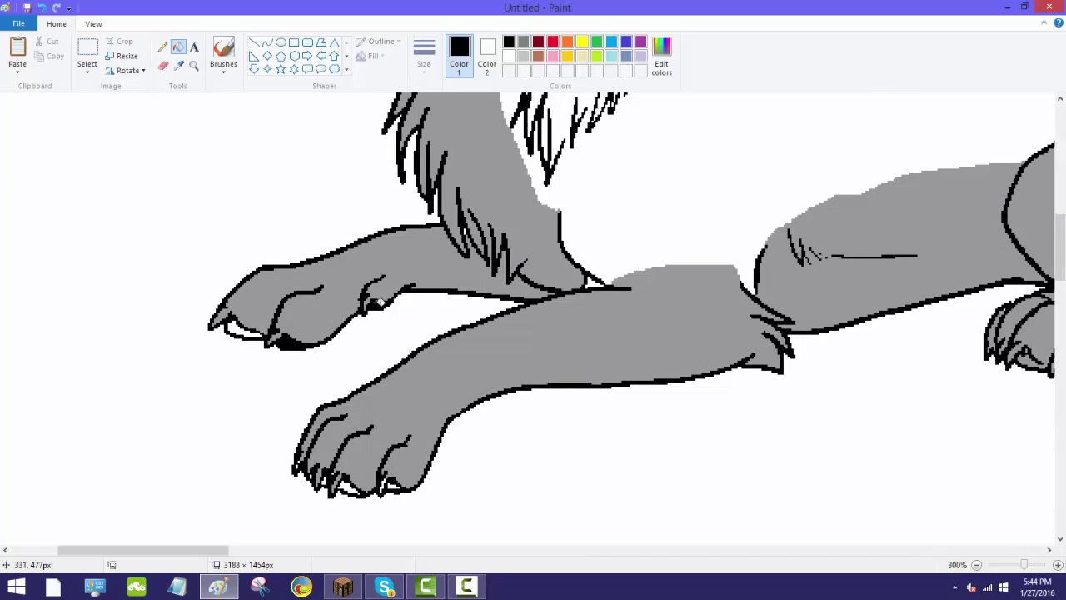
{"action": "left_click", "coordinate": [241, 327]}
{"action": "scroll", "coordinate": [242, 326], "scroll_direction": "down", "scroll_amount": 2}
{"action": "left_click", "coordinate": [349, 374]}
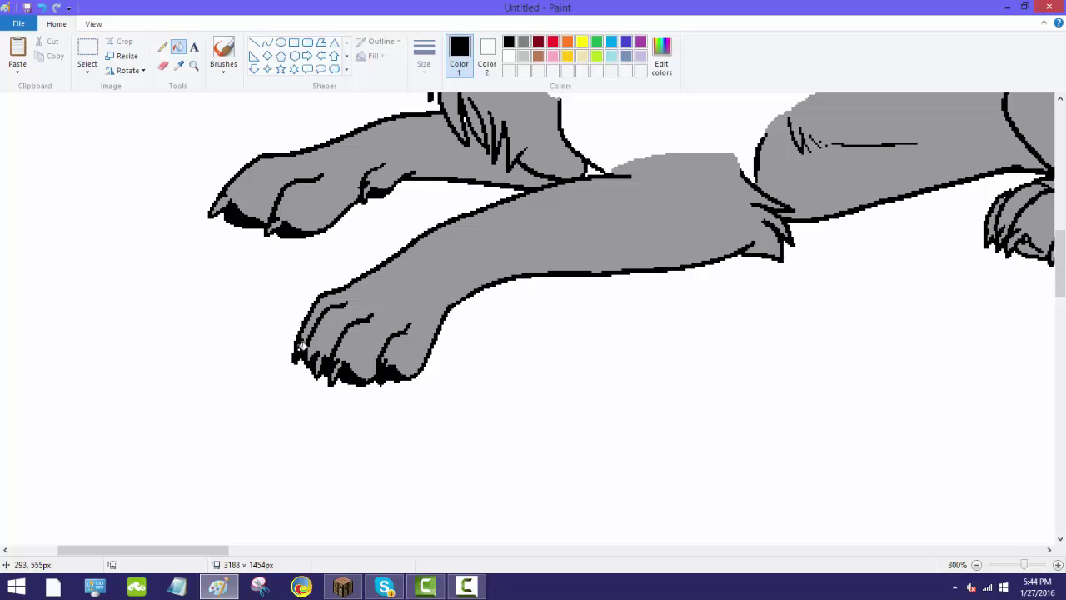
Fill the pads of the hind paw black
{"action": "left_click_drag", "start_coordinate": [143, 550], "coordinate": [220, 549]}
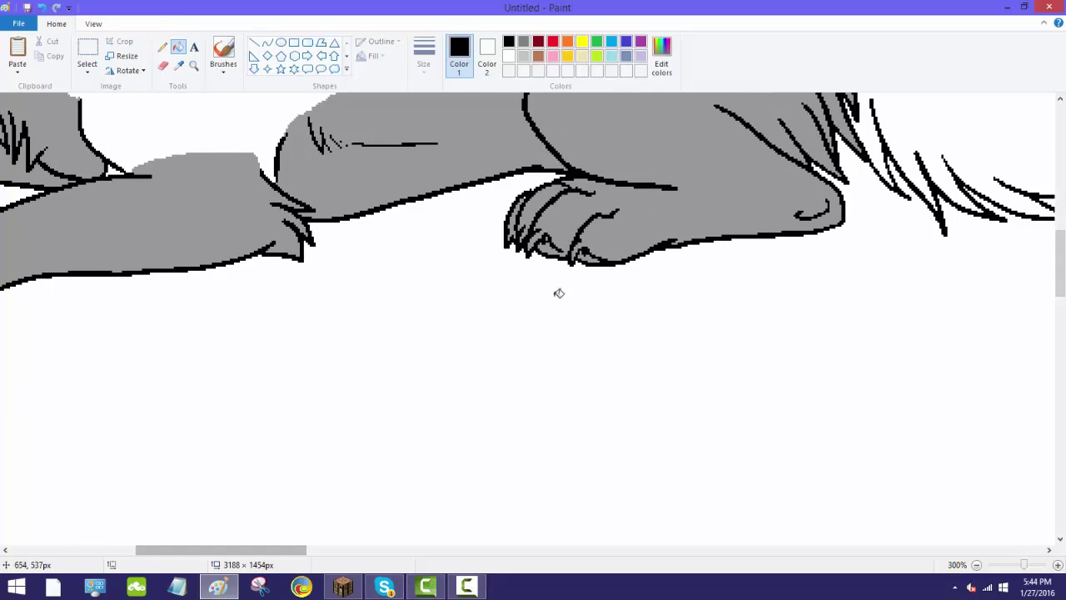
{"action": "left_click", "coordinate": [162, 46]}
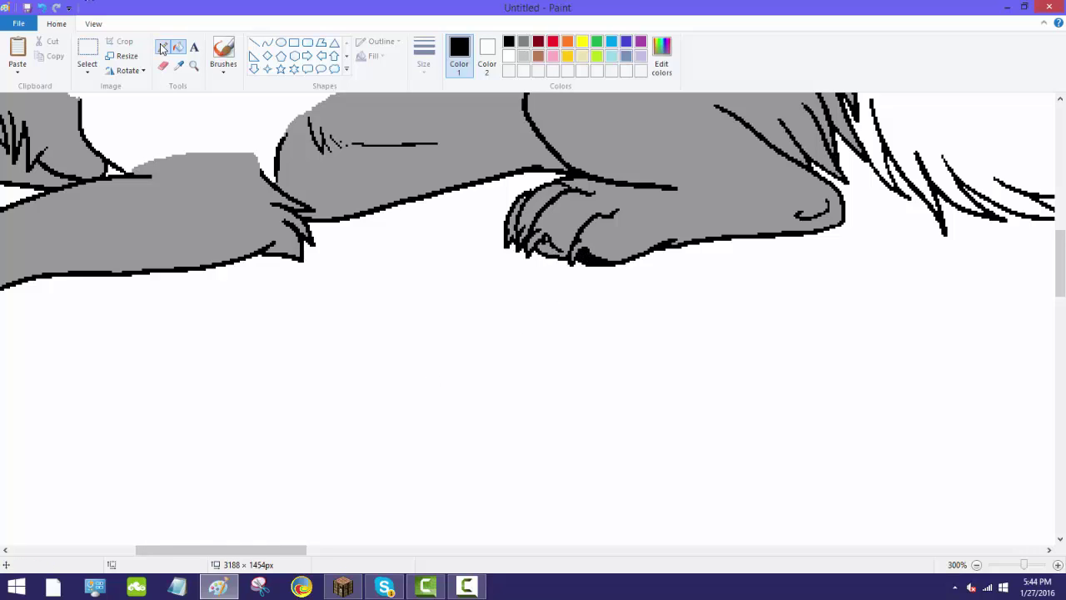
{"action": "left_click", "coordinate": [178, 47]}
Sample the grey of the animal's tail tip in the Enchanted Arcticpaw picture as the drawing colour
{"action": "left_click_drag", "start_coordinate": [295, 551], "coordinate": [490, 510]}
{"action": "scroll", "coordinate": [292, 486], "scroll_direction": "up", "scroll_amount": 3}
{"action": "scroll", "coordinate": [407, 461], "scroll_direction": "down", "scroll_amount": 1}
{"action": "left_click", "coordinate": [179, 65]}
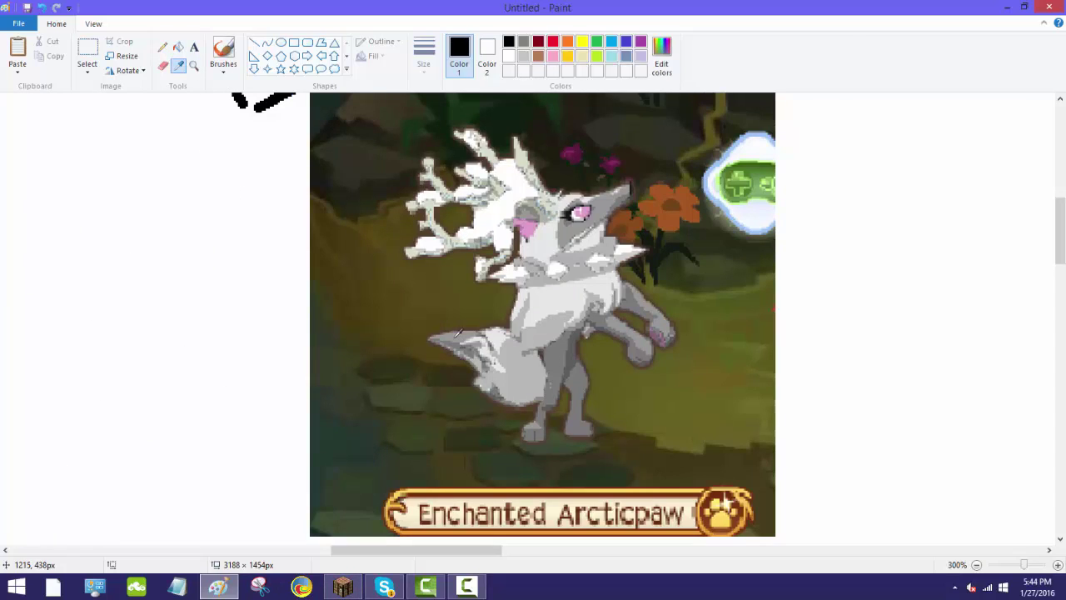
{"action": "left_click", "coordinate": [457, 332]}
Draw a zigzag grey line across the wolf's tail to mark off the tail tip
{"action": "scroll", "coordinate": [369, 495], "scroll_direction": "left", "scroll_amount": 10}
{"action": "scroll", "coordinate": [369, 495], "scroll_direction": "up", "scroll_amount": 3}
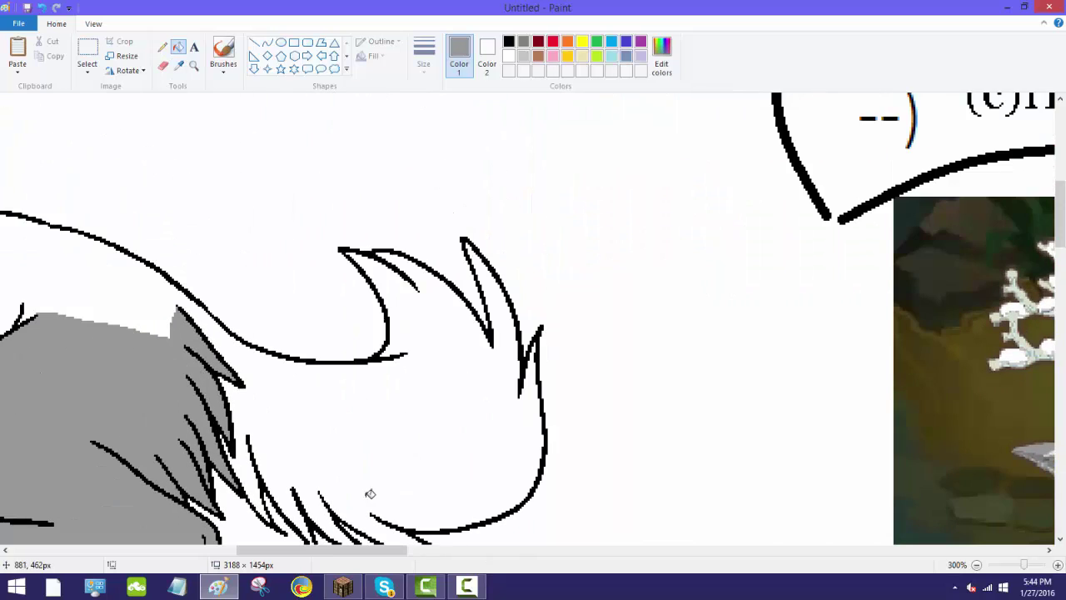
{"action": "left_click", "coordinate": [167, 46]}
{"action": "mouse_move", "coordinate": [385, 360]}
{"action": "left_mouse_down"}
{"action": "mouse_move", "coordinate": [352, 407]}
{"action": "mouse_move", "coordinate": [421, 450]}
{"action": "mouse_move", "coordinate": [397, 496]}
{"action": "mouse_move", "coordinate": [420, 518]}
{"action": "left_mouse_up"}
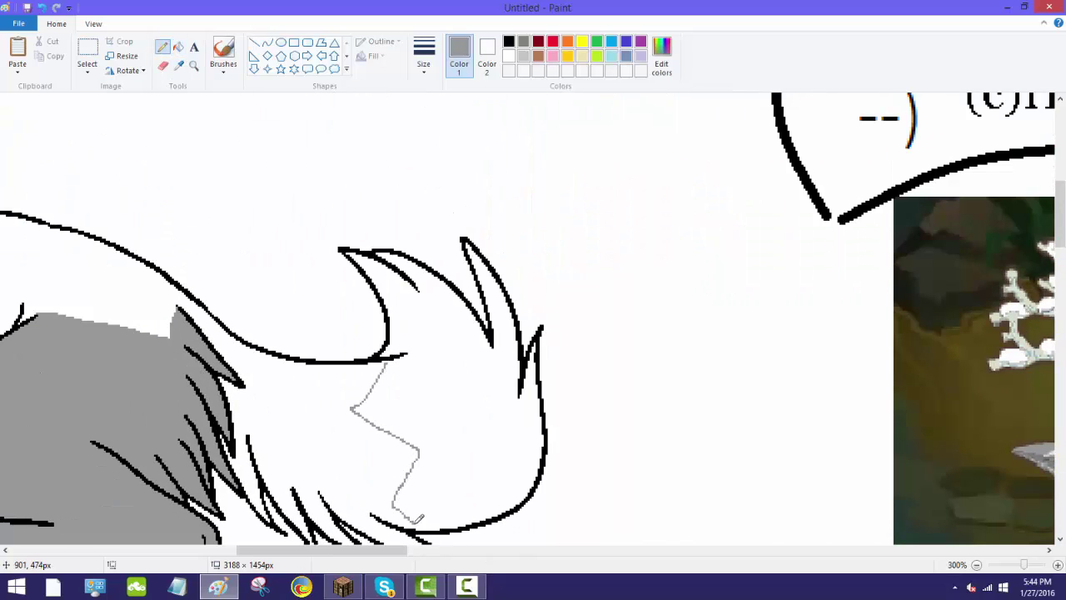
{"action": "left_click", "coordinate": [178, 46]}
{"action": "left_click", "coordinate": [455, 355]}
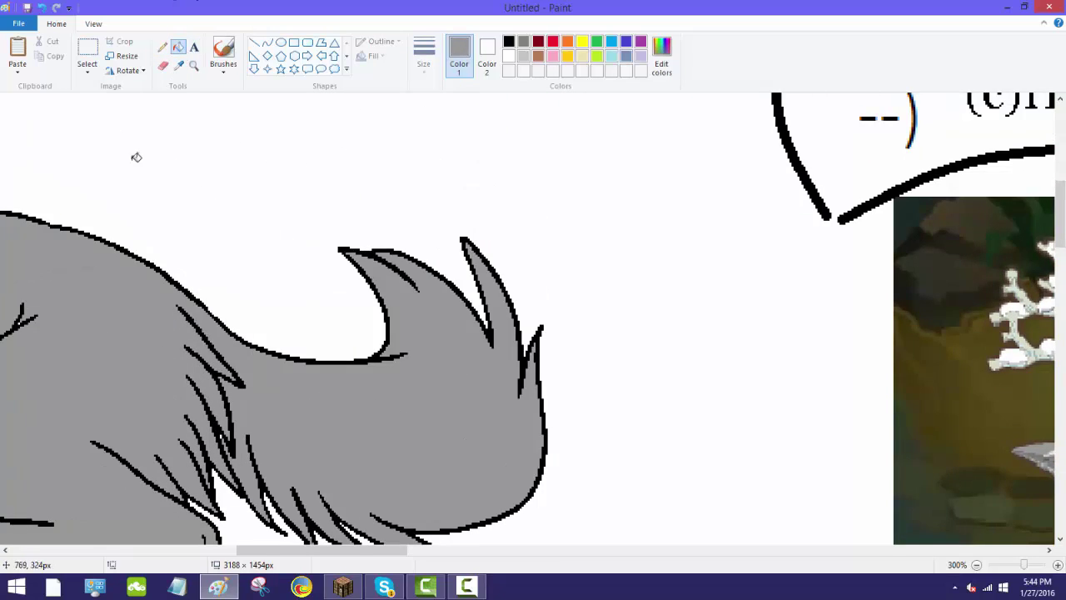
{"action": "left_click", "coordinate": [42, 7]}
Close the gaps in the zigzag tail line and fill the tail tip with the sampled grey
{"action": "left_click", "coordinate": [193, 66]}
{"action": "left_click", "coordinate": [162, 46]}
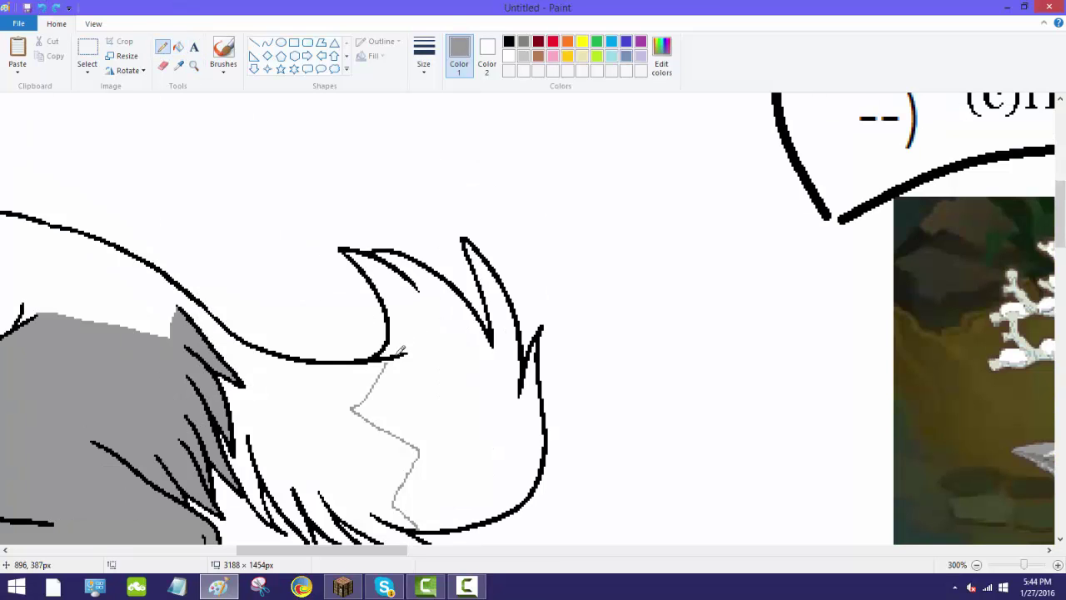
{"action": "left_click", "coordinate": [178, 47]}
{"action": "left_click", "coordinate": [447, 393]}
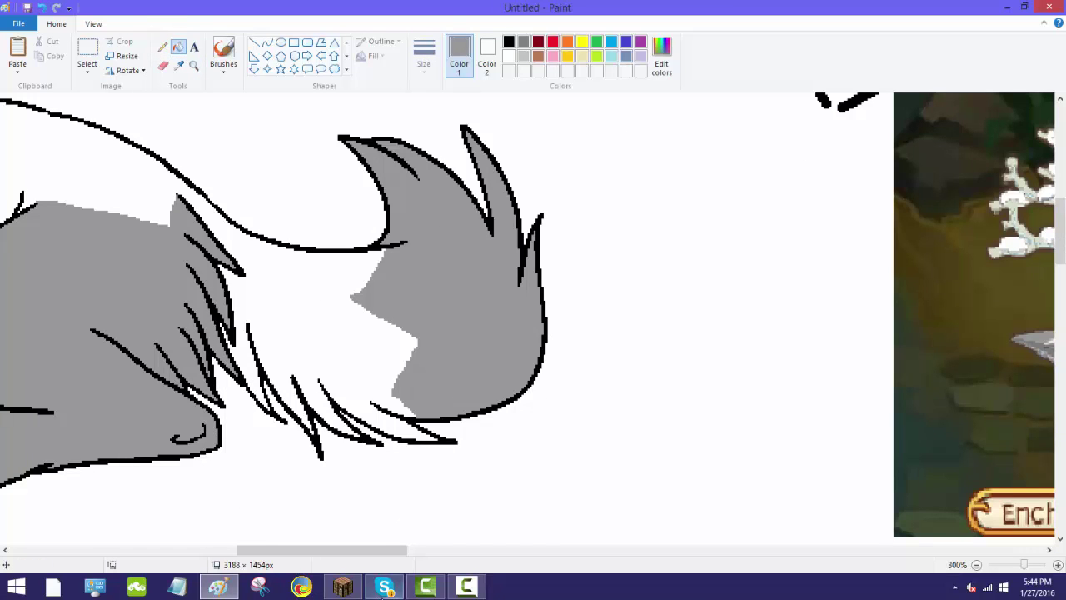
{"action": "mouse_move", "coordinate": [352, 551]}
{"action": "left_mouse_down"}
{"action": "mouse_move", "coordinate": [474, 545]}
{"action": "mouse_move", "coordinate": [349, 545]}
{"action": "left_mouse_up"}
{"action": "left_click", "coordinate": [285, 525]}
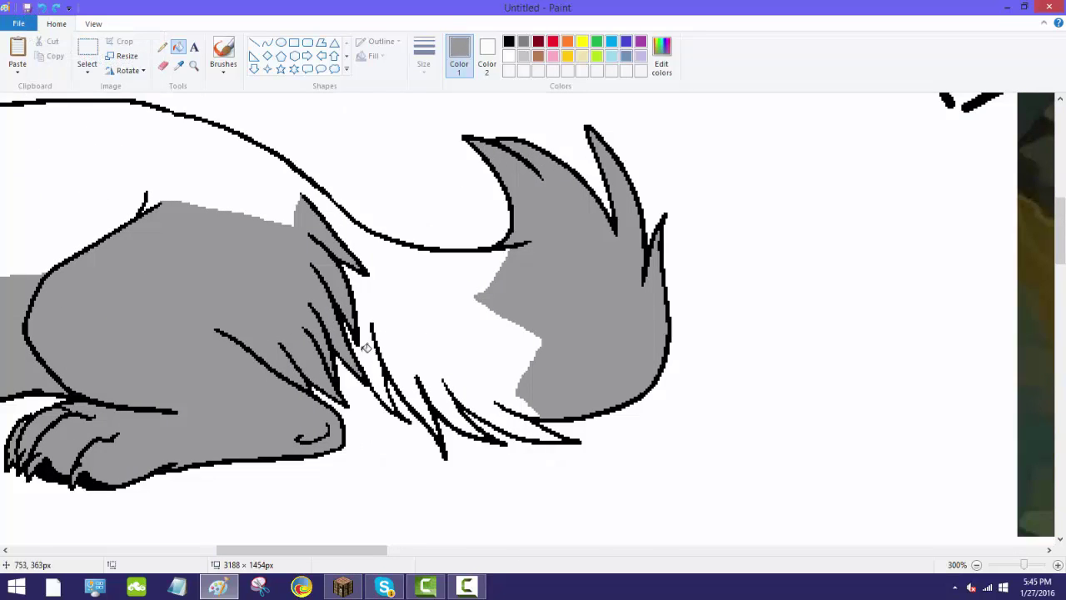
{"action": "left_click", "coordinate": [42, 7]}
Sample the light grey of the animal's cheek in the reference picture and fill the wolf's remaining white coat with it
{"action": "left_click_drag", "start_coordinate": [373, 551], "coordinate": [474, 538]}
{"action": "left_click", "coordinate": [181, 67]}
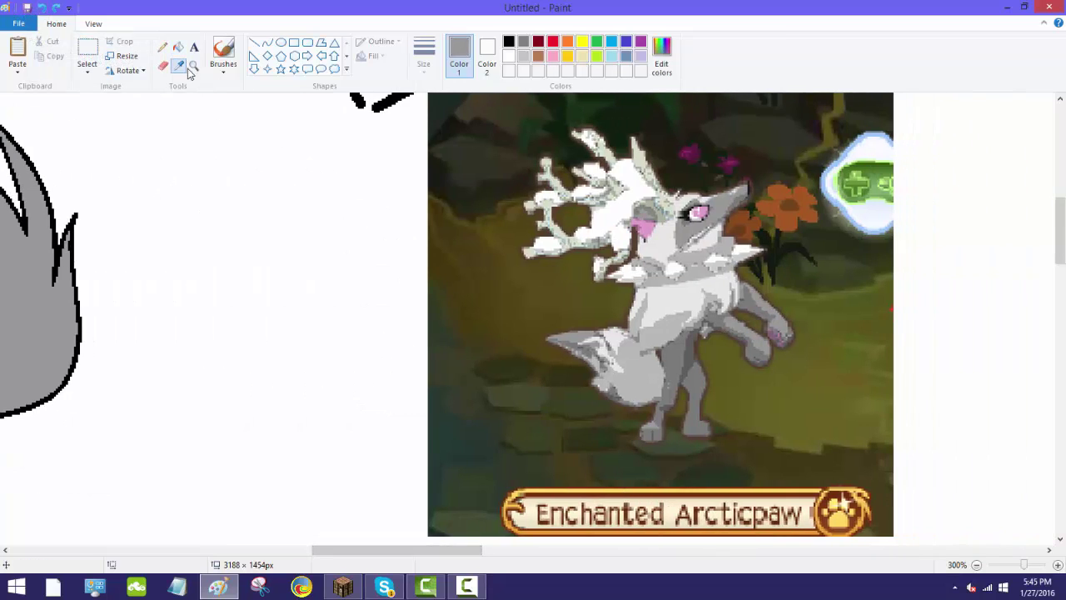
{"action": "left_click", "coordinate": [666, 239]}
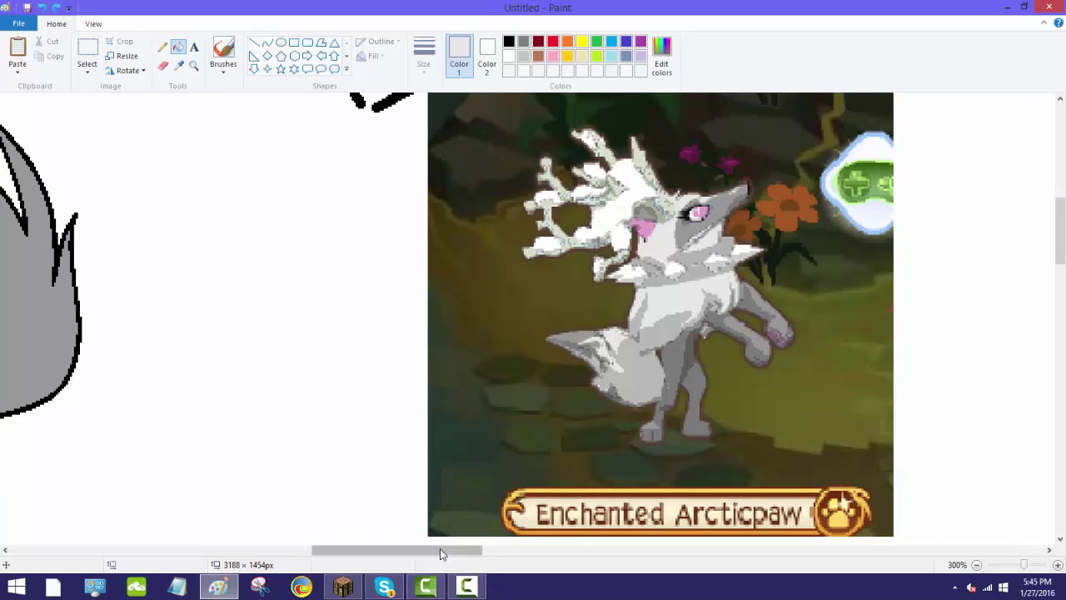
{"action": "left_click_drag", "start_coordinate": [440, 549], "coordinate": [216, 553]}
{"action": "scroll", "coordinate": [220, 451], "scroll_direction": "up", "scroll_amount": 4}
{"action": "scroll", "coordinate": [309, 396], "scroll_direction": "down", "scroll_amount": 1}
{"action": "left_click", "coordinate": [552, 58]}
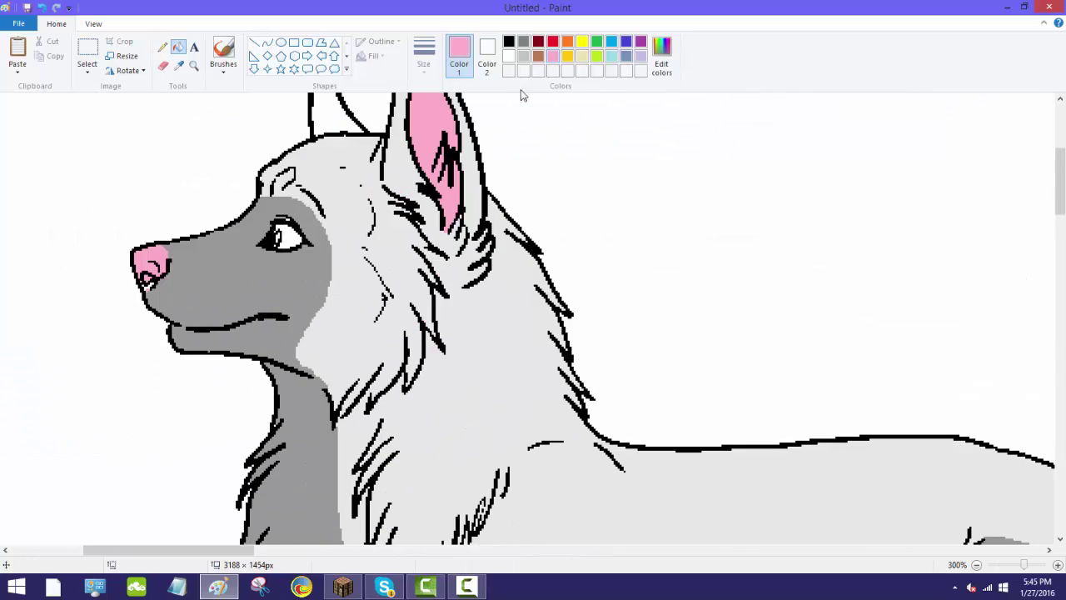
{"action": "left_click", "coordinate": [281, 237]}
{"action": "left_click", "coordinate": [43, 12]}
Sample the pink of the animal's eye in the reference picture and fill the wolf's iris with it
{"action": "left_click_drag", "start_coordinate": [238, 550], "coordinate": [521, 499]}
{"action": "scroll", "coordinate": [416, 395], "scroll_direction": "down", "scroll_amount": 3}
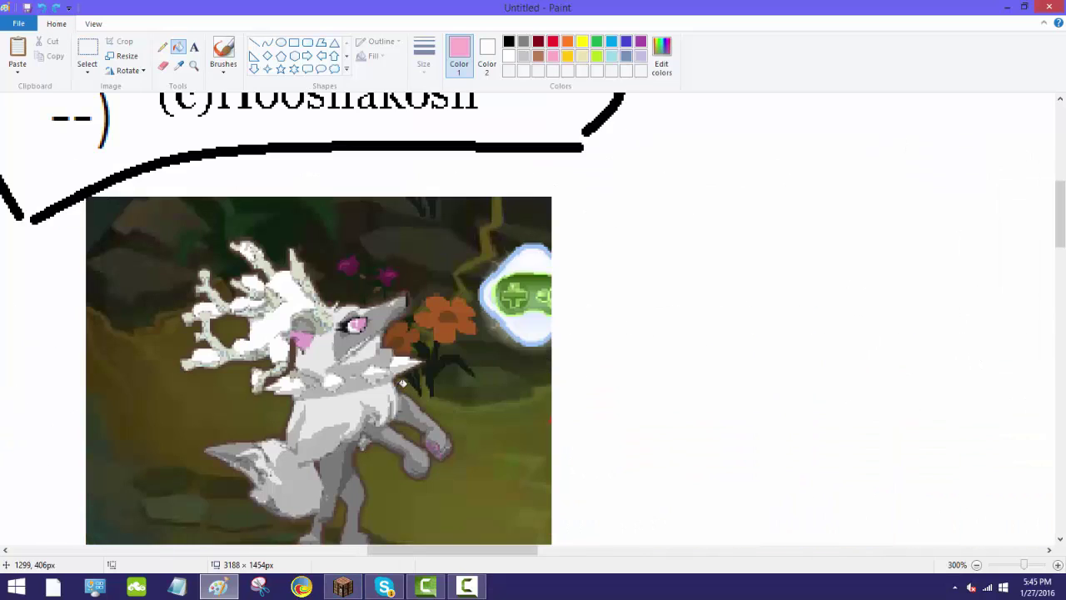
{"action": "left_click", "coordinate": [178, 65]}
{"action": "left_click", "coordinate": [363, 322]}
{"action": "mouse_move", "coordinate": [431, 552]}
{"action": "left_mouse_down"}
{"action": "mouse_move", "coordinate": [219, 528]}
{"action": "mouse_move", "coordinate": [206, 508]}
{"action": "left_mouse_up"}
{"action": "scroll", "coordinate": [206, 250], "scroll_direction": "up", "scroll_amount": 2}
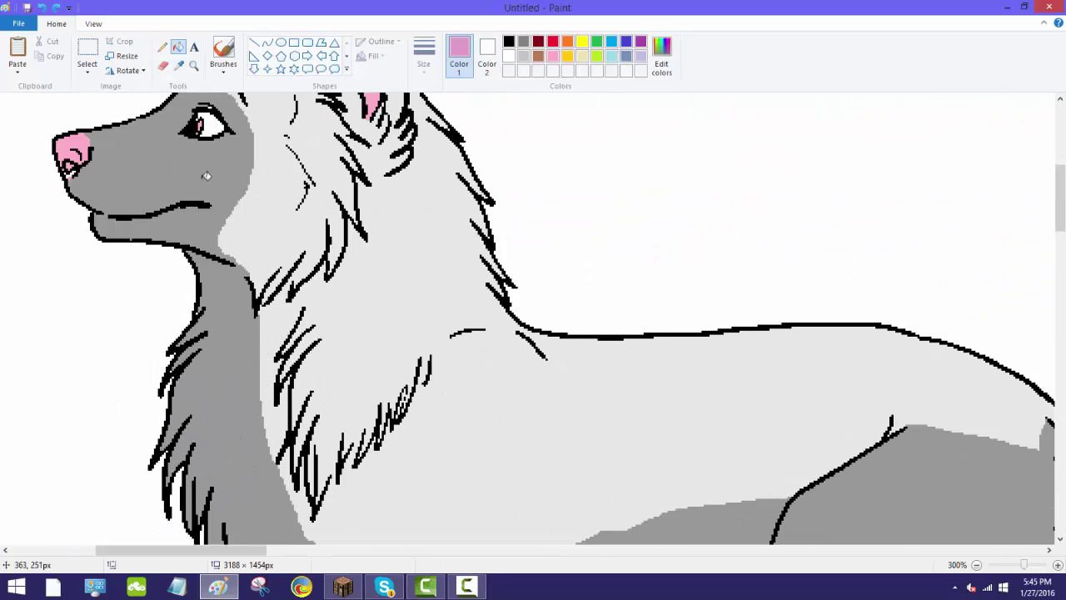
Sample the black of the wolf's eye outline and fill the white of the eye with it
{"action": "left_click", "coordinate": [200, 127]}
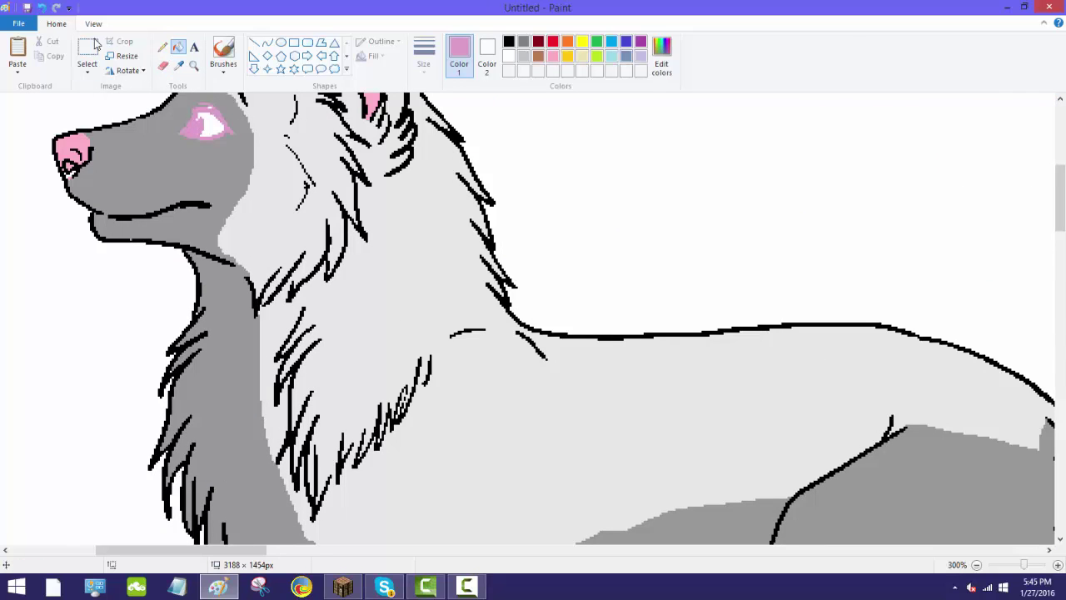
{"action": "key", "text": "ctrl+z"}
{"action": "left_click", "coordinate": [193, 65]}
{"action": "left_click", "coordinate": [238, 202]}
{"action": "left_click", "coordinate": [238, 203]}
{"action": "left_click", "coordinate": [162, 47]}
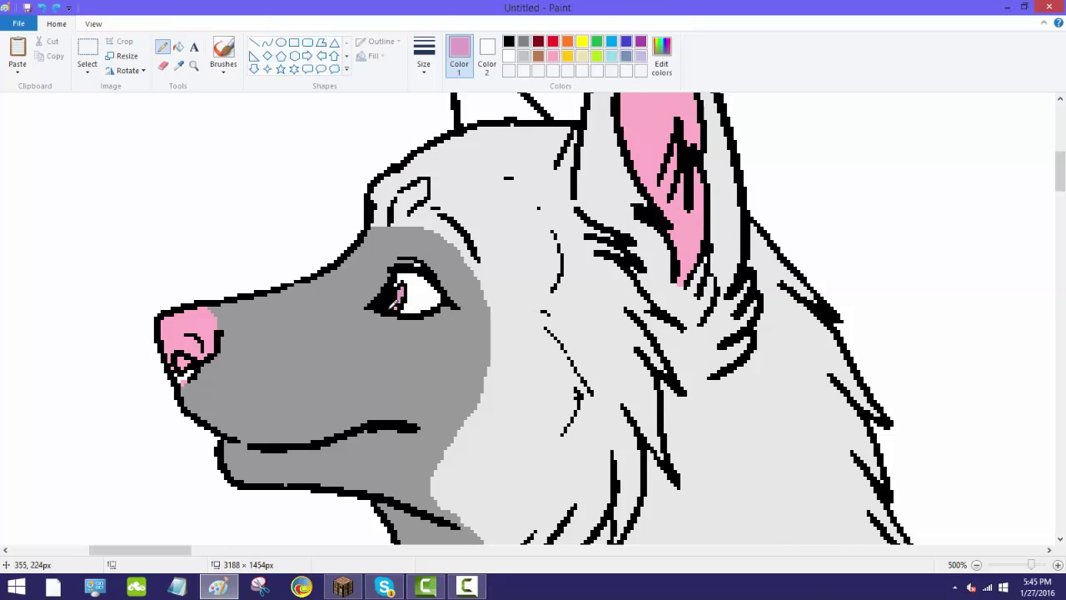
{"action": "left_click", "coordinate": [178, 65]}
{"action": "left_click", "coordinate": [404, 273]}
{"action": "left_click", "coordinate": [179, 47]}
{"action": "left_click", "coordinate": [422, 288]}
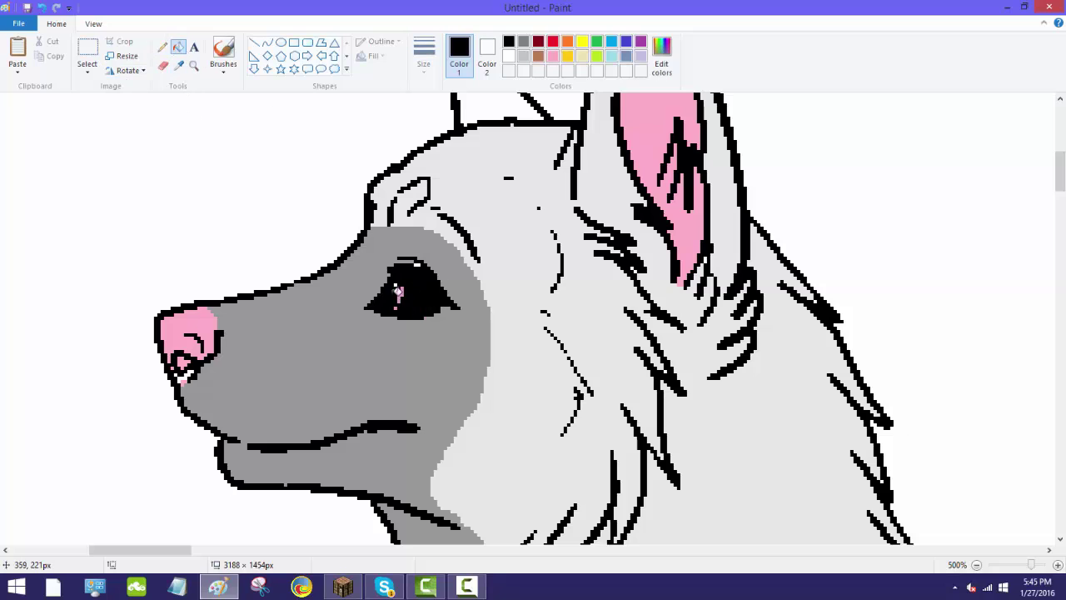
Sample the iris pink, draw a line down through the wolf's black eye and fill the part in front of it with that pink
{"action": "left_click", "coordinate": [178, 65]}
{"action": "left_click", "coordinate": [400, 293]}
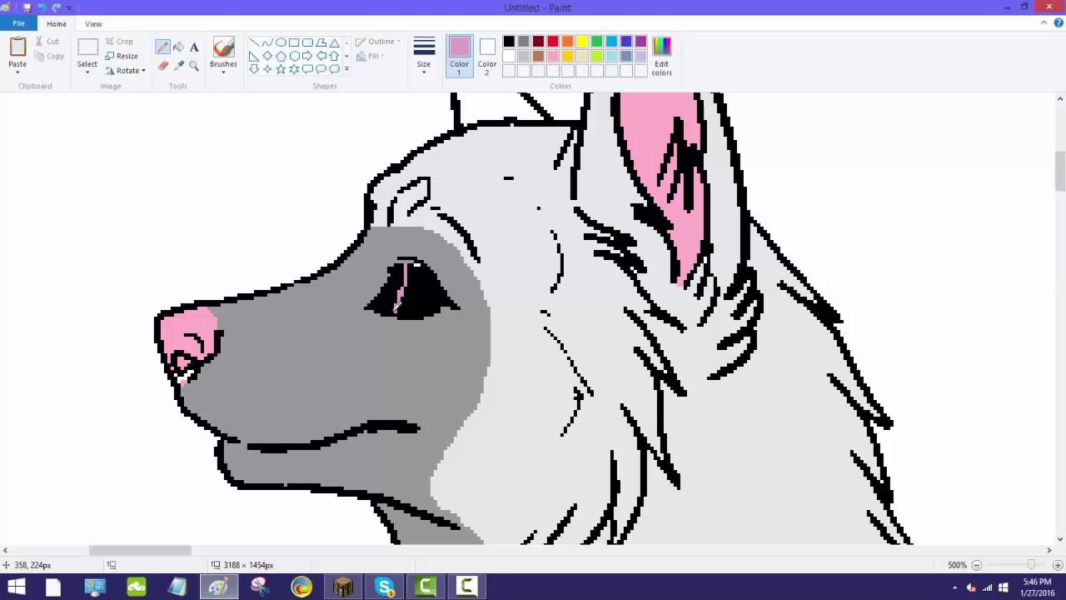
{"action": "left_click", "coordinate": [178, 46]}
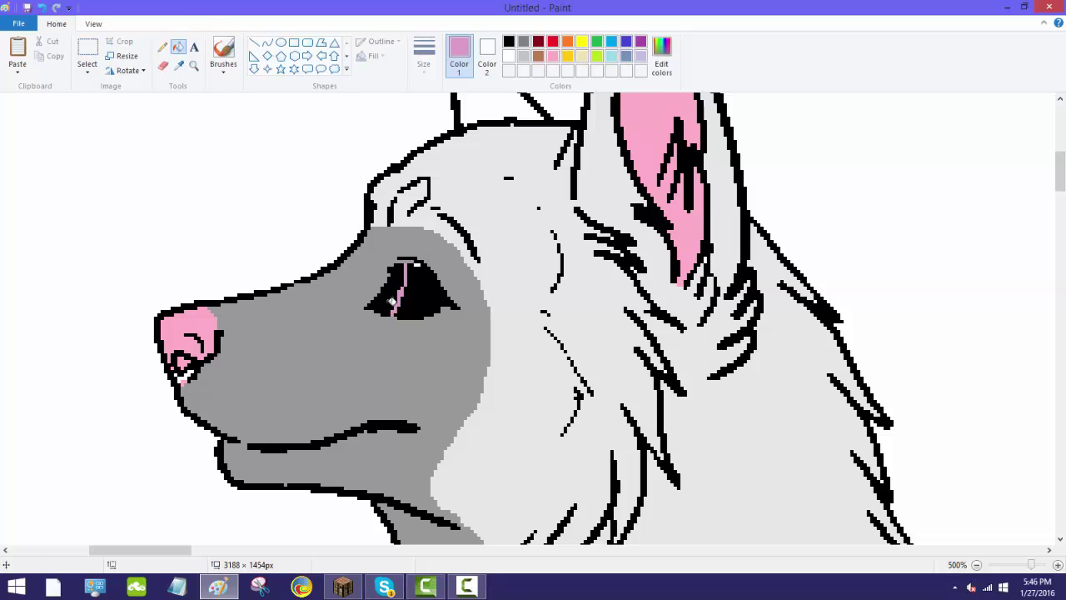
{"action": "left_click", "coordinate": [391, 300]}
Draw a small white oval highlight at the top of the wolf's eye
{"action": "left_click", "coordinate": [509, 56]}
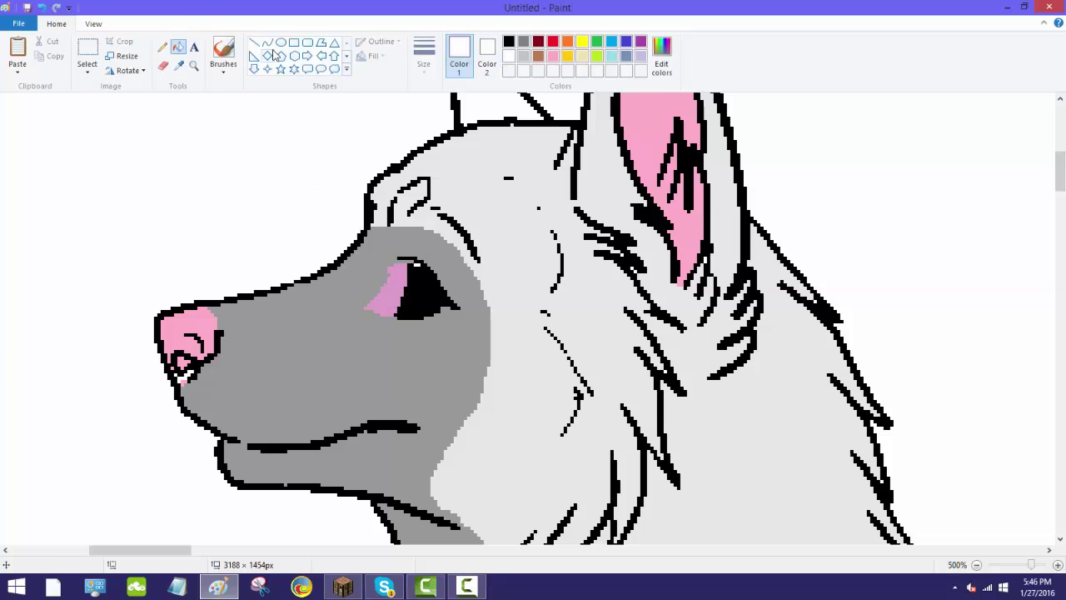
{"action": "left_click", "coordinate": [281, 42]}
{"action": "left_click_drag", "start_coordinate": [401, 251], "coordinate": [421, 277]}
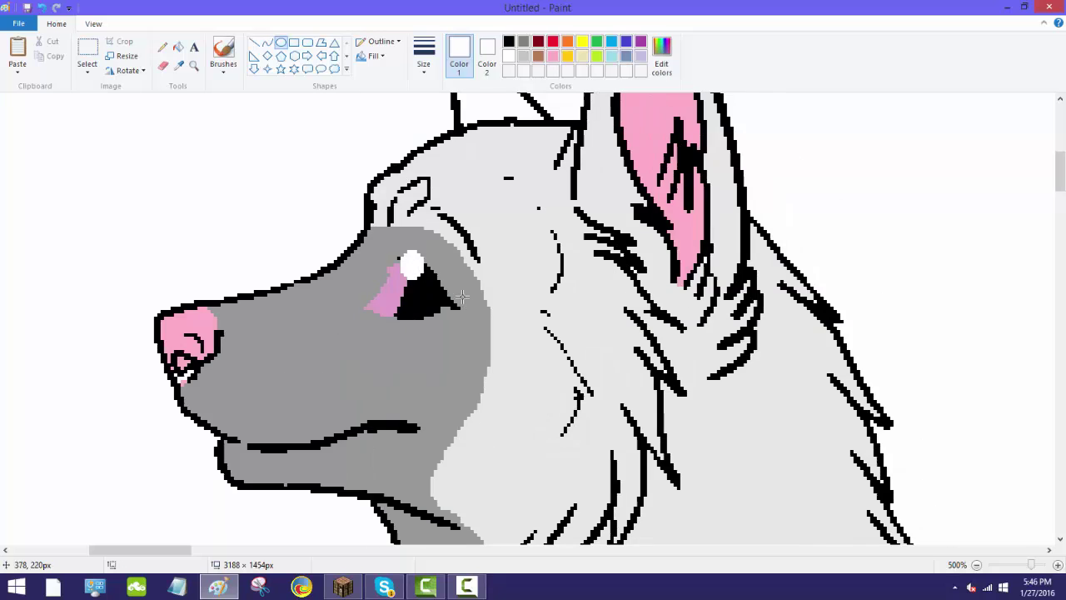
Sample the dark grey shadow of the animal's hind leg in the reference picture
{"action": "left_click", "coordinate": [162, 48]}
{"action": "left_click", "coordinate": [193, 67]}
{"action": "right_click", "coordinate": [416, 265]}
{"action": "right_click", "coordinate": [474, 260]}
{"action": "right_click", "coordinate": [524, 255]}
{"action": "right_click", "coordinate": [524, 254]}
{"action": "right_click", "coordinate": [496, 250]}
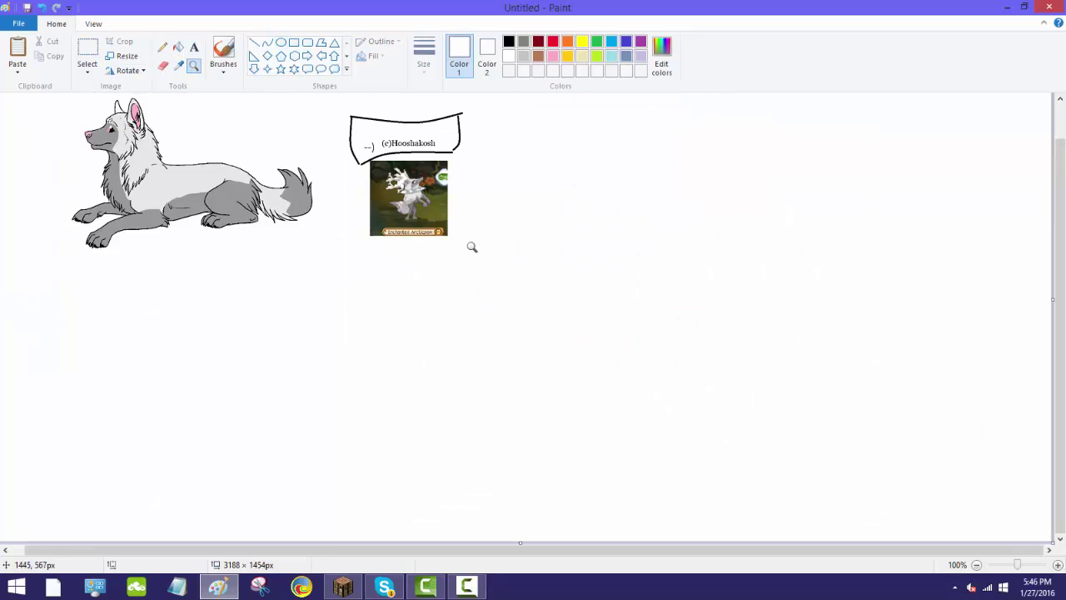
{"action": "left_click", "coordinate": [456, 246]}
{"action": "left_click", "coordinate": [436, 242]}
{"action": "left_click", "coordinate": [178, 65]}
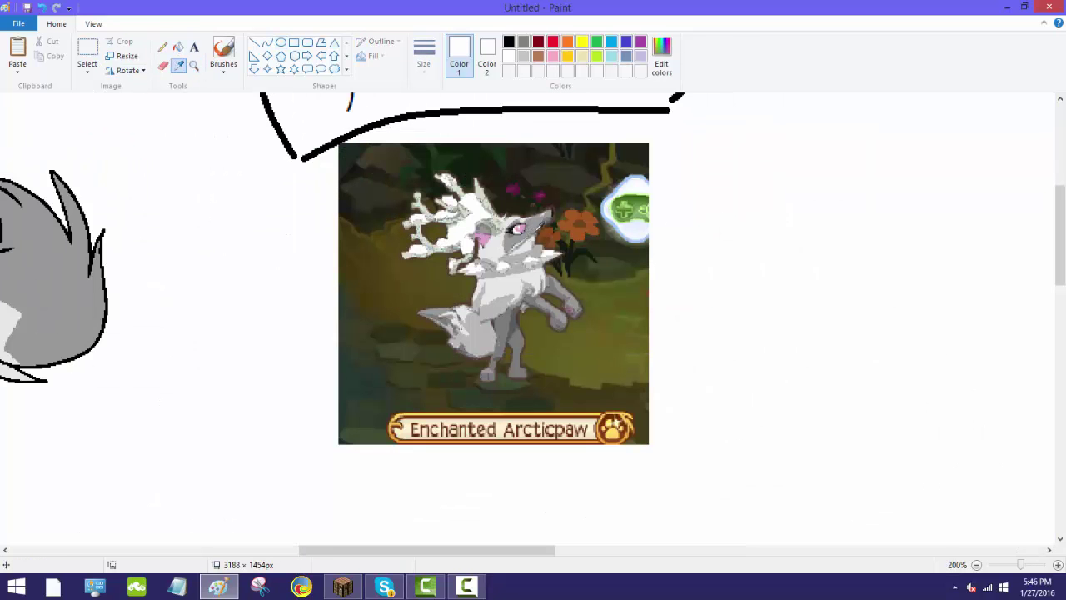
{"action": "left_click", "coordinate": [502, 356]}
Draw a dark grey line along the wolf's belly and fill the strip below it as shading
{"action": "left_click_drag", "start_coordinate": [448, 551], "coordinate": [229, 551]}
{"action": "left_click", "coordinate": [163, 46]}
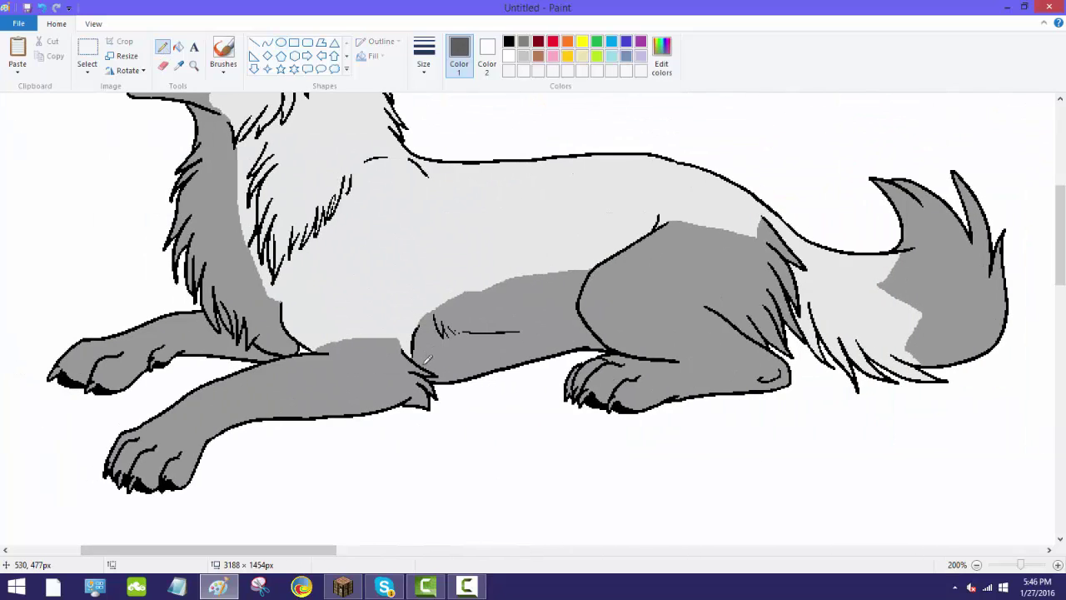
{"action": "left_click_drag", "start_coordinate": [431, 361], "coordinate": [557, 337]}
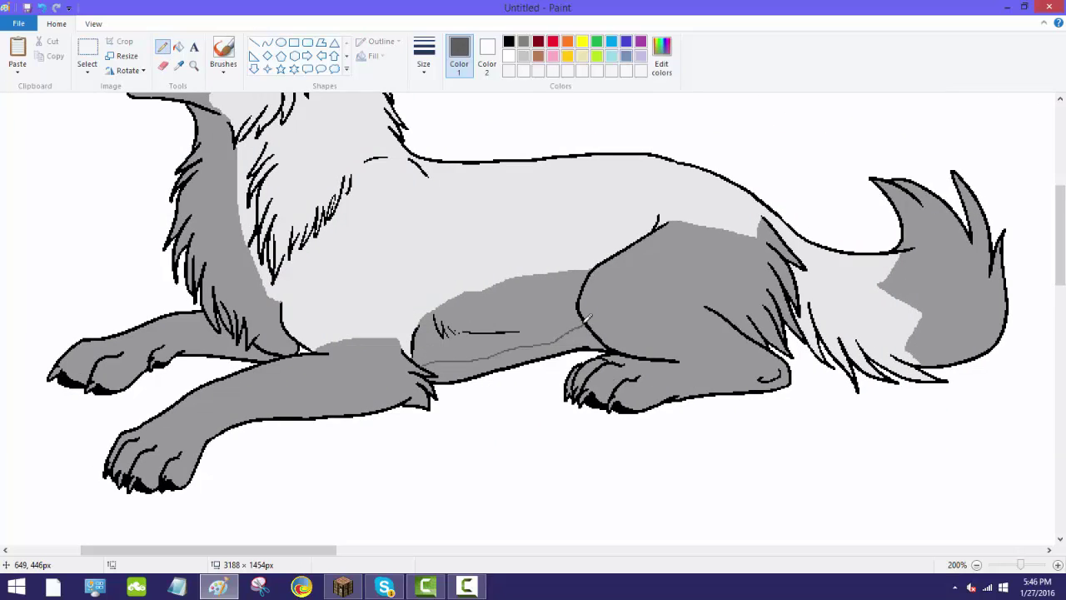
{"action": "left_click", "coordinate": [178, 47]}
{"action": "left_click", "coordinate": [526, 363]}
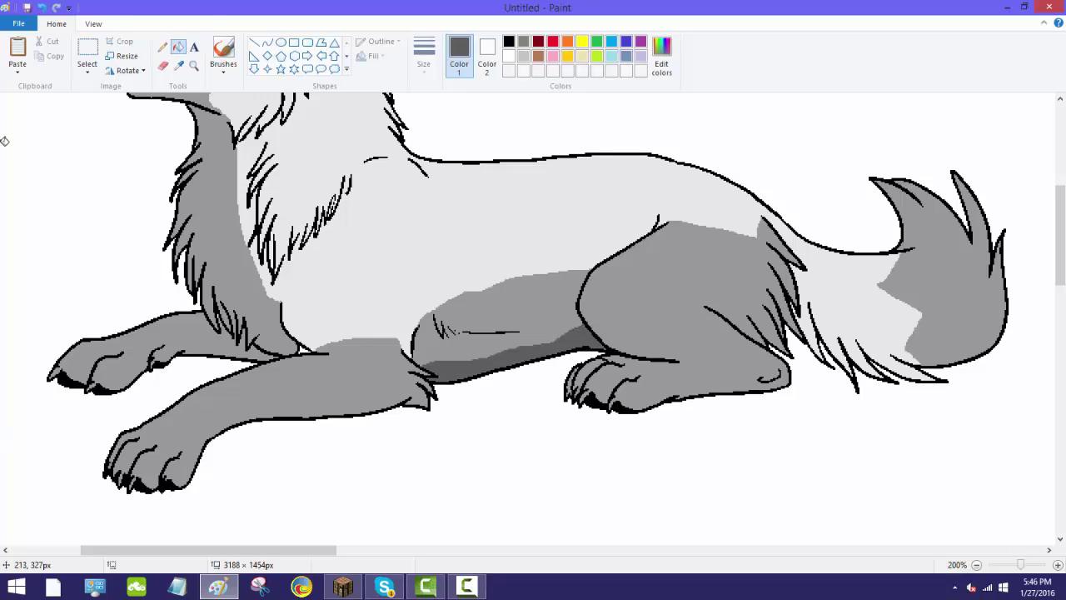
Draw a dark grey line along the underside of the near front leg and fill the strip below it
{"action": "left_click", "coordinate": [163, 49]}
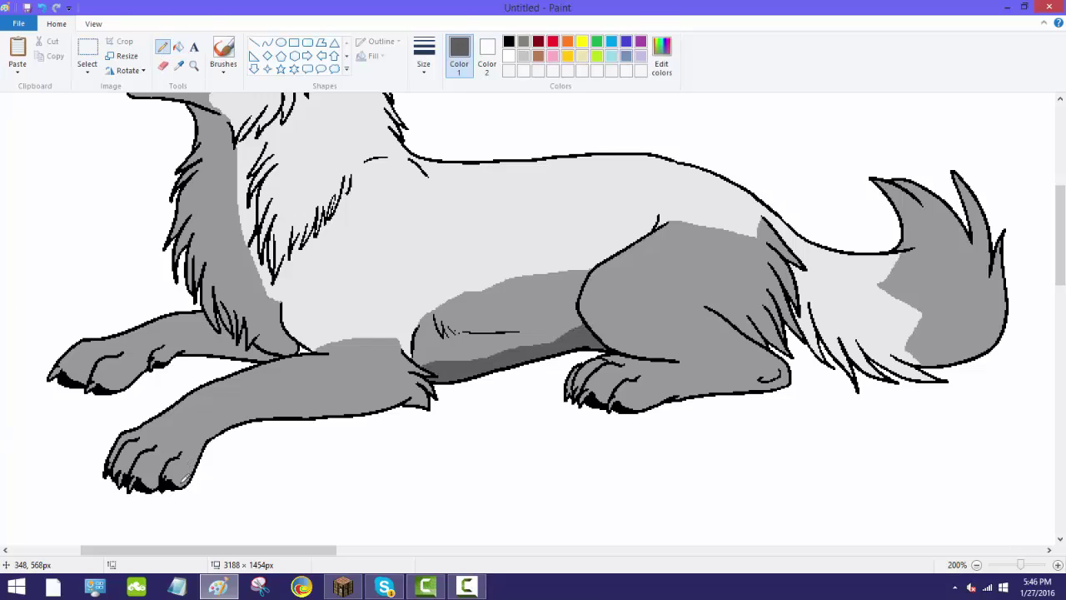
{"action": "left_click_drag", "start_coordinate": [211, 420], "coordinate": [405, 372]}
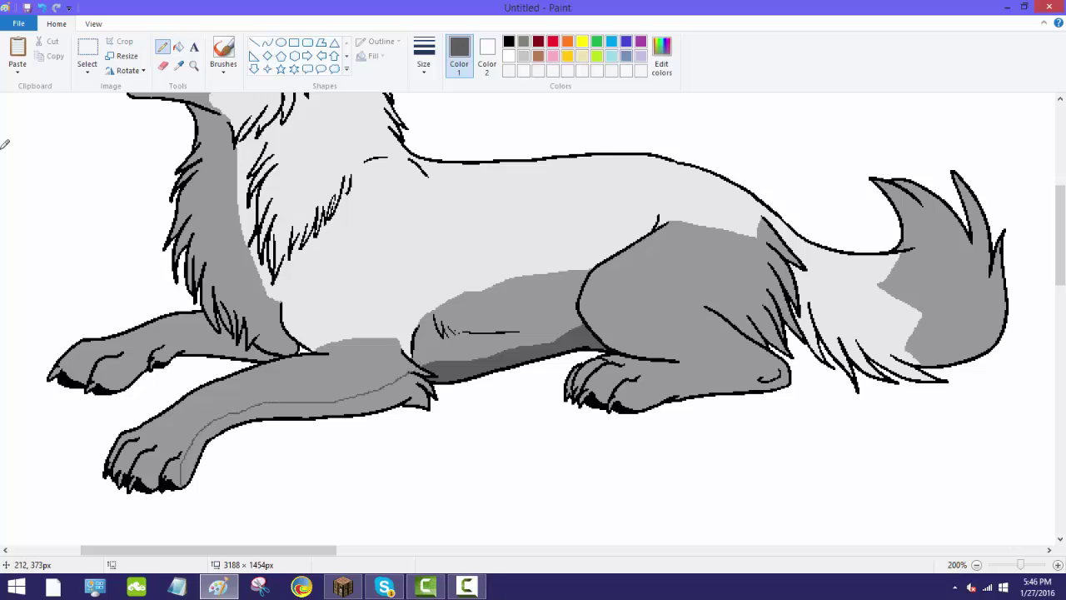
{"action": "left_click", "coordinate": [178, 47]}
{"action": "left_click", "coordinate": [301, 399]}
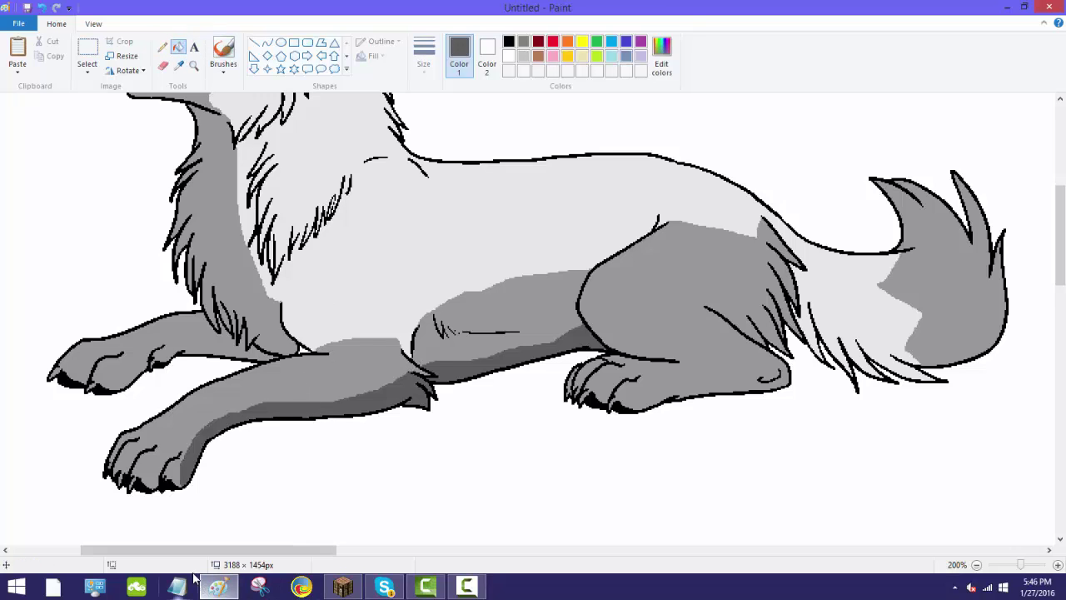
Draw a dark grey line along the underside of the wolf's hind foot and fill the strip below it
{"action": "mouse_move", "coordinate": [225, 551]}
{"action": "left_mouse_down"}
{"action": "mouse_move", "coordinate": [236, 561]}
{"action": "mouse_move", "coordinate": [237, 540]}
{"action": "mouse_move", "coordinate": [261, 549]}
{"action": "left_mouse_up"}
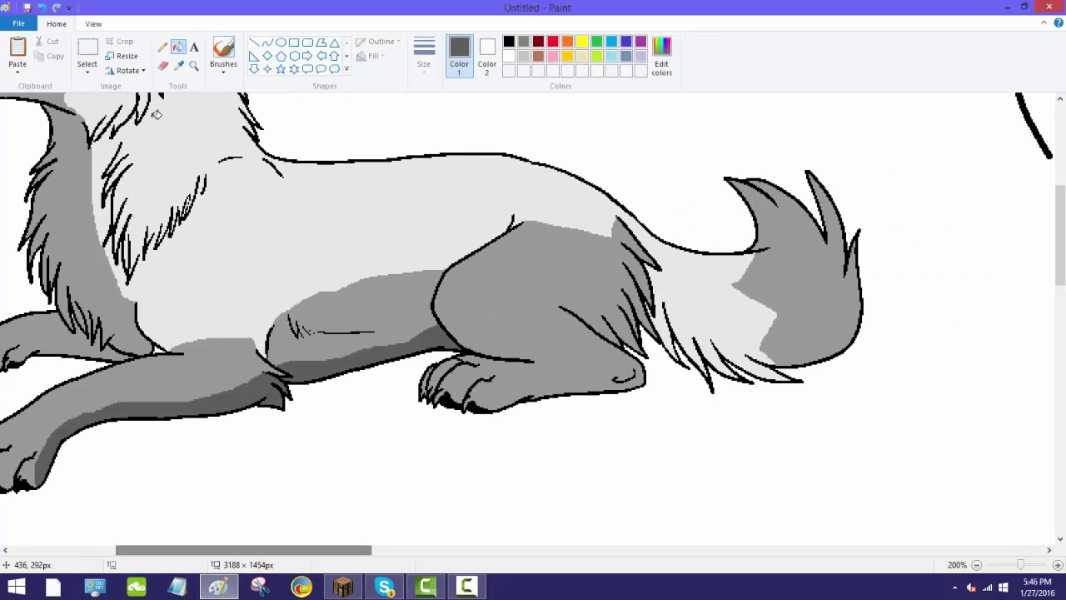
{"action": "left_click", "coordinate": [164, 48]}
{"action": "left_click_drag", "start_coordinate": [497, 401], "coordinate": [596, 379]}
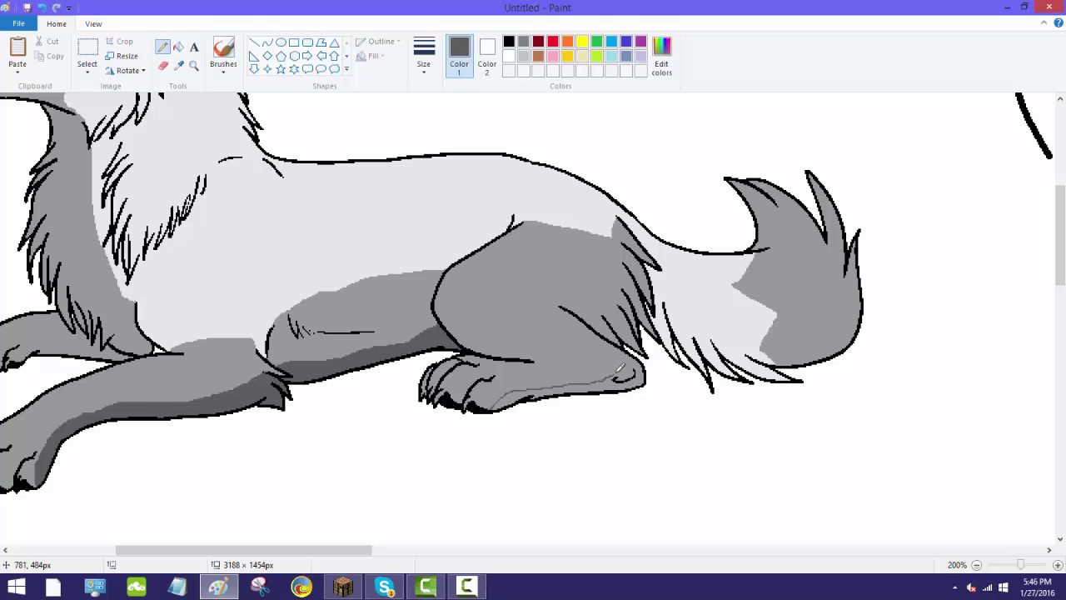
{"action": "left_click", "coordinate": [178, 48]}
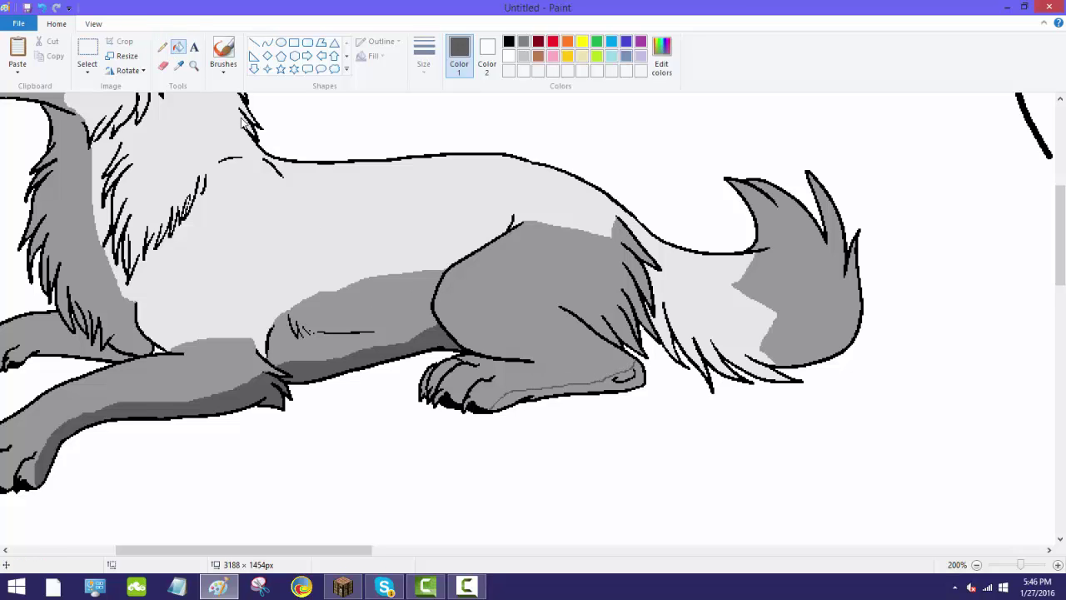
{"action": "left_click", "coordinate": [544, 394]}
Draw a dark grey line along the outer edge of the tail tip and fill the strip outside it
{"action": "scroll", "coordinate": [567, 398], "scroll_direction": "up", "scroll_amount": 3}
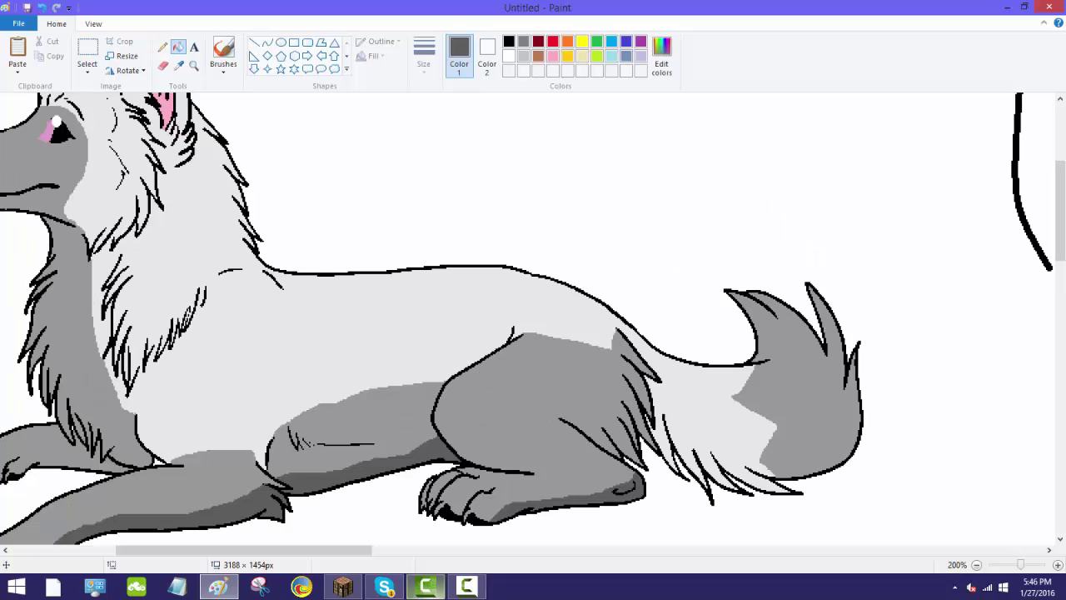
{"action": "left_click", "coordinate": [162, 48]}
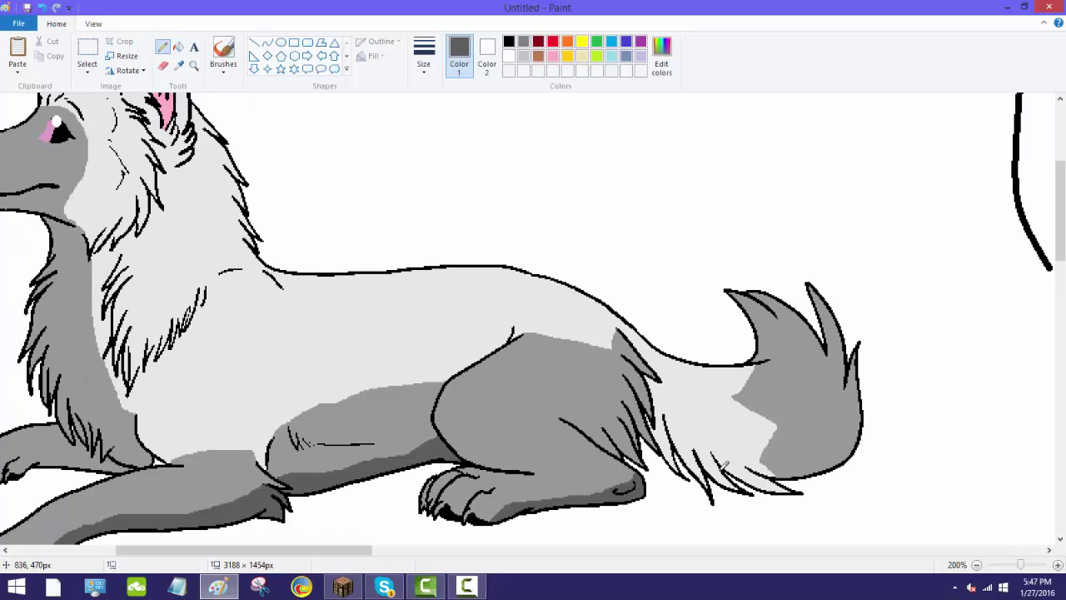
{"action": "mouse_move", "coordinate": [781, 470]}
{"action": "left_mouse_down"}
{"action": "mouse_move", "coordinate": [816, 454]}
{"action": "mouse_move", "coordinate": [839, 421]}
{"action": "mouse_move", "coordinate": [853, 370]}
{"action": "left_mouse_up"}
{"action": "left_click", "coordinate": [178, 48]}
{"action": "left_click", "coordinate": [848, 425]}
{"action": "scroll", "coordinate": [778, 407], "scroll_direction": "down", "scroll_amount": 2}
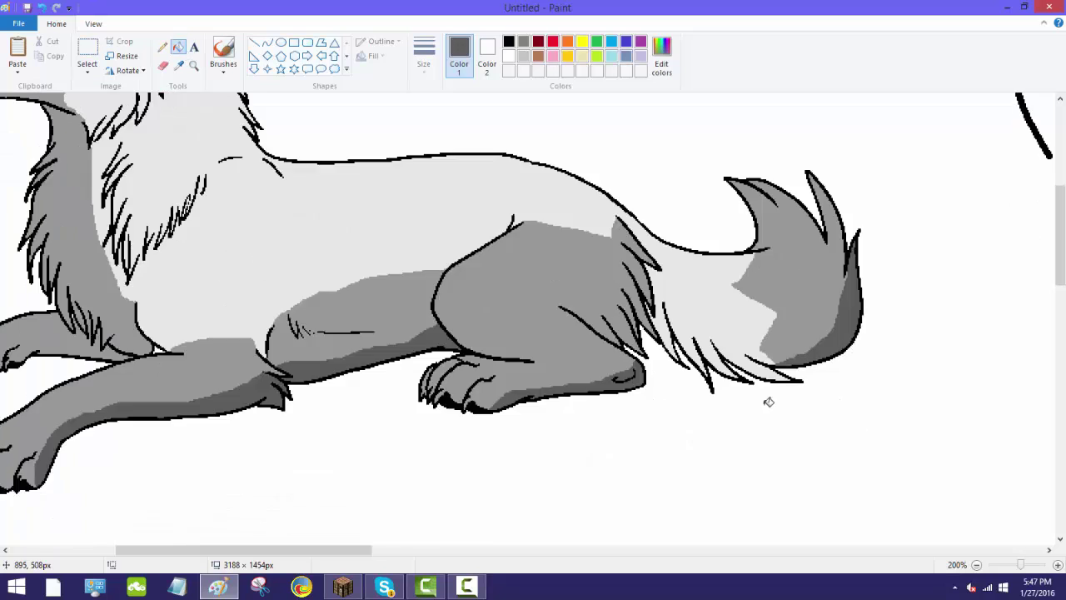
Draw a dark grey line along the underside of the far front leg and fill the strip below it
{"action": "scroll", "coordinate": [763, 487], "scroll_direction": "up", "scroll_amount": 2}
{"action": "left_click_drag", "start_coordinate": [350, 552], "coordinate": [284, 552]}
{"action": "scroll", "coordinate": [301, 495], "scroll_direction": "down", "scroll_amount": 3}
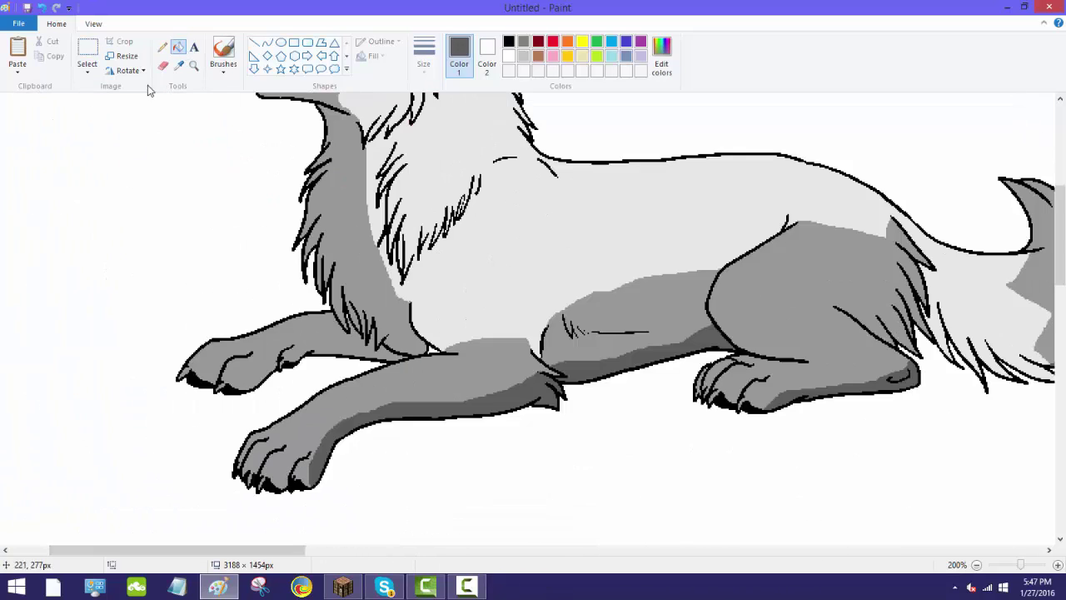
{"action": "left_click", "coordinate": [162, 48]}
{"action": "mouse_move", "coordinate": [260, 356]}
{"action": "left_mouse_down"}
{"action": "mouse_move", "coordinate": [316, 336]}
{"action": "mouse_move", "coordinate": [383, 337]}
{"action": "left_mouse_up"}
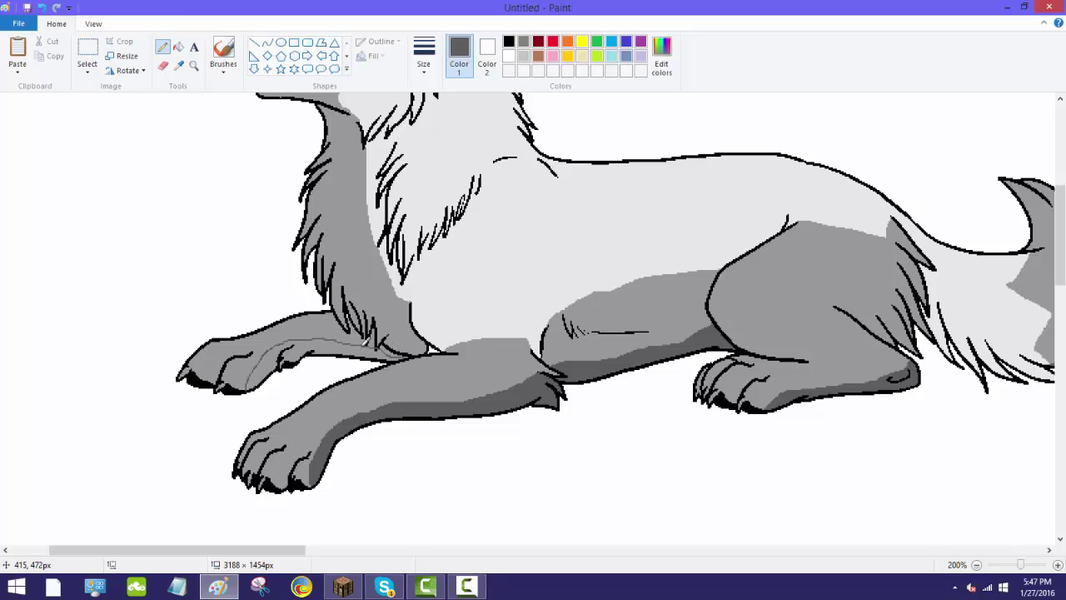
{"action": "left_click", "coordinate": [178, 48]}
{"action": "left_click", "coordinate": [274, 358]}
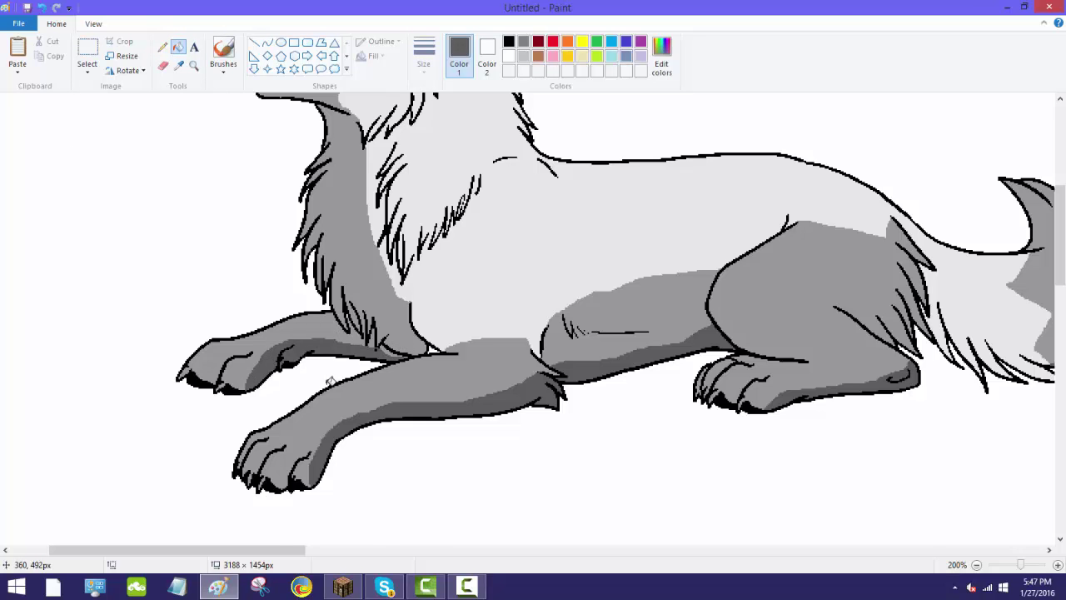
Sample the grey of the wolf's chest and lighten it to the custom colour RGB 162, 162, 162
{"action": "scroll", "coordinate": [329, 381], "scroll_direction": "up", "scroll_amount": 4}
{"action": "scroll", "coordinate": [350, 385], "scroll_direction": "down", "scroll_amount": 4}
{"action": "scroll", "coordinate": [333, 373], "scroll_direction": "up", "scroll_amount": 3}
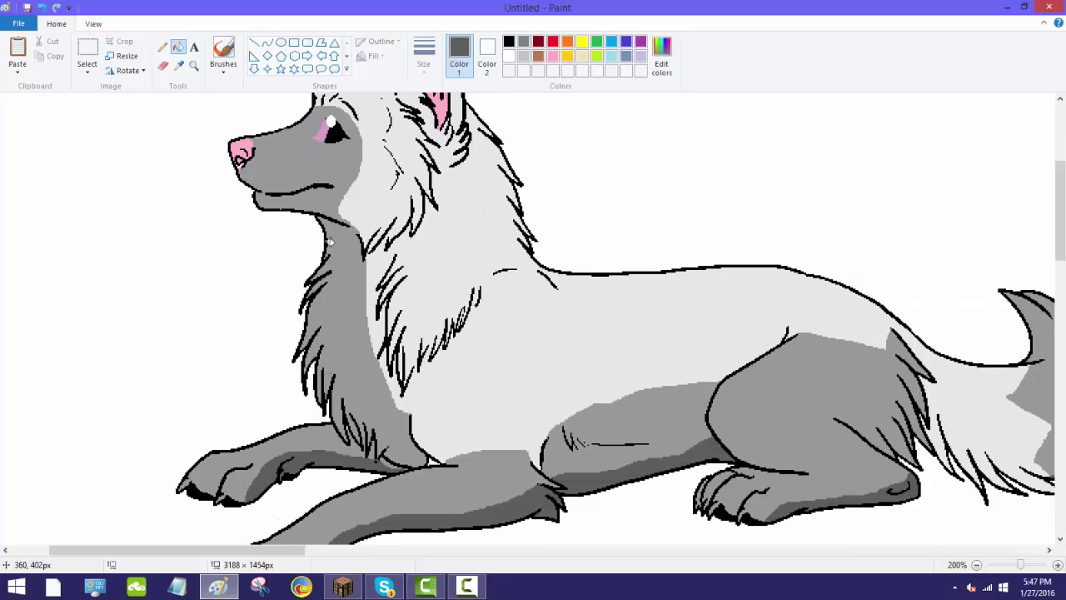
{"action": "left_click", "coordinate": [178, 64]}
{"action": "left_click", "coordinate": [348, 312]}
{"action": "left_click", "coordinate": [661, 66]}
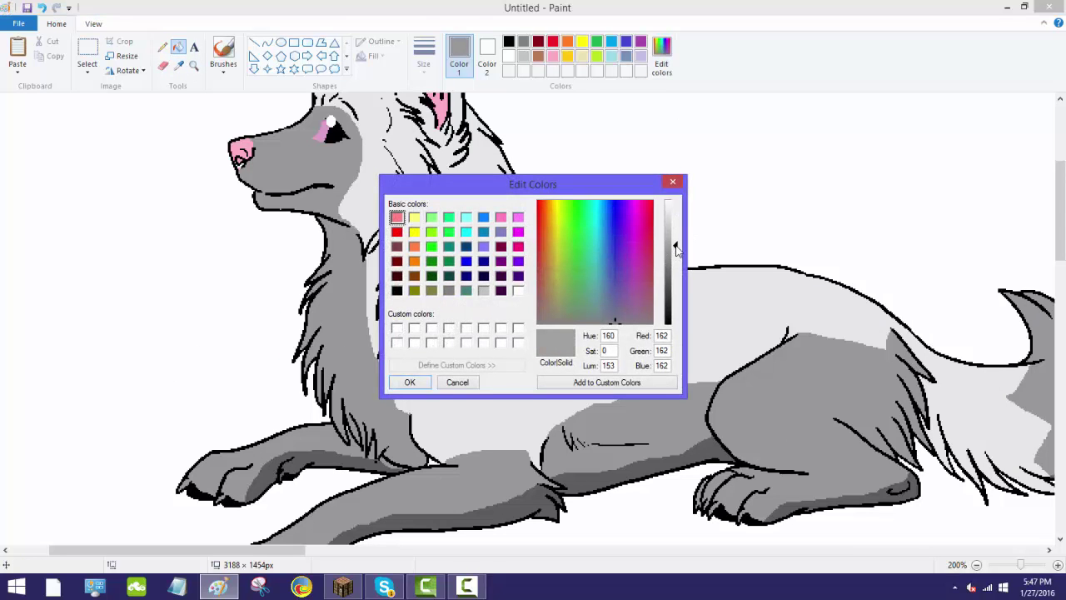
{"action": "left_click", "coordinate": [406, 385]}
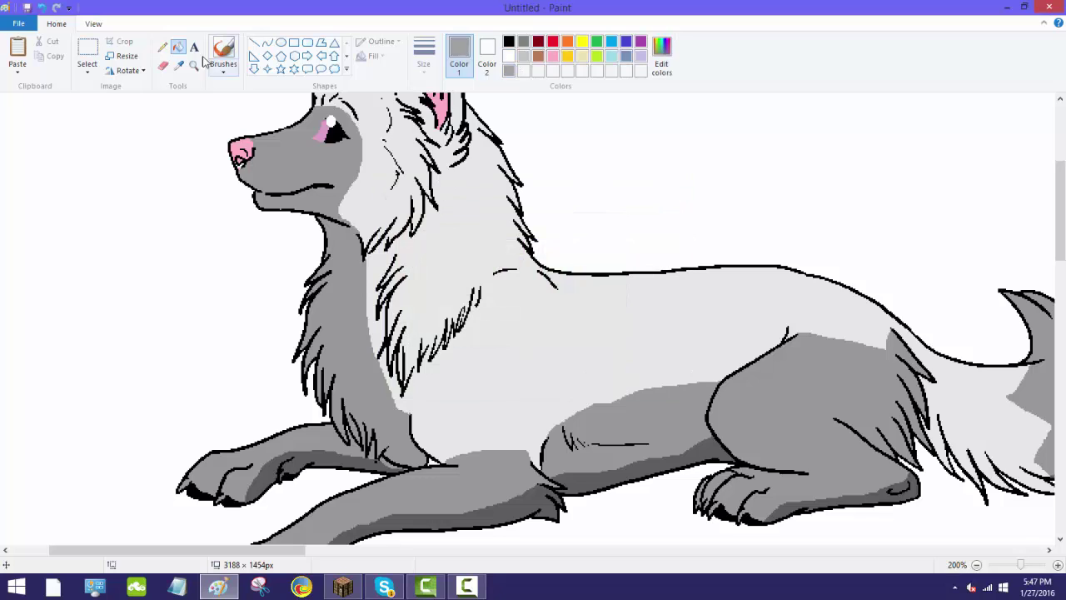
{"action": "left_click", "coordinate": [163, 48]}
{"action": "scroll", "coordinate": [284, 236], "scroll_direction": "up", "scroll_amount": 3}
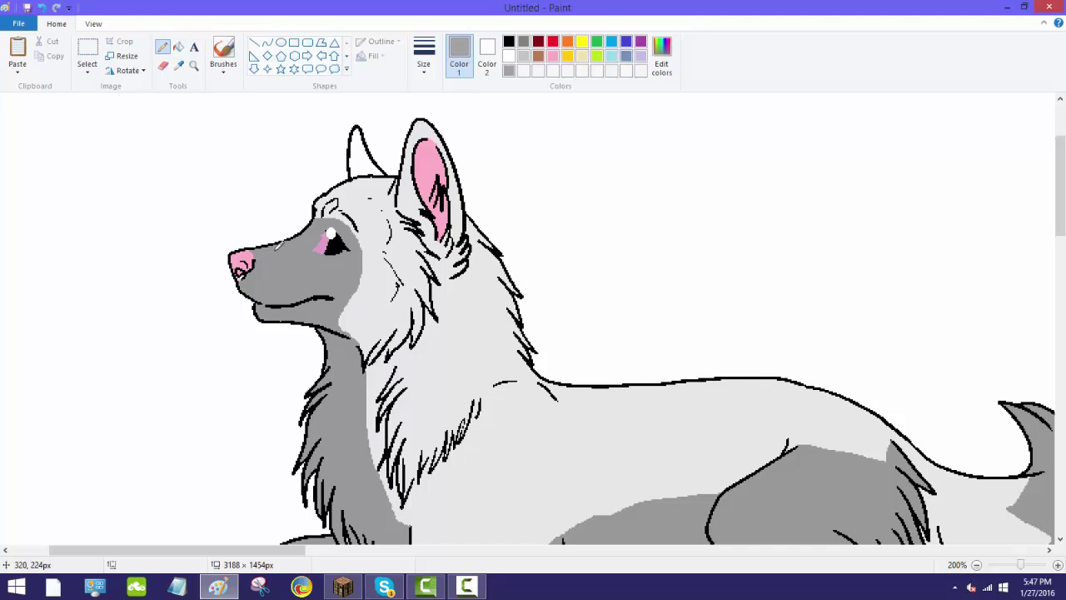
{"action": "left_click", "coordinate": [178, 47]}
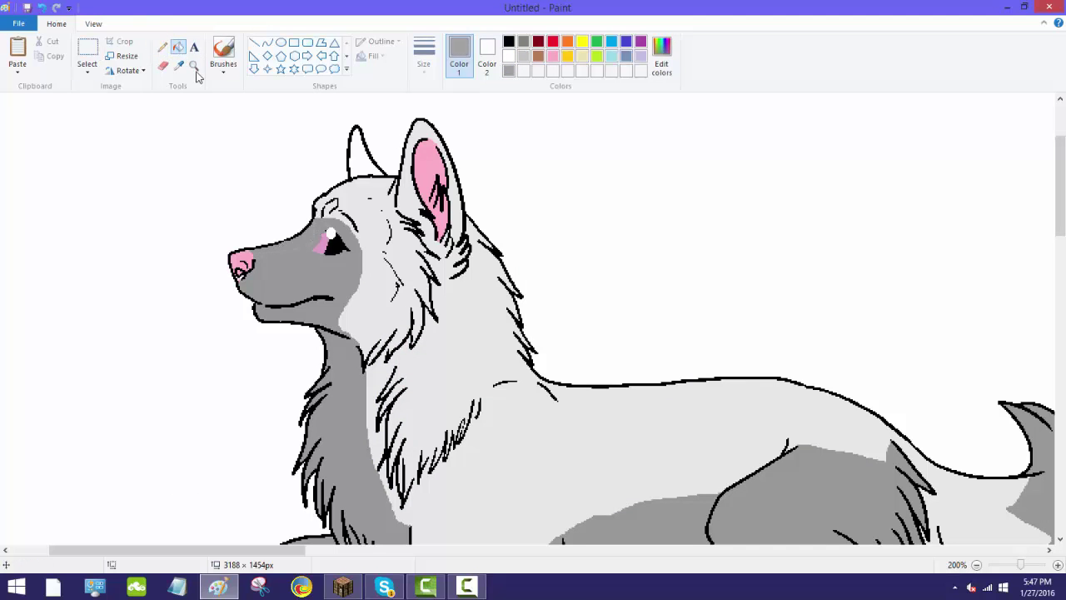
{"action": "scroll", "coordinate": [305, 269], "scroll_direction": "down", "scroll_amount": 5}
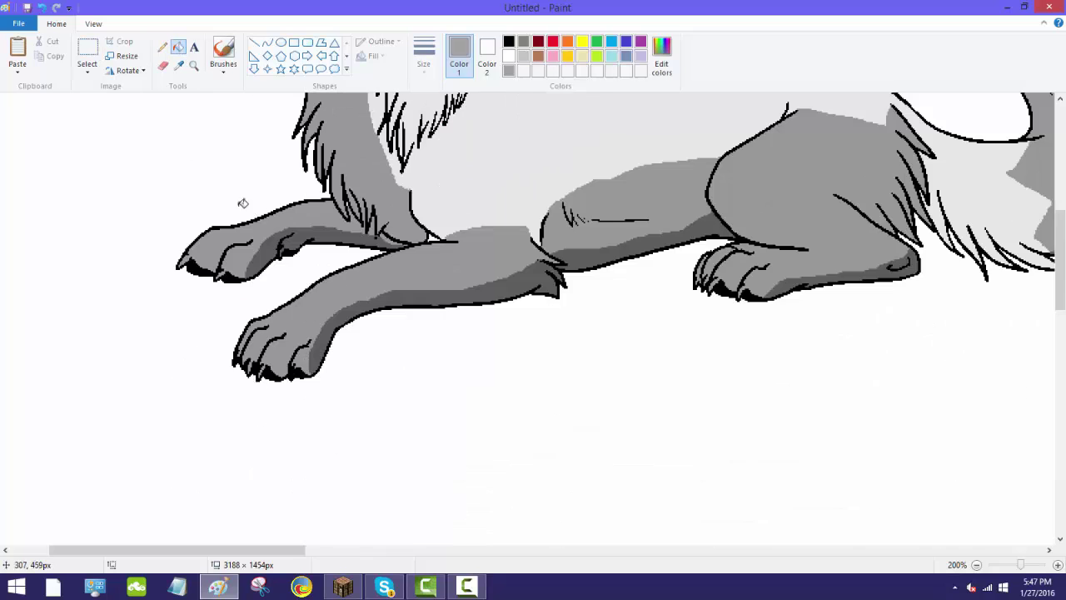
Draw a lighter grey line along the top of the far front leg and try to fill the strip above it
{"action": "left_click", "coordinate": [163, 48]}
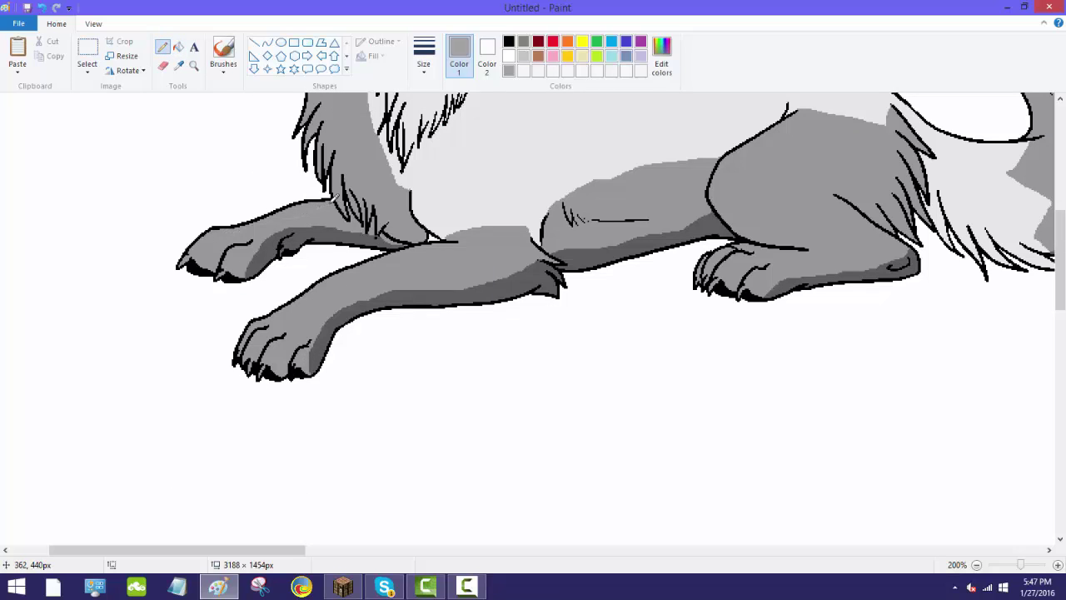
{"action": "left_click", "coordinate": [178, 47]}
{"action": "left_click", "coordinate": [284, 213]}
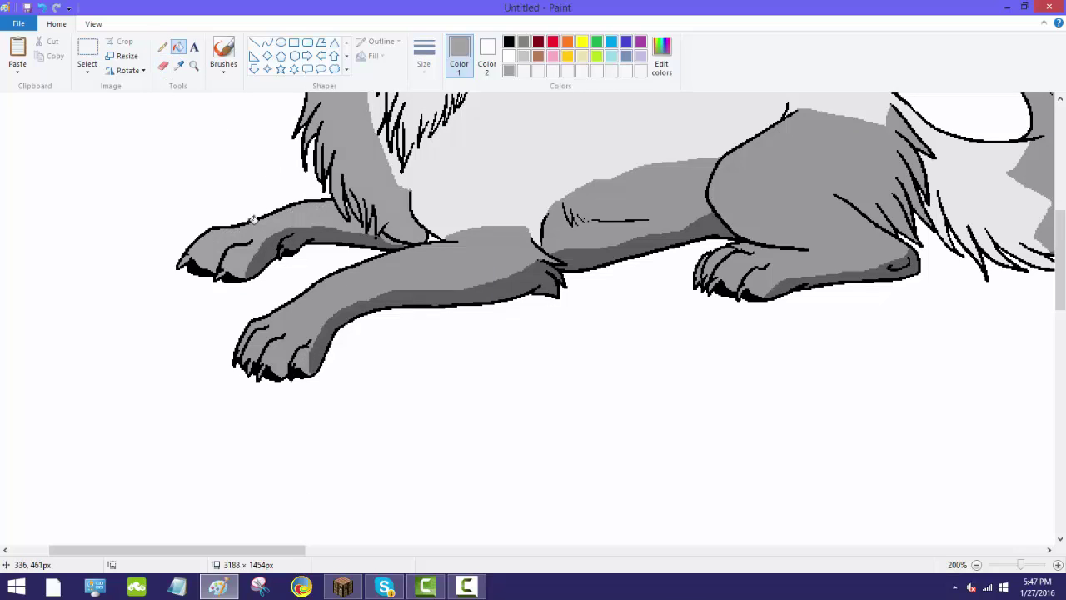
{"action": "left_click", "coordinate": [39, 9]}
Close the gap at the paw end of the highlight line and fill the strip above it with the lighter grey
{"action": "left_click", "coordinate": [194, 67]}
{"action": "left_click", "coordinate": [298, 251]}
{"action": "left_click", "coordinate": [302, 243]}
{"action": "left_click", "coordinate": [302, 242]}
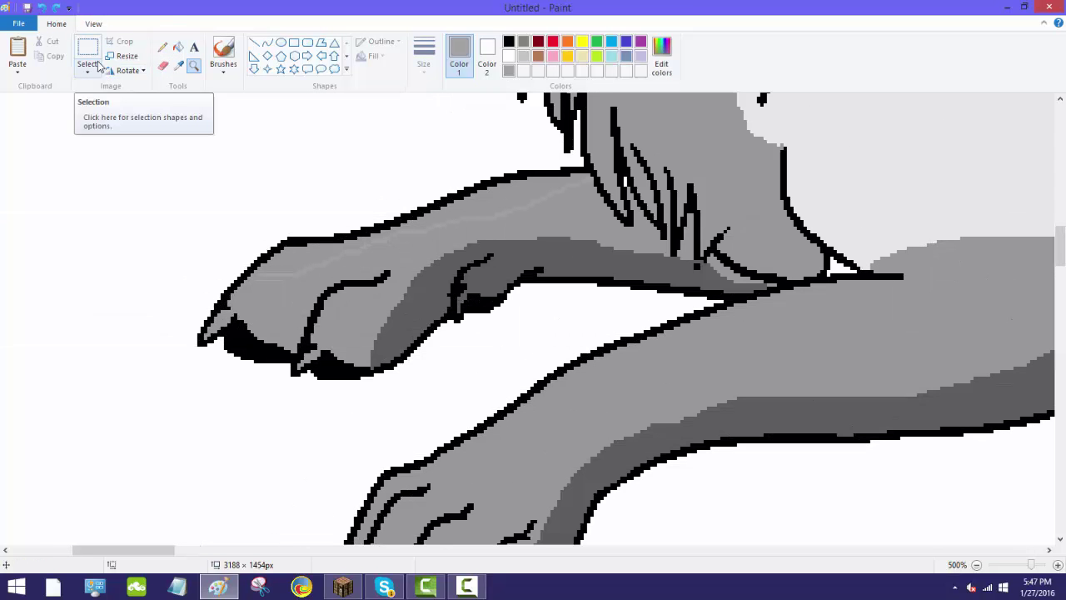
{"action": "left_click", "coordinate": [169, 51]}
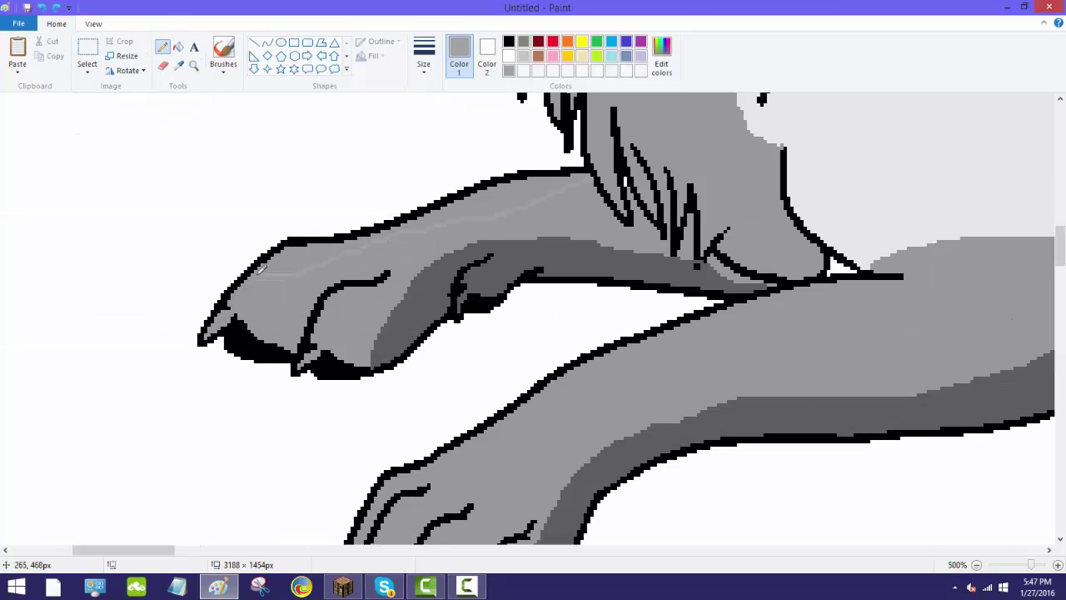
{"action": "left_click", "coordinate": [178, 48]}
{"action": "scroll", "coordinate": [336, 251], "scroll_direction": "up", "scroll_amount": 3}
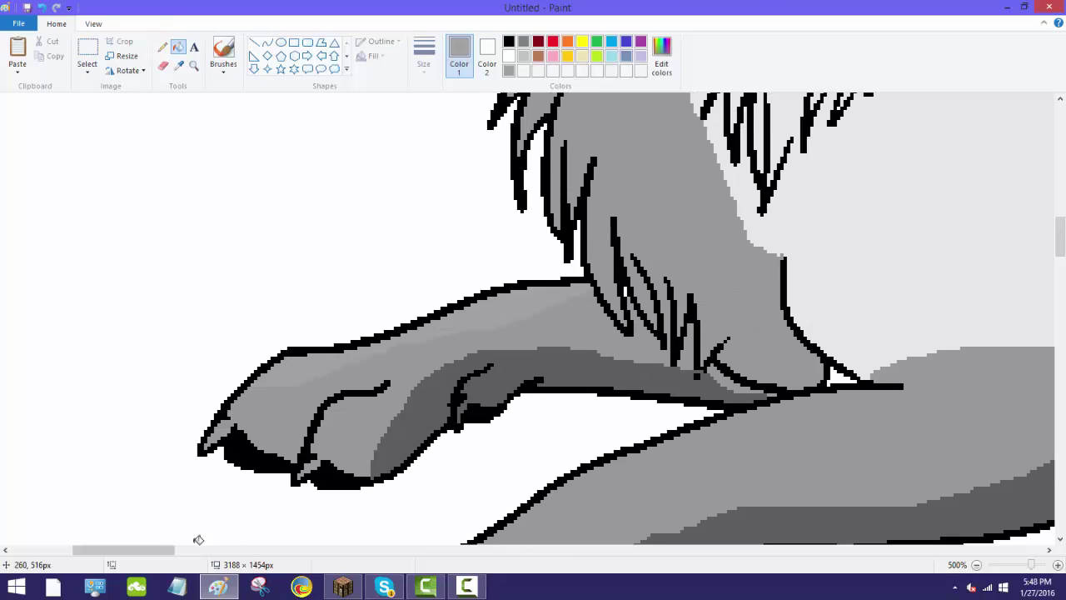
Draw a lighter grey line along the upper side of the near front leg and fill the strip above it
{"action": "left_click_drag", "start_coordinate": [173, 550], "coordinate": [200, 533]}
{"action": "scroll", "coordinate": [199, 500], "scroll_direction": "down", "scroll_amount": 2}
{"action": "left_click", "coordinate": [163, 48]}
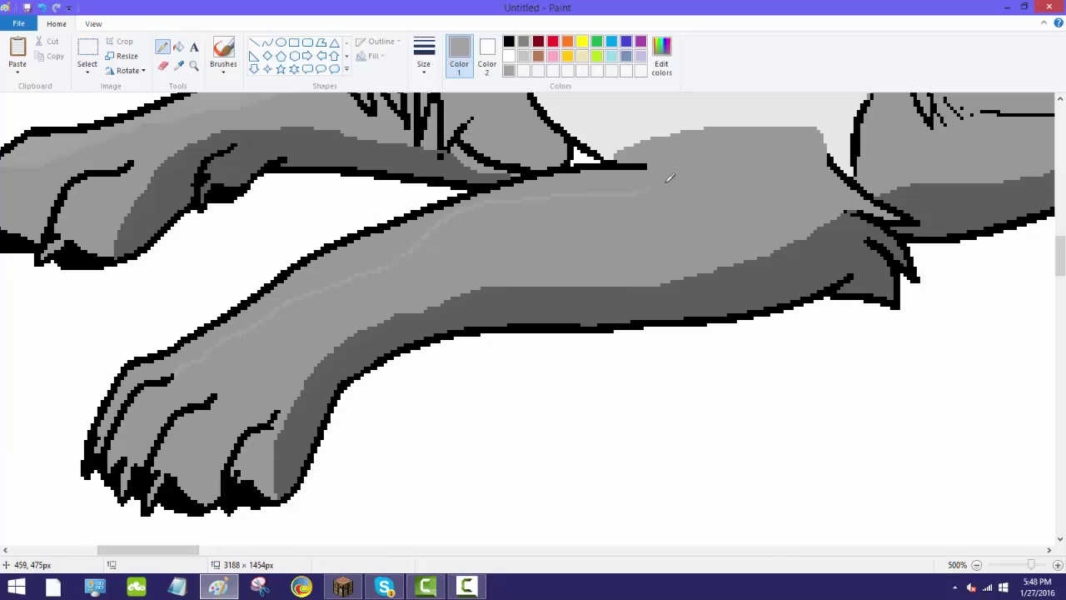
{"action": "left_click", "coordinate": [179, 48]}
{"action": "left_click", "coordinate": [362, 274]}
{"action": "scroll", "coordinate": [361, 274], "scroll_direction": "up", "scroll_amount": 1}
{"action": "scroll", "coordinate": [288, 225], "scroll_direction": "down", "scroll_amount": 4}
{"action": "scroll", "coordinate": [287, 225], "scroll_direction": "up", "scroll_amount": 1}
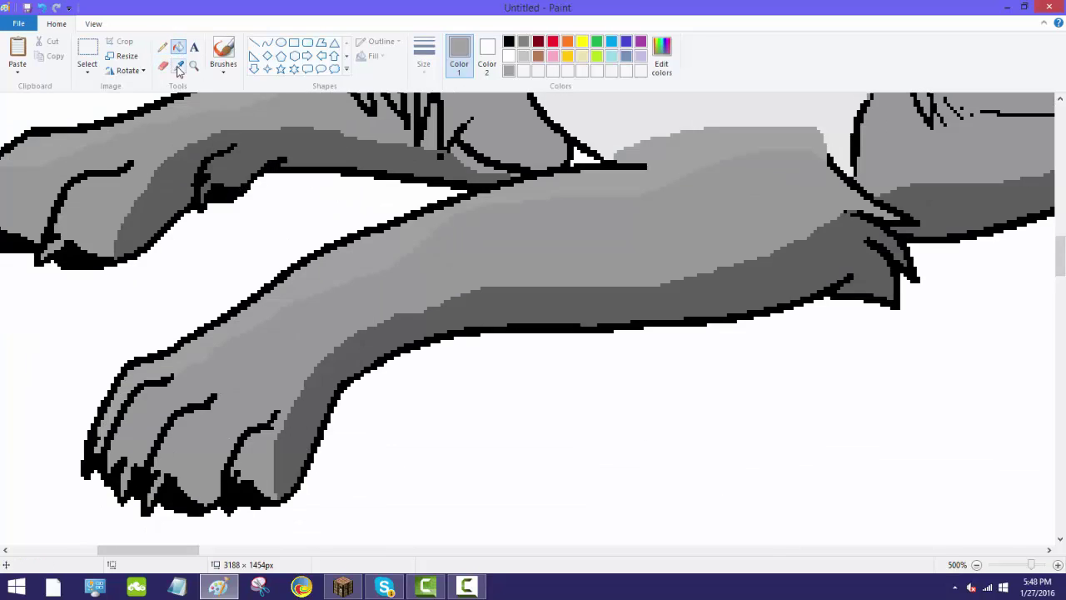
Draw a lighter grey line along the upper edge of the hind thigh and fill the strip above it
{"action": "left_click", "coordinate": [194, 66]}
{"action": "right_click", "coordinate": [188, 230]}
{"action": "right_click", "coordinate": [186, 228]}
{"action": "right_click", "coordinate": [180, 215]}
{"action": "scroll", "coordinate": [172, 255], "scroll_direction": "up", "scroll_amount": 2}
{"action": "scroll", "coordinate": [171, 255], "scroll_direction": "down", "scroll_amount": 5}
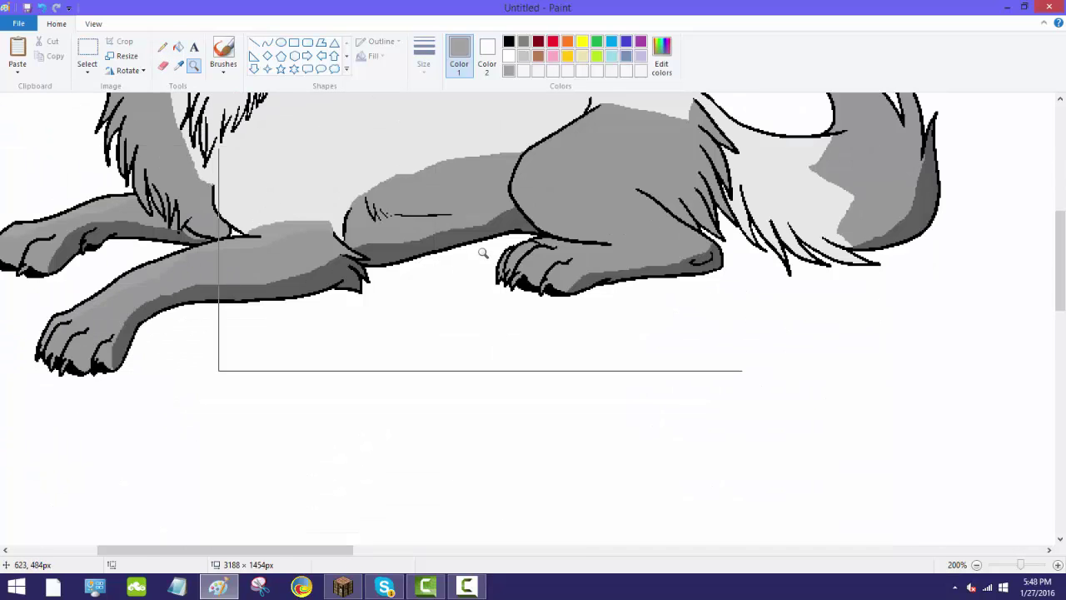
{"action": "left_click", "coordinate": [482, 249]}
{"action": "left_click", "coordinate": [410, 199]}
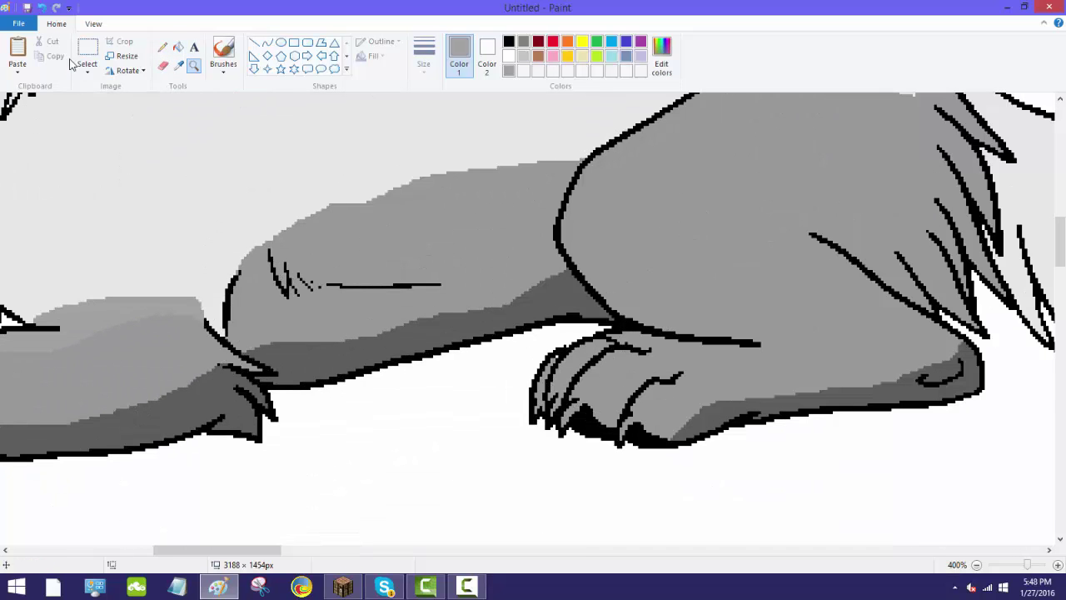
{"action": "left_click", "coordinate": [162, 47]}
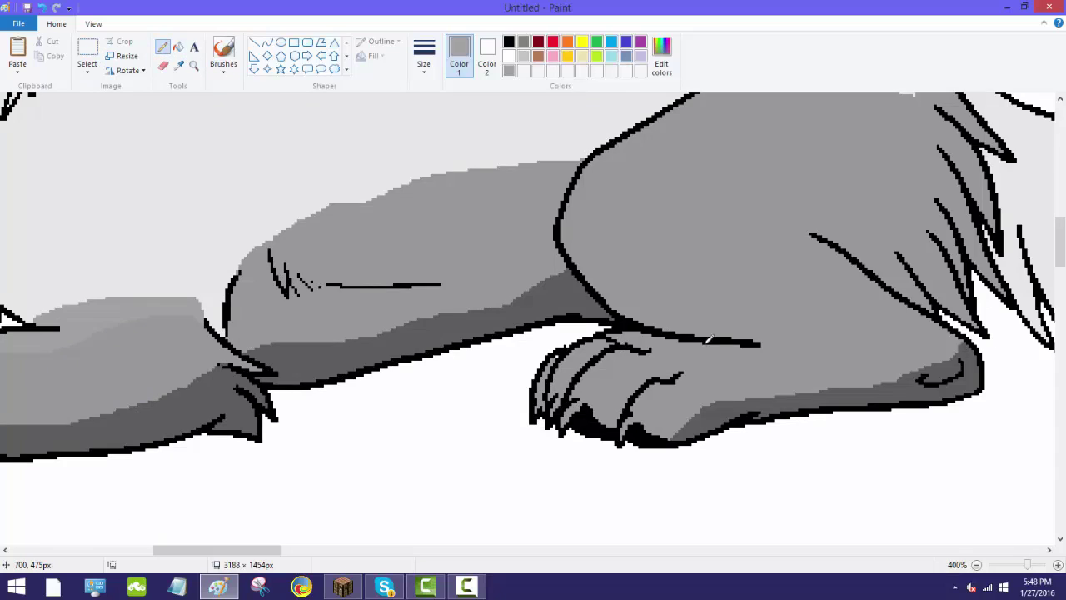
{"action": "scroll", "coordinate": [707, 339], "scroll_direction": "up", "scroll_amount": 3}
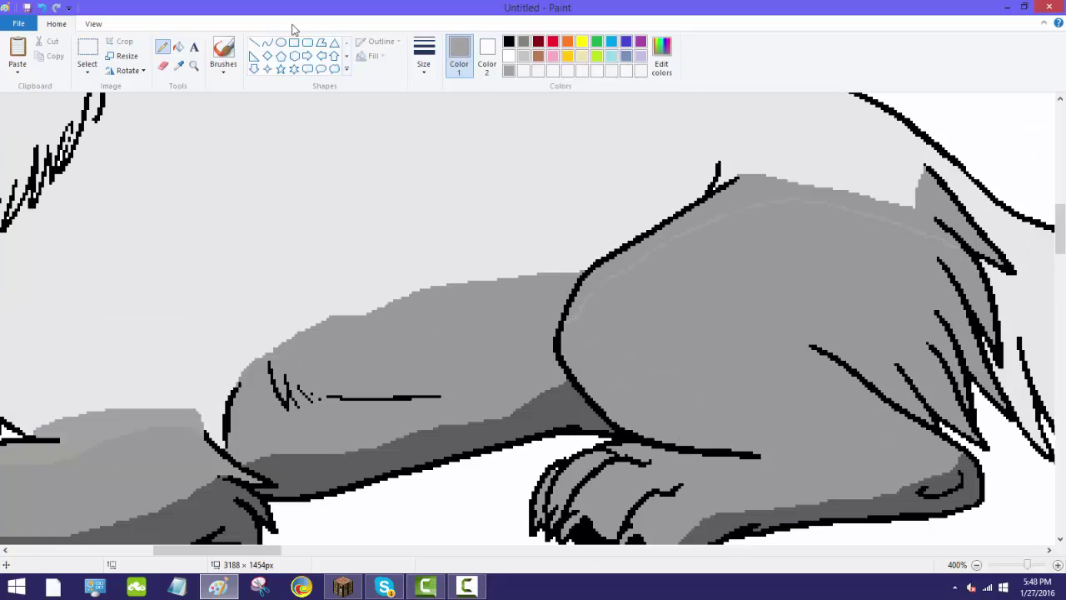
{"action": "left_click", "coordinate": [180, 47]}
{"action": "left_click", "coordinate": [747, 178]}
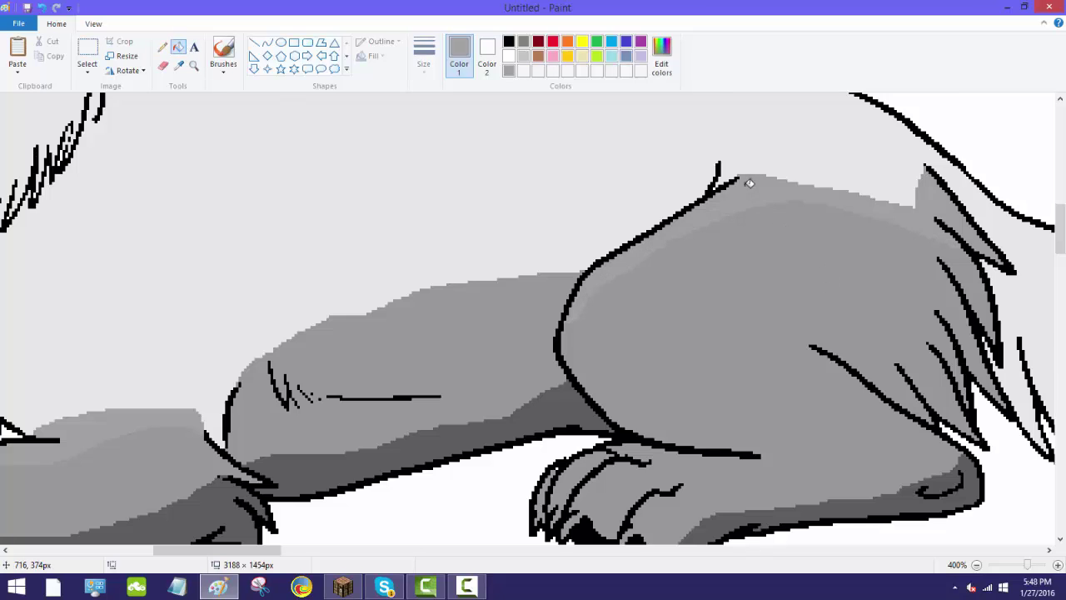
Draw a lighter grey line just above the fold between the thigh and hind foot and fill the area below it
{"action": "scroll", "coordinate": [764, 221], "scroll_direction": "down", "scroll_amount": 1}
{"action": "scroll", "coordinate": [563, 188], "scroll_direction": "up", "scroll_amount": 2}
{"action": "scroll", "coordinate": [469, 228], "scroll_direction": "down", "scroll_amount": 2}
{"action": "left_click", "coordinate": [163, 48]}
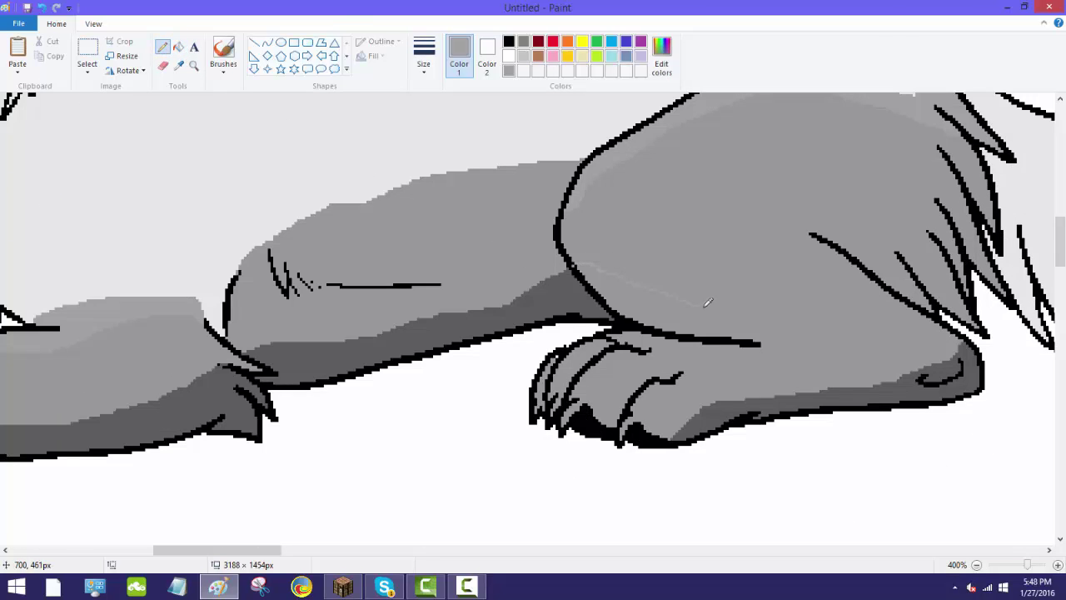
{"action": "left_click", "coordinate": [178, 47]}
{"action": "left_click", "coordinate": [650, 314]}
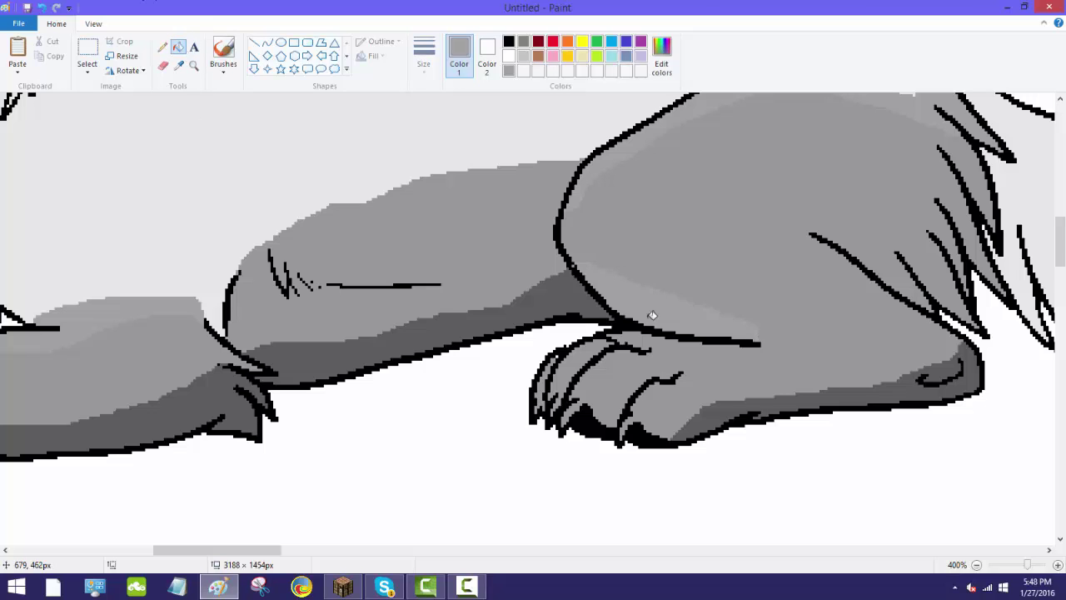
Draw a lighter grey line down the inner side of the tail tip and fill the strip along its inner edge
{"action": "scroll", "coordinate": [531, 436], "scroll_direction": "up", "scroll_amount": 3}
{"action": "left_click_drag", "start_coordinate": [266, 551], "coordinate": [302, 550]}
{"action": "left_click", "coordinate": [163, 48]}
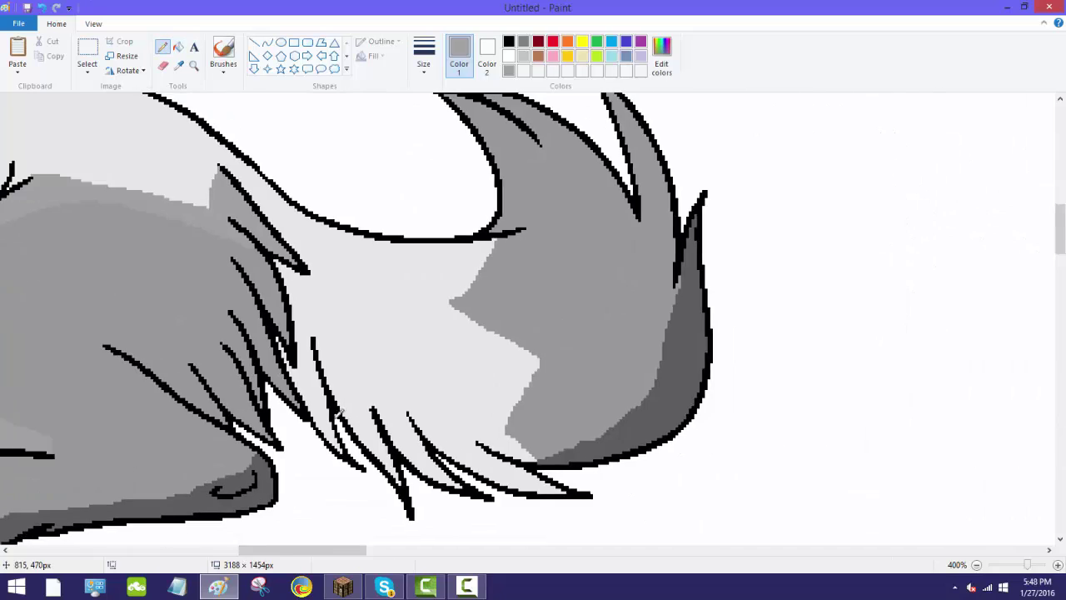
{"action": "scroll", "coordinate": [520, 225], "scroll_direction": "up", "scroll_amount": 2}
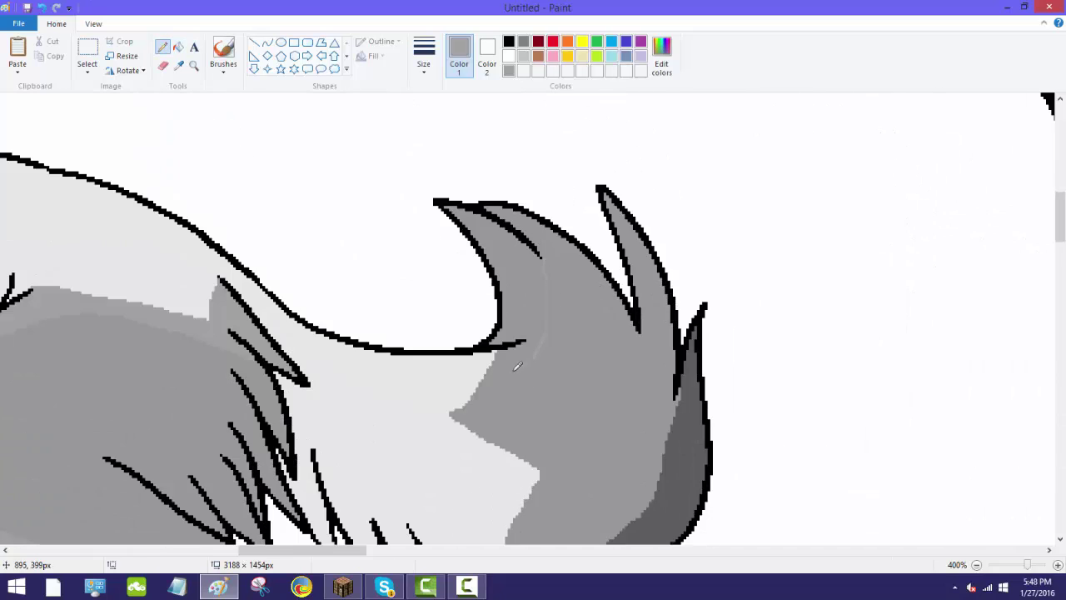
{"action": "left_click", "coordinate": [179, 48]}
{"action": "left_click", "coordinate": [499, 279]}
{"action": "scroll", "coordinate": [500, 280], "scroll_direction": "down", "scroll_amount": 1}
{"action": "scroll", "coordinate": [499, 280], "scroll_direction": "up", "scroll_amount": 1}
Sample the light grey shading on the Enchanted Arcticpaw's belly in the reference picture and return to the wolf's tail
{"action": "left_click", "coordinate": [194, 66]}
{"action": "right_click", "coordinate": [175, 159]}
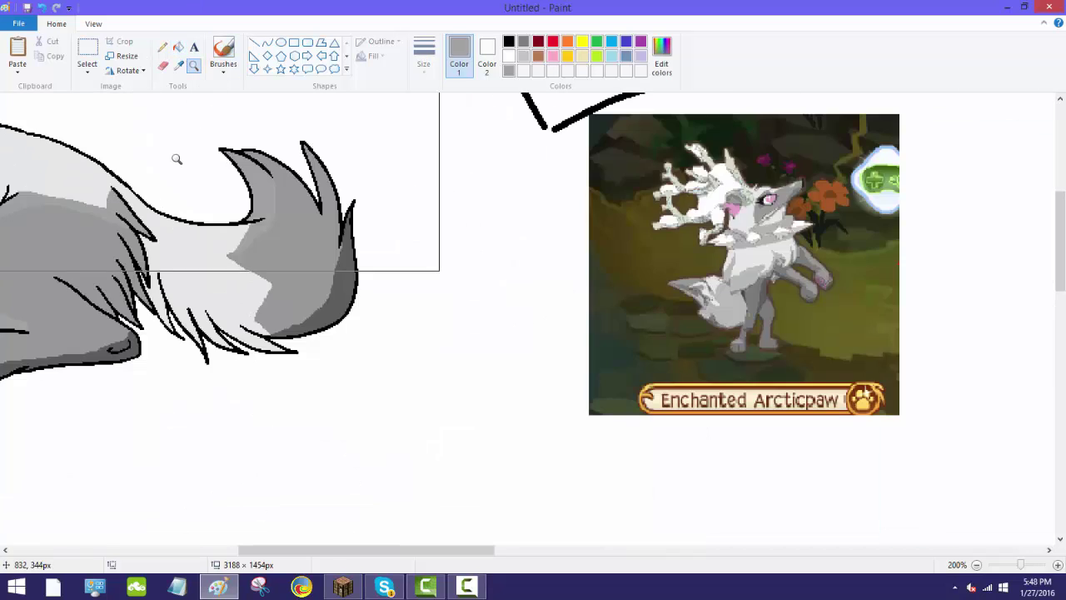
{"action": "right_click", "coordinate": [176, 161]}
{"action": "right_click", "coordinate": [169, 173]}
{"action": "scroll", "coordinate": [169, 180], "scroll_direction": "up", "scroll_amount": 1}
{"action": "left_click", "coordinate": [172, 186]}
{"action": "right_click", "coordinate": [205, 230]}
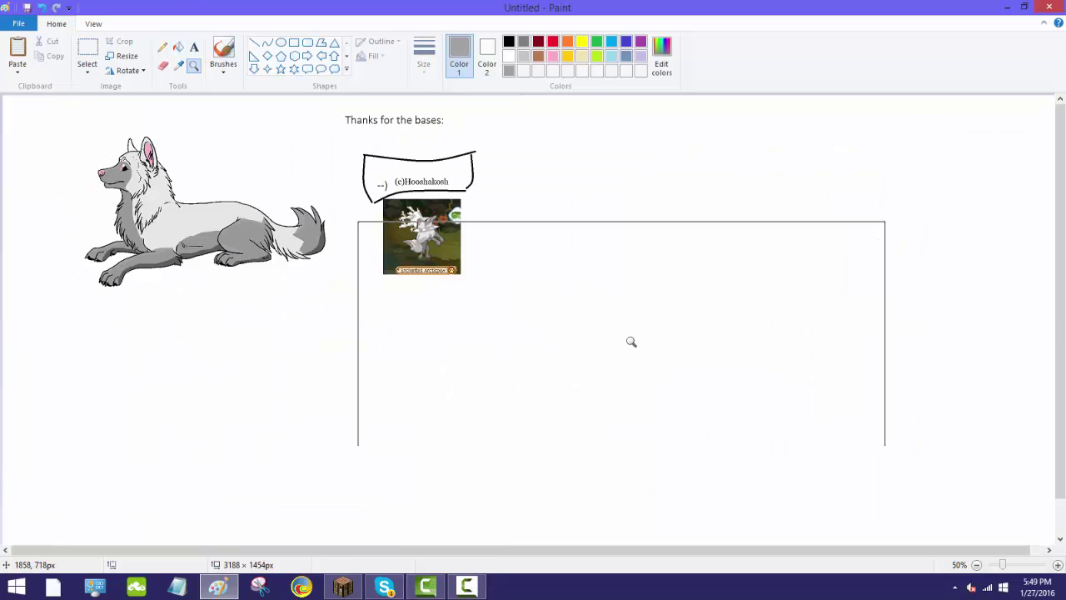
{"action": "left_click", "coordinate": [457, 233]}
{"action": "left_click", "coordinate": [532, 322]}
{"action": "left_click", "coordinate": [516, 359]}
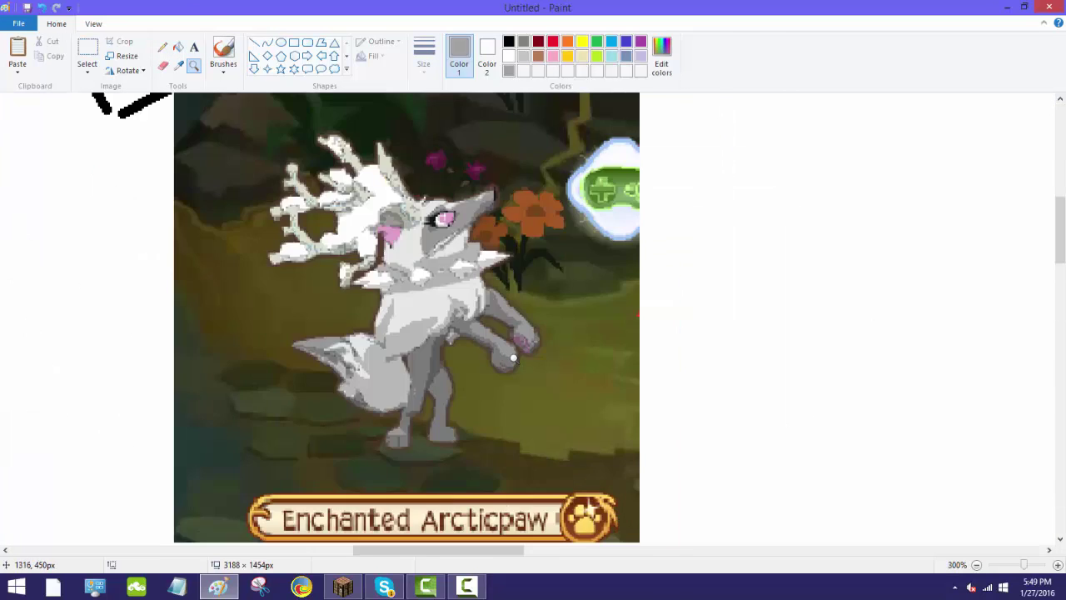
{"action": "scroll", "coordinate": [383, 295], "scroll_direction": "up", "scroll_amount": 1}
{"action": "left_click", "coordinate": [179, 66]}
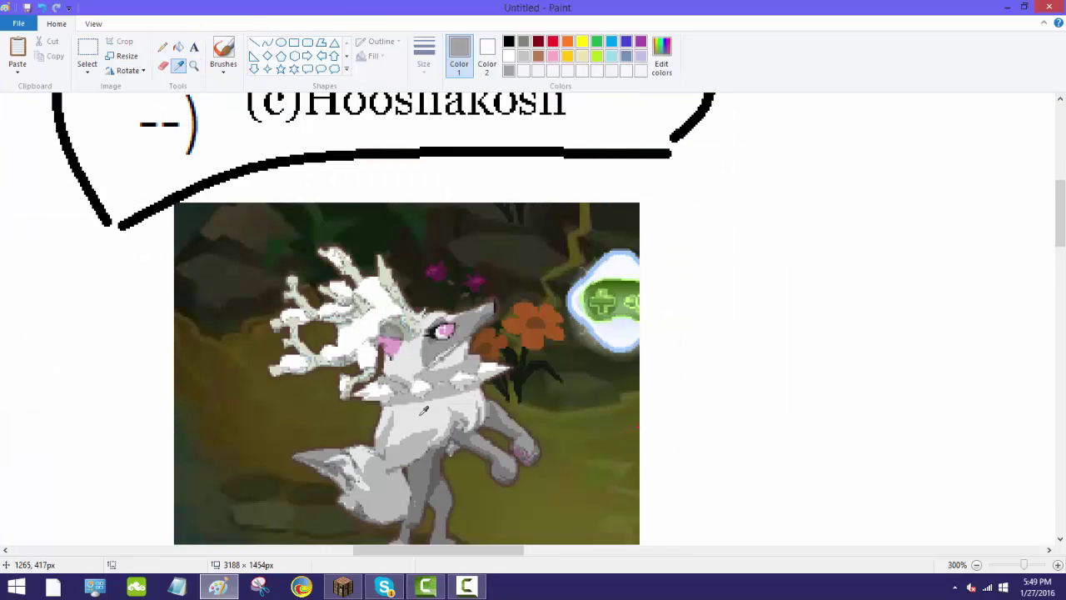
{"action": "left_click", "coordinate": [404, 448]}
{"action": "left_click_drag", "start_coordinate": [526, 551], "coordinate": [397, 546]}
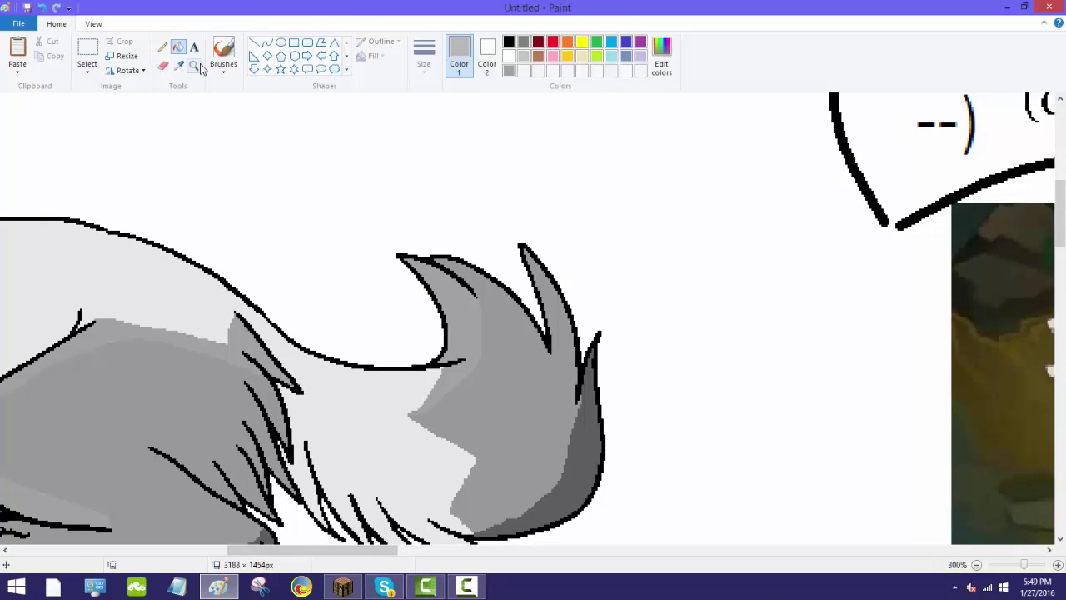
{"action": "left_click", "coordinate": [163, 47]}
{"action": "scroll", "coordinate": [333, 267], "scroll_direction": "down", "scroll_amount": 3}
{"action": "left_click_drag", "start_coordinate": [316, 350], "coordinate": [375, 372]}
{"action": "scroll", "coordinate": [356, 359], "scroll_direction": "down", "scroll_amount": 1}
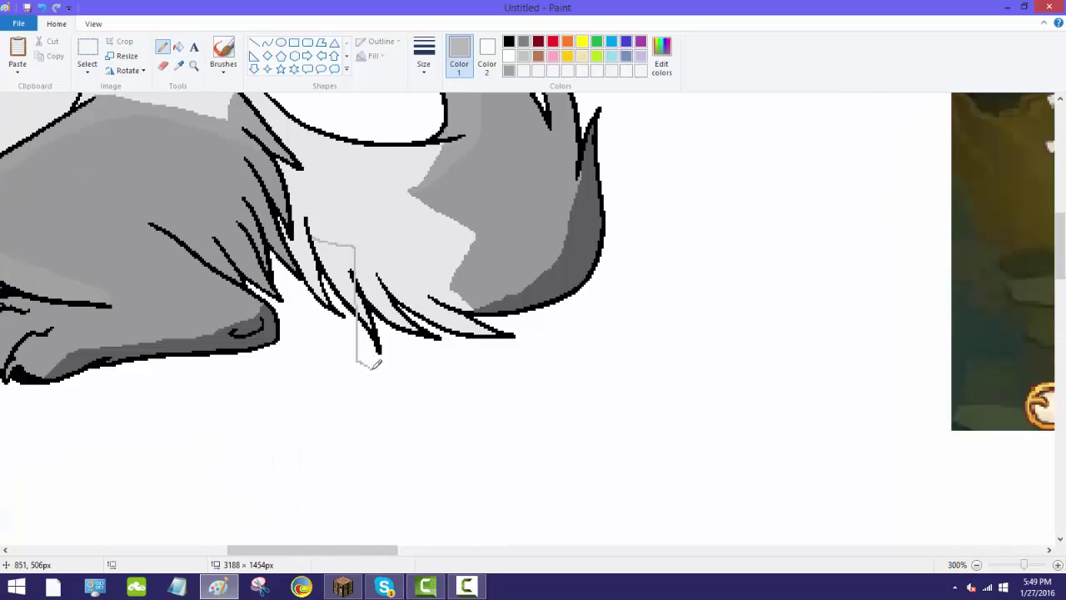
{"action": "left_click", "coordinate": [42, 8]}
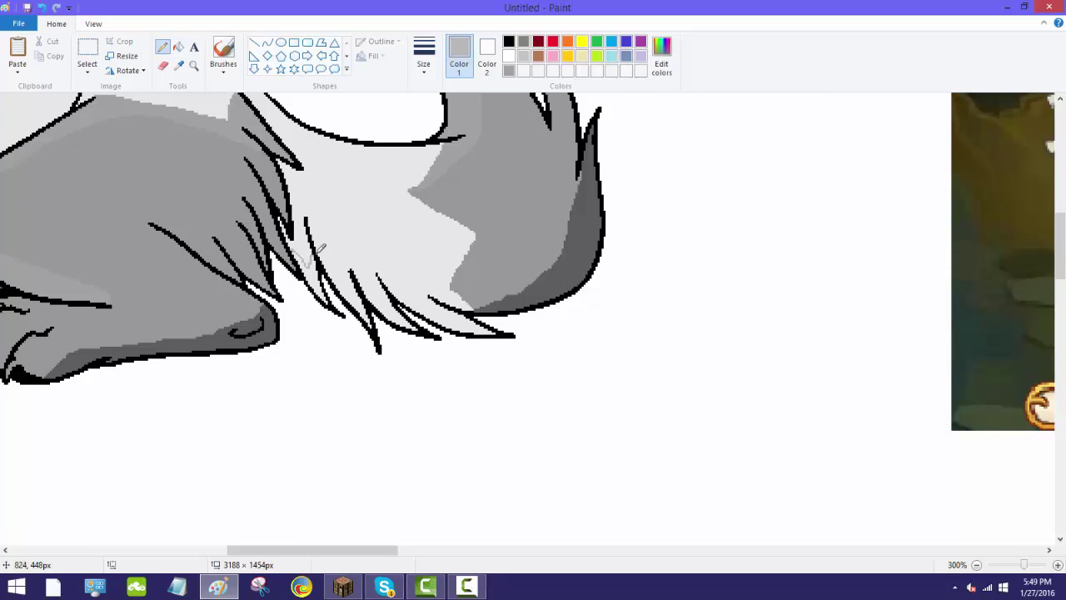
Draw a wavy line across the pale fur on the tail's underside and fill the tufts below with the sampled light grey
{"action": "mouse_move", "coordinate": [319, 249]}
{"action": "left_mouse_down"}
{"action": "mouse_move", "coordinate": [338, 268]}
{"action": "mouse_move", "coordinate": [380, 257]}
{"action": "mouse_move", "coordinate": [445, 265]}
{"action": "left_mouse_up"}
{"action": "left_click", "coordinate": [178, 47]}
{"action": "left_click", "coordinate": [423, 289]}
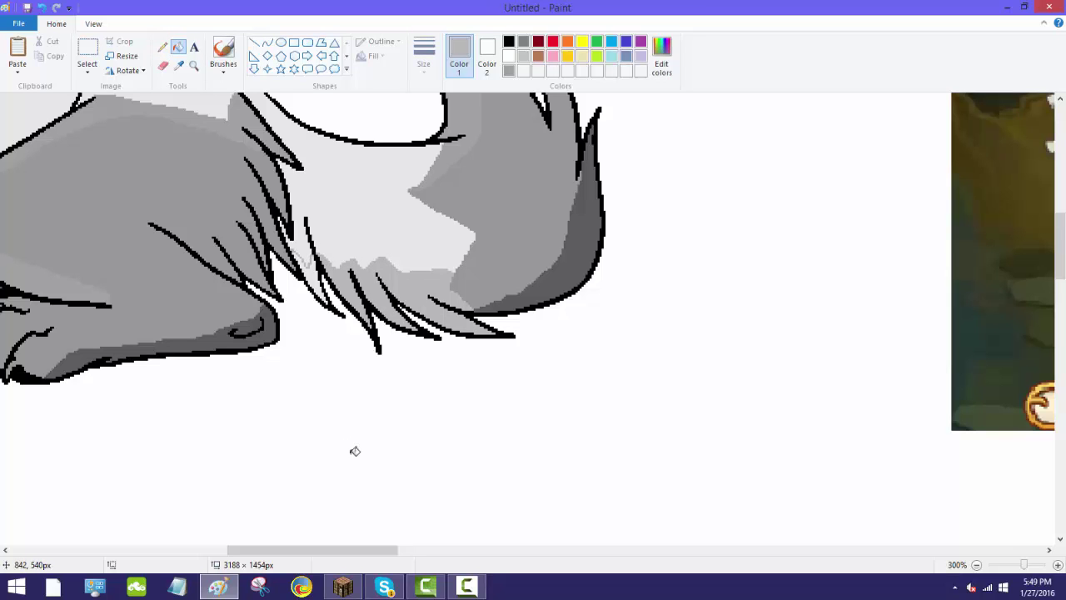
{"action": "left_click", "coordinate": [315, 273]}
Sample the pale grey of the wolf's body and lighten it to a near-white custom colour
{"action": "left_click_drag", "start_coordinate": [341, 551], "coordinate": [148, 552]}
{"action": "scroll", "coordinate": [449, 369], "scroll_direction": "up", "scroll_amount": 3}
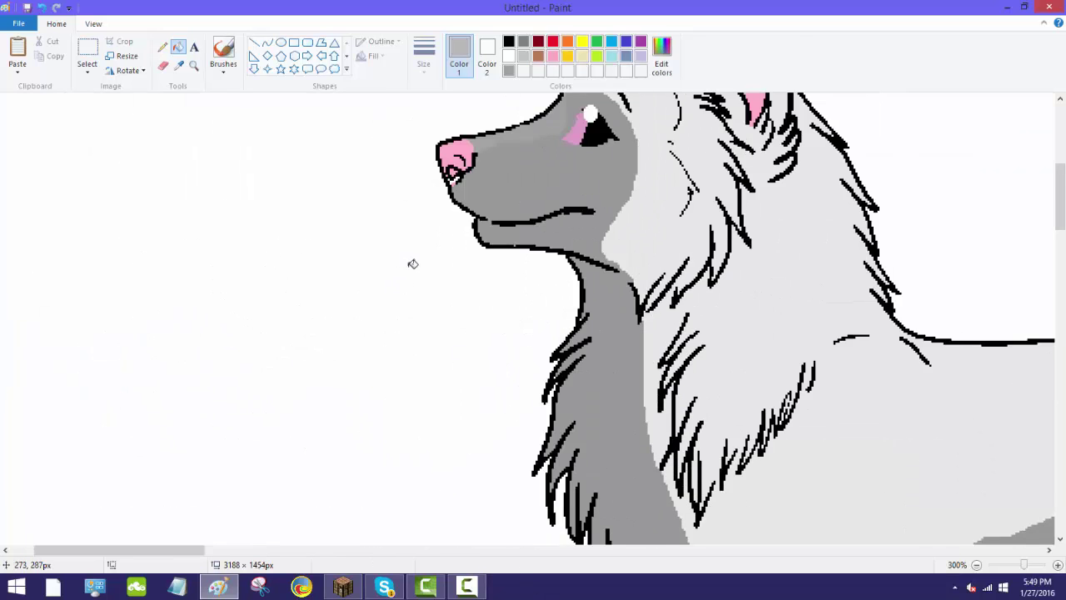
{"action": "scroll", "coordinate": [412, 264], "scroll_direction": "down", "scroll_amount": 3}
{"action": "left_click", "coordinate": [160, 47]}
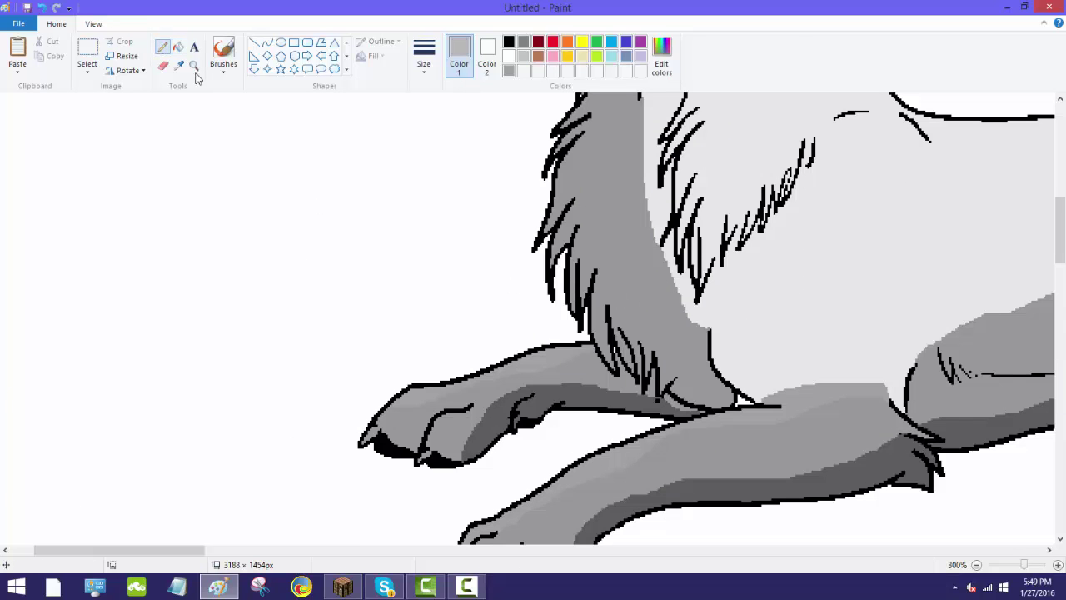
{"action": "left_click_drag", "start_coordinate": [175, 550], "coordinate": [227, 551]}
{"action": "left_click", "coordinate": [178, 65]}
{"action": "left_click", "coordinate": [503, 229]}
{"action": "left_click", "coordinate": [661, 58]}
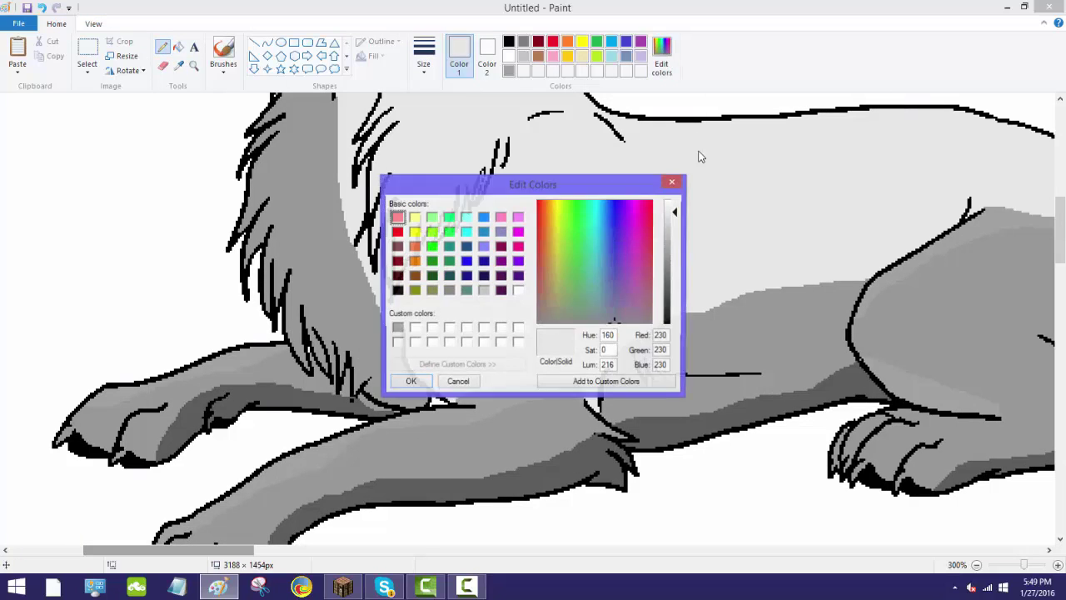
{"action": "left_click_drag", "start_coordinate": [677, 215], "coordinate": [675, 201]}
{"action": "left_click", "coordinate": [409, 383]}
Draw a near-white line along the top of the wolf's head and fill the strip above it
{"action": "scroll", "coordinate": [594, 310], "scroll_direction": "up", "scroll_amount": 3}
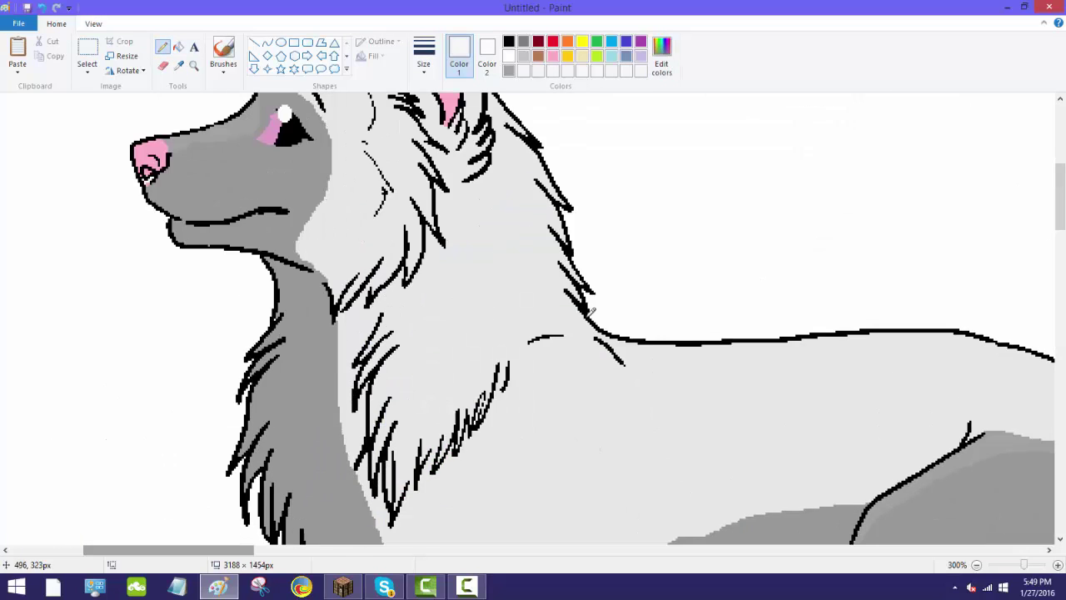
{"action": "scroll", "coordinate": [352, 255], "scroll_direction": "up", "scroll_amount": 1}
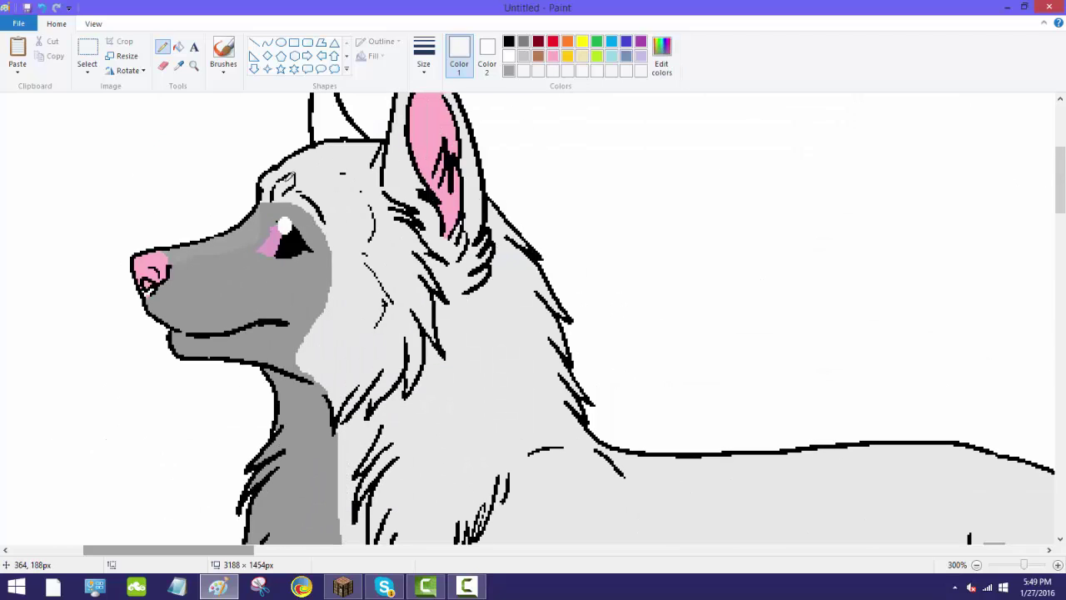
{"action": "left_click_drag", "start_coordinate": [268, 178], "coordinate": [351, 150]}
{"action": "left_click", "coordinate": [179, 47]}
{"action": "scroll", "coordinate": [340, 148], "scroll_direction": "up", "scroll_amount": 2}
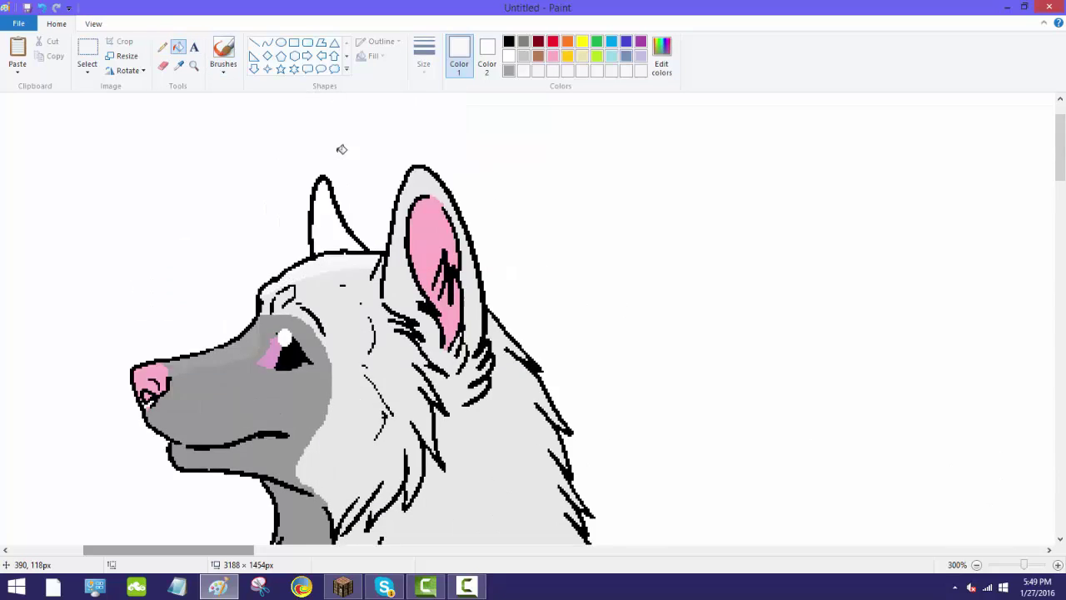
Outline a highlight around the pink inside of the near ear and fill the ear's outer rim with near-white
{"action": "left_click", "coordinate": [162, 48]}
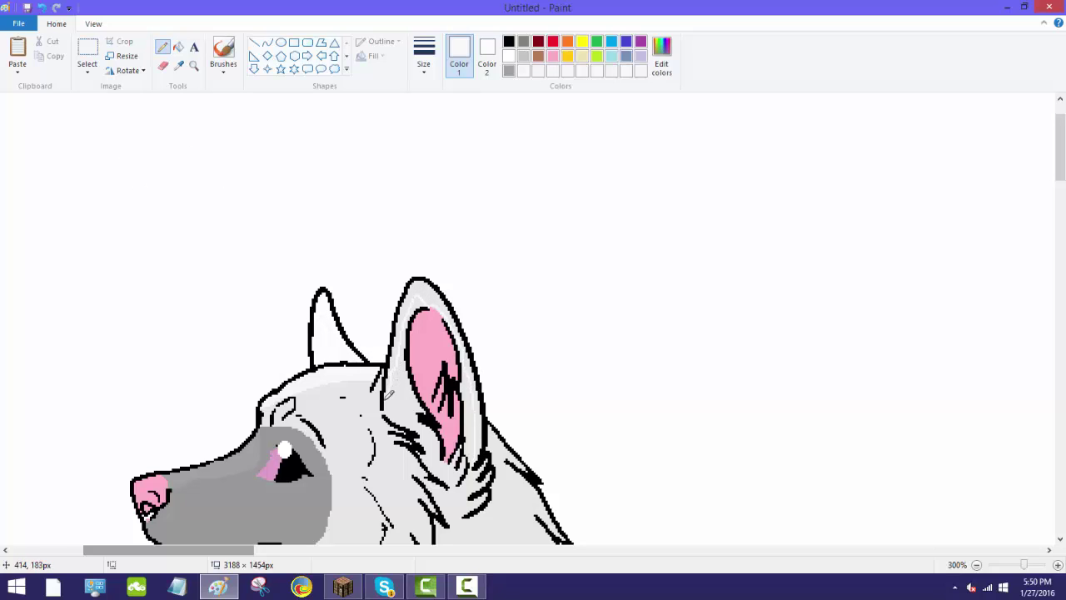
{"action": "left_click", "coordinate": [178, 47]}
{"action": "left_click", "coordinate": [419, 286]}
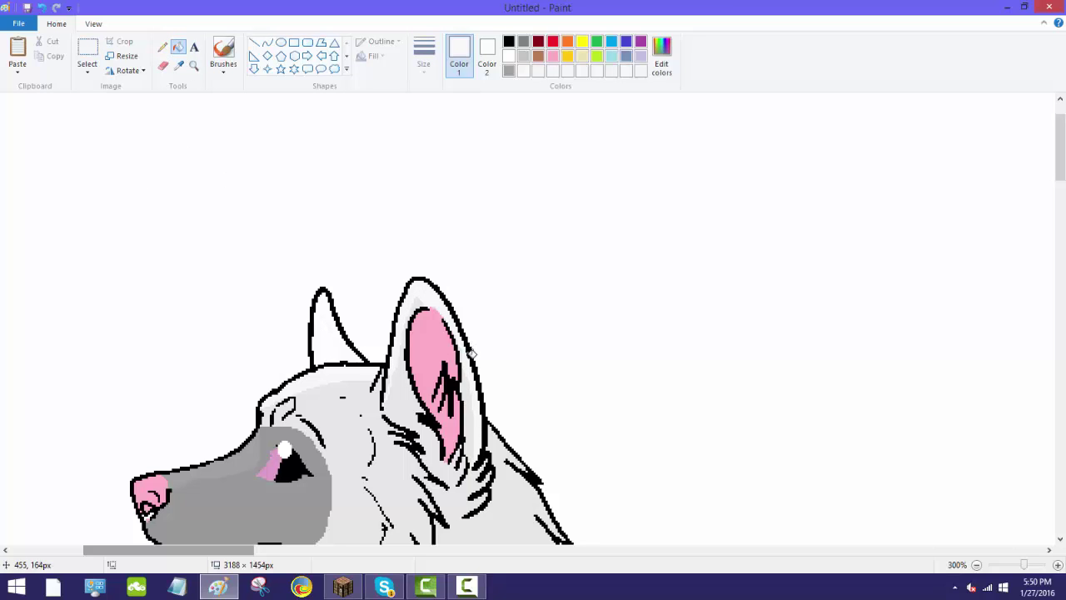
{"action": "scroll", "coordinate": [467, 360], "scroll_direction": "down", "scroll_amount": 3}
{"action": "scroll", "coordinate": [455, 364], "scroll_direction": "down", "scroll_amount": 6}
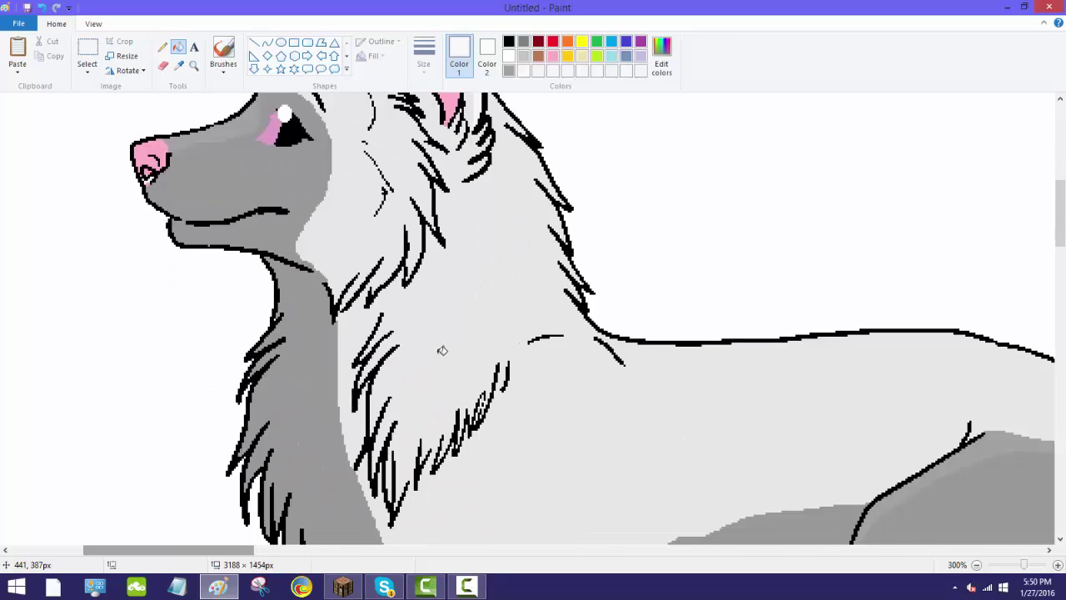
Draw a near-white line down the back of the neck and along the back to the tail, and fill the strip above it
{"action": "left_click", "coordinate": [162, 47]}
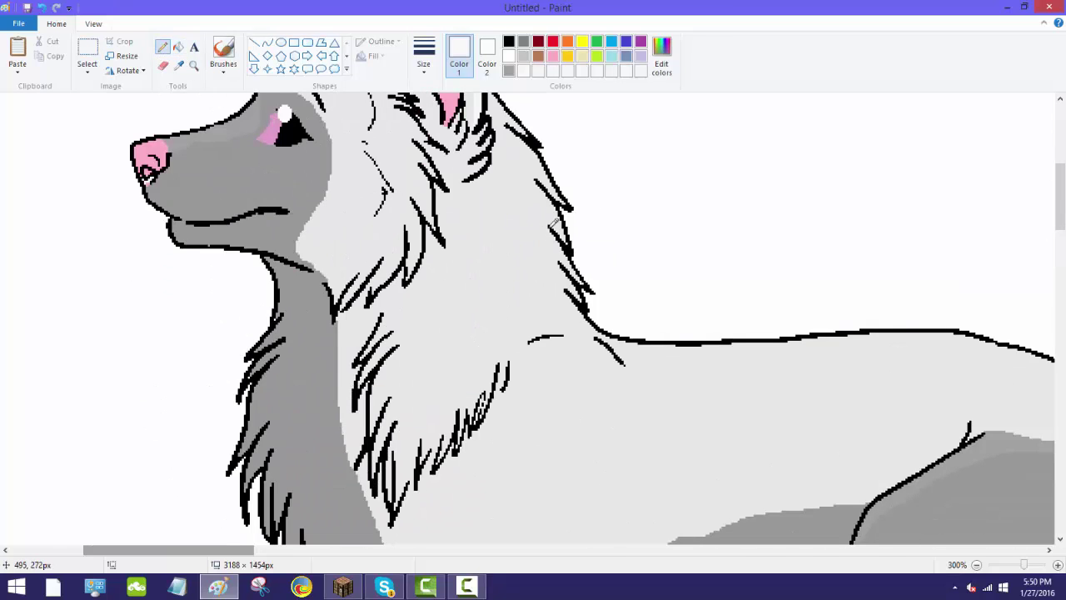
{"action": "scroll", "coordinate": [552, 223], "scroll_direction": "up", "scroll_amount": 3}
{"action": "mouse_move", "coordinate": [503, 220]}
{"action": "left_mouse_down"}
{"action": "mouse_move", "coordinate": [528, 400]}
{"action": "mouse_move", "coordinate": [594, 498]}
{"action": "mouse_move", "coordinate": [717, 515]}
{"action": "mouse_move", "coordinate": [841, 478]}
{"action": "mouse_move", "coordinate": [967, 474]}
{"action": "left_mouse_up"}
{"action": "scroll", "coordinate": [968, 472], "scroll_direction": "down", "scroll_amount": 1}
{"action": "left_click_drag", "start_coordinate": [248, 551], "coordinate": [333, 550]}
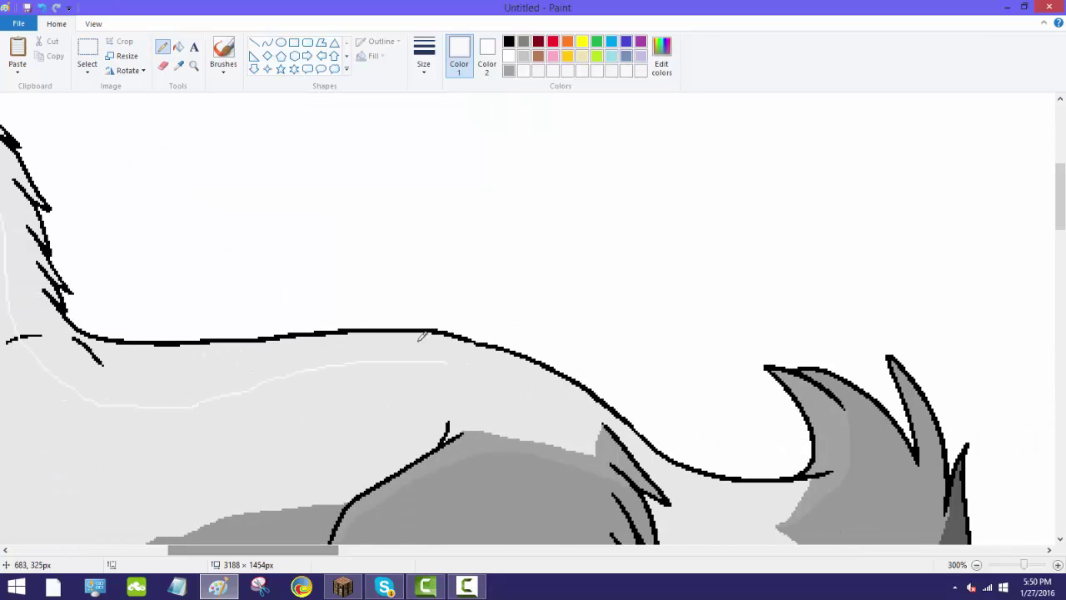
{"action": "mouse_move", "coordinate": [448, 363]}
{"action": "left_mouse_down"}
{"action": "mouse_move", "coordinate": [510, 399]}
{"action": "mouse_move", "coordinate": [569, 402]}
{"action": "left_mouse_up"}
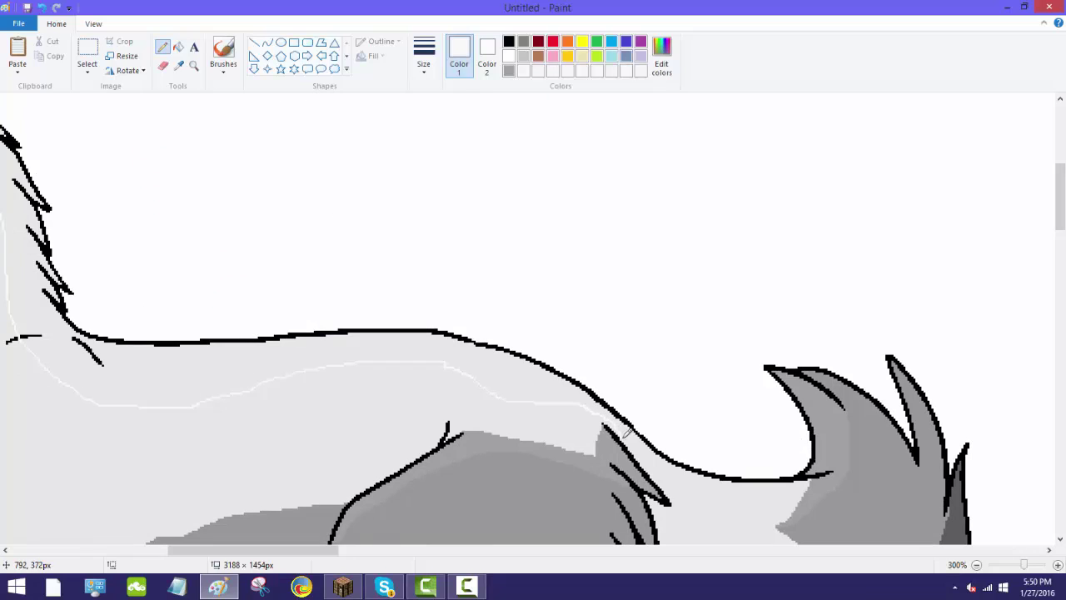
{"action": "mouse_move", "coordinate": [626, 432]}
{"action": "left_mouse_down"}
{"action": "mouse_move", "coordinate": [694, 491]}
{"action": "mouse_move", "coordinate": [789, 487]}
{"action": "left_mouse_up"}
{"action": "left_click", "coordinate": [179, 46]}
{"action": "left_click", "coordinate": [475, 355]}
{"action": "scroll", "coordinate": [616, 423], "scroll_direction": "down", "scroll_amount": 3}
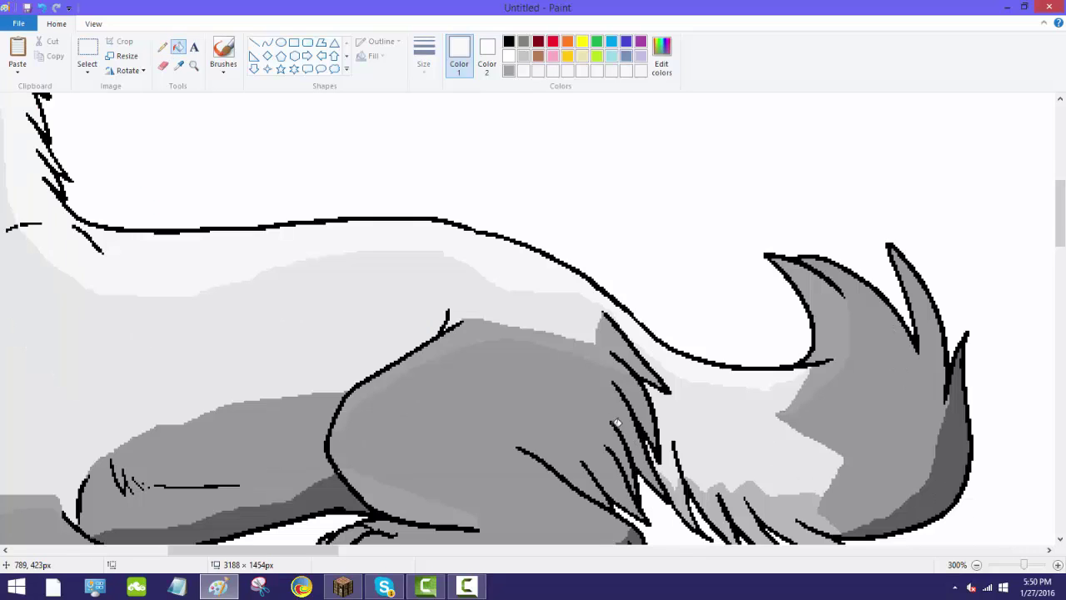
Examine the whole shaded wolf beside the reference picture and look closely at its front legs
{"action": "left_click_drag", "start_coordinate": [325, 551], "coordinate": [280, 543]}
{"action": "scroll", "coordinate": [200, 358], "scroll_direction": "up", "scroll_amount": 2}
{"action": "left_click", "coordinate": [193, 67]}
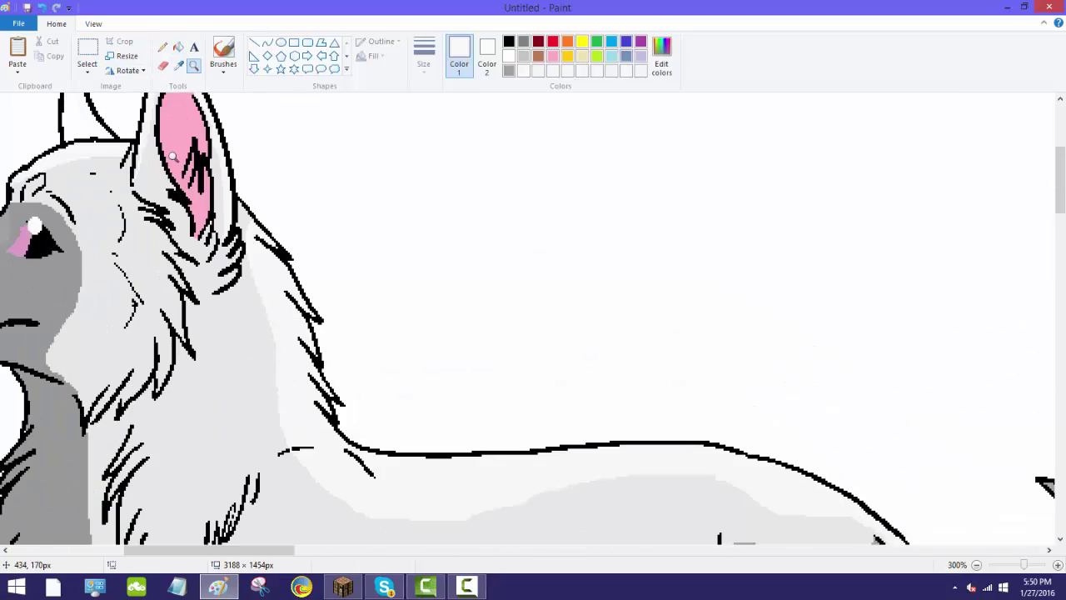
{"action": "right_click", "coordinate": [173, 157]}
{"action": "right_click", "coordinate": [173, 157]}
{"action": "right_click", "coordinate": [173, 156]}
{"action": "right_click", "coordinate": [172, 157]}
{"action": "left_click", "coordinate": [172, 157]}
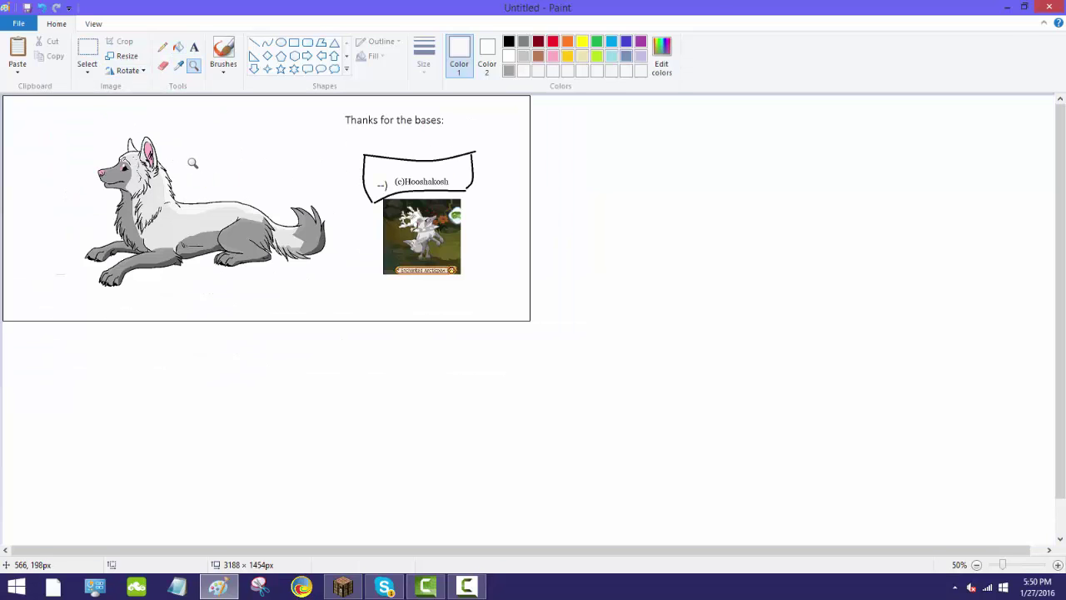
{"action": "scroll", "coordinate": [231, 259], "scroll_direction": "up", "scroll_amount": 1}
{"action": "scroll", "coordinate": [325, 313], "scroll_direction": "up", "scroll_amount": 2}
{"action": "scroll", "coordinate": [325, 313], "scroll_direction": "down", "scroll_amount": 3}
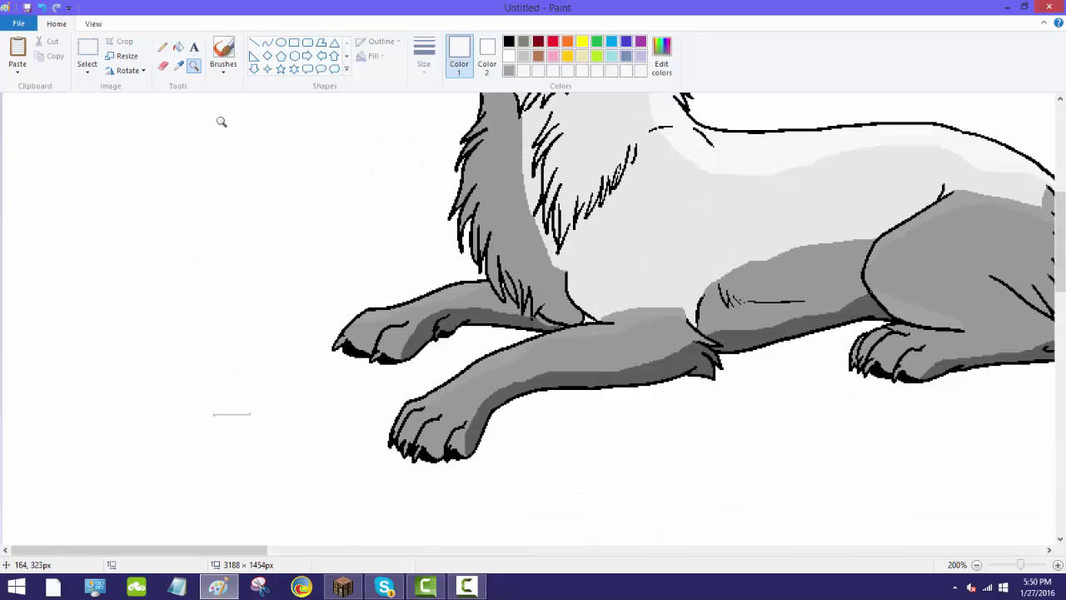
Sample the dark grey shadow colour from the far front leg, draw a line along the wolf's lower jaw and fill the strip beneath it
{"action": "left_click", "coordinate": [178, 65]}
{"action": "left_click", "coordinate": [444, 329]}
{"action": "scroll", "coordinate": [444, 329], "scroll_direction": "up", "scroll_amount": 3}
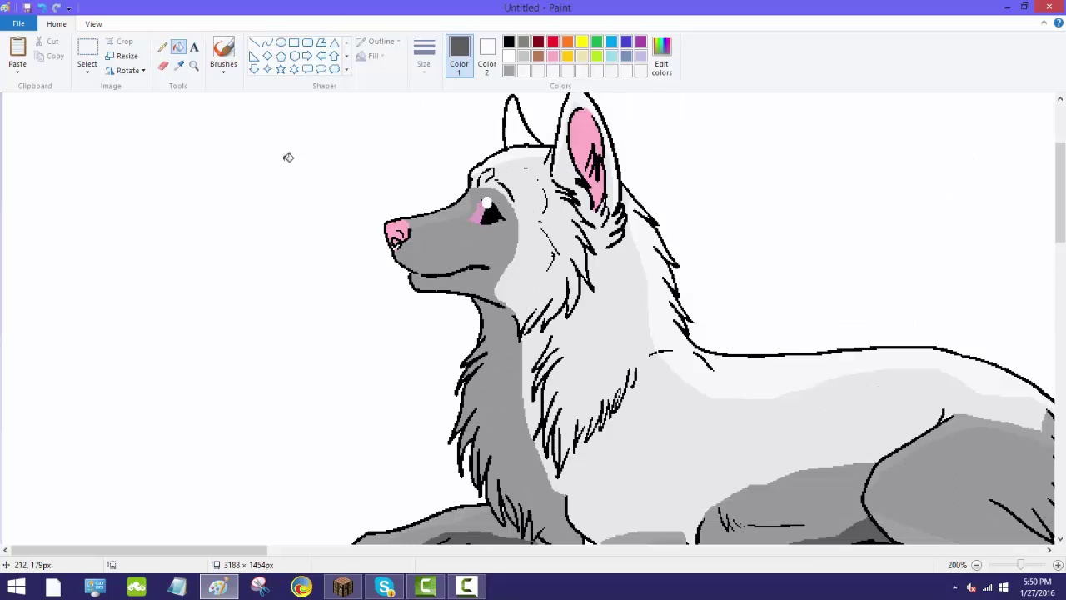
{"action": "scroll", "coordinate": [324, 210], "scroll_direction": "down", "scroll_amount": 2}
{"action": "scroll", "coordinate": [316, 206], "scroll_direction": "up", "scroll_amount": 2}
{"action": "left_click", "coordinate": [163, 47]}
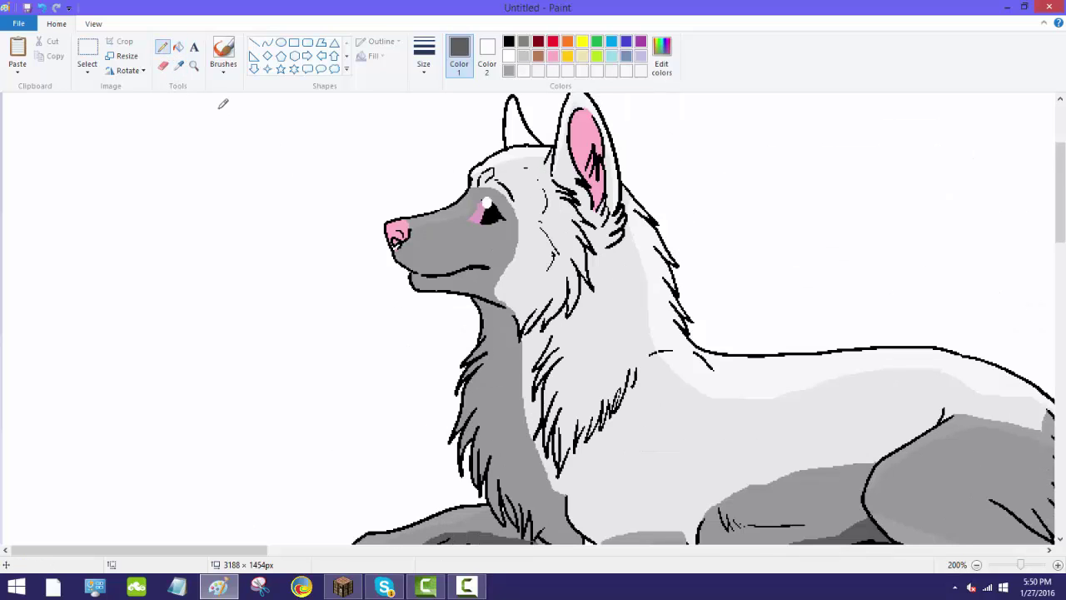
{"action": "left_click_drag", "start_coordinate": [429, 276], "coordinate": [500, 290]}
{"action": "left_click", "coordinate": [178, 47]}
{"action": "left_click", "coordinate": [472, 284]}
Sample the lighter grey from the far front paw, draw a line down the throat and chest fur, and fill the strip in front of it
{"action": "scroll", "coordinate": [469, 289], "scroll_direction": "down", "scroll_amount": 3}
{"action": "left_click", "coordinate": [178, 64]}
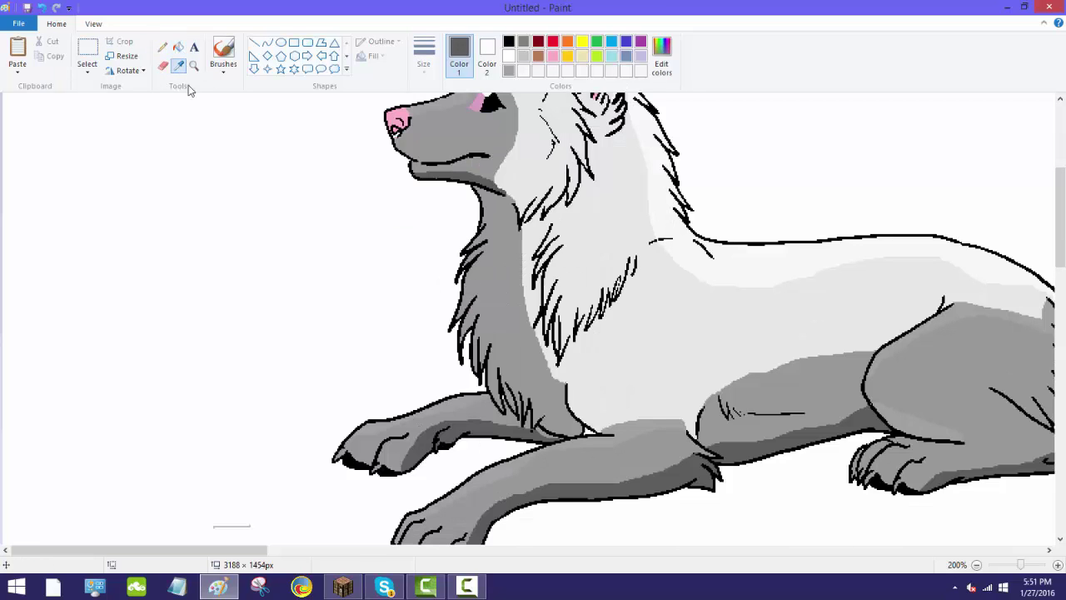
{"action": "left_click", "coordinate": [385, 422]}
{"action": "left_click", "coordinate": [162, 47]}
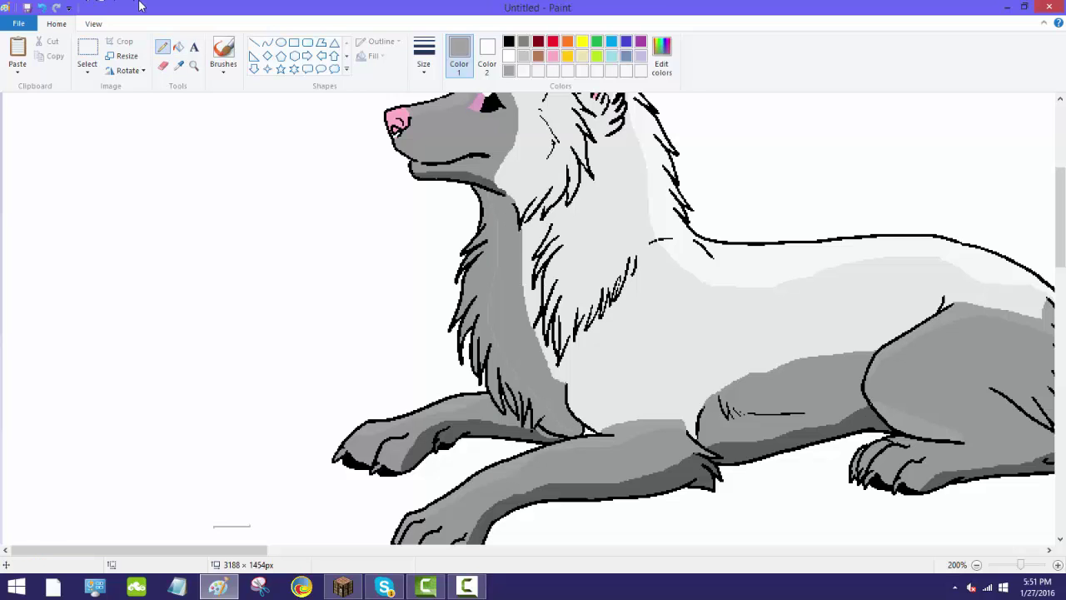
{"action": "left_click", "coordinate": [178, 48]}
{"action": "left_click", "coordinate": [483, 269]}
{"action": "scroll", "coordinate": [483, 269], "scroll_direction": "up", "scroll_amount": 3}
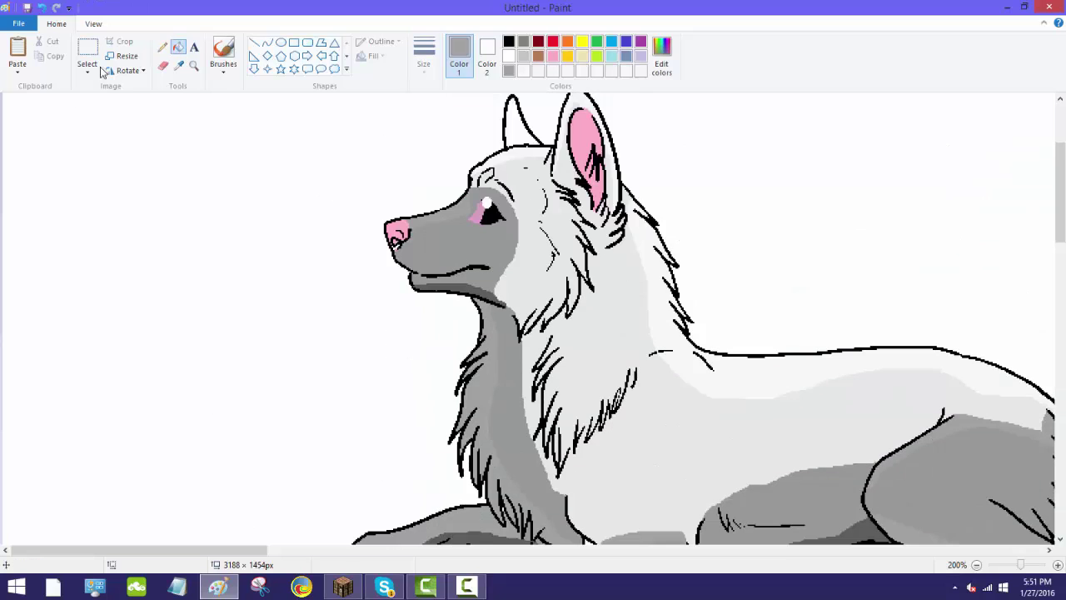
{"action": "left_click", "coordinate": [194, 65]}
{"action": "right_click", "coordinate": [192, 192]}
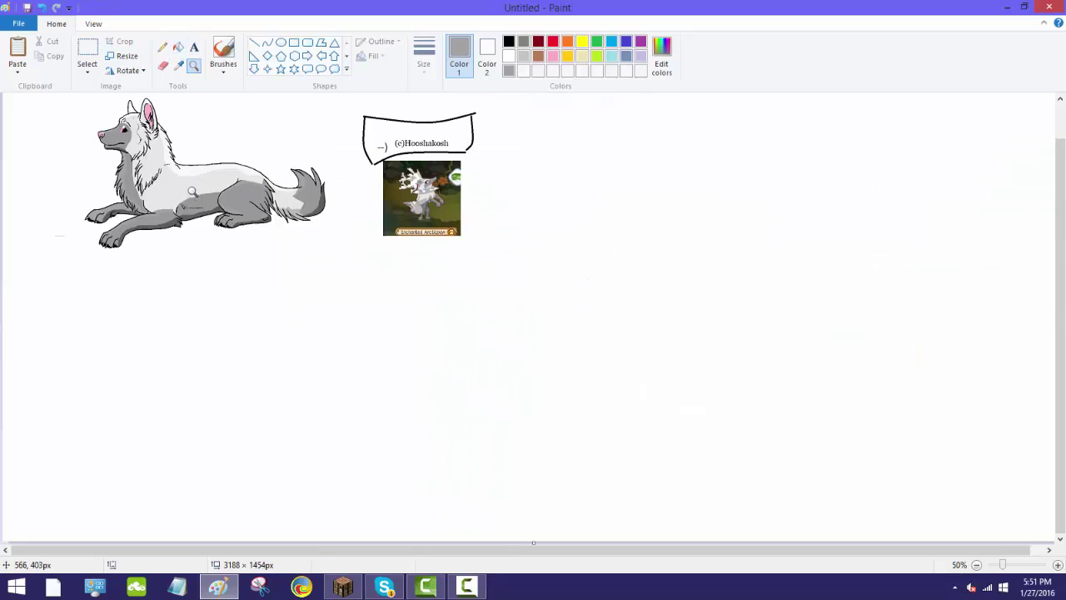
{"action": "left_click", "coordinate": [191, 192]}
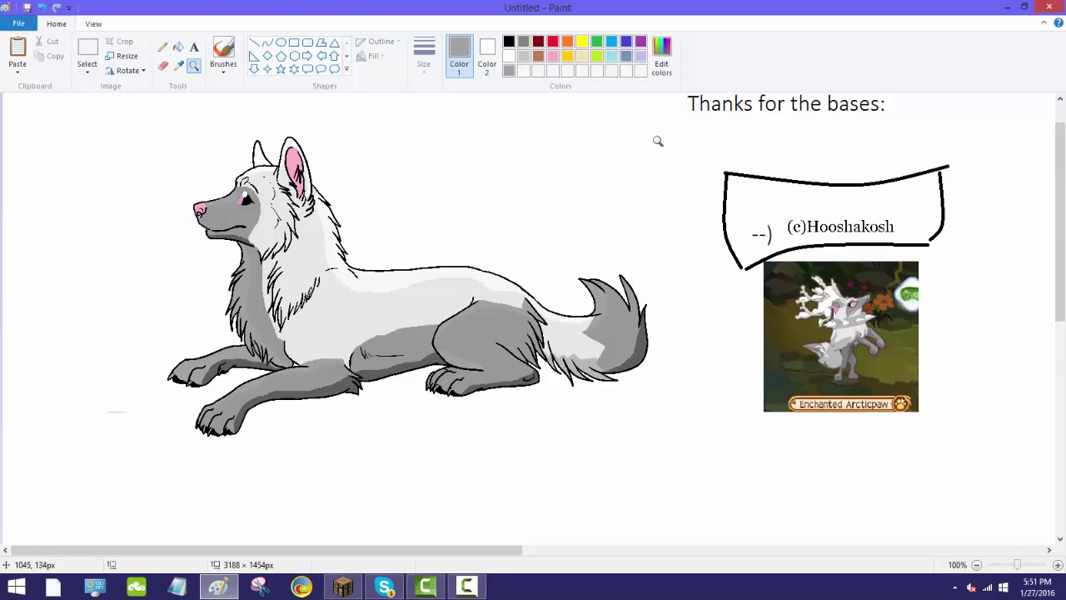
{"action": "left_click", "coordinate": [266, 42]}
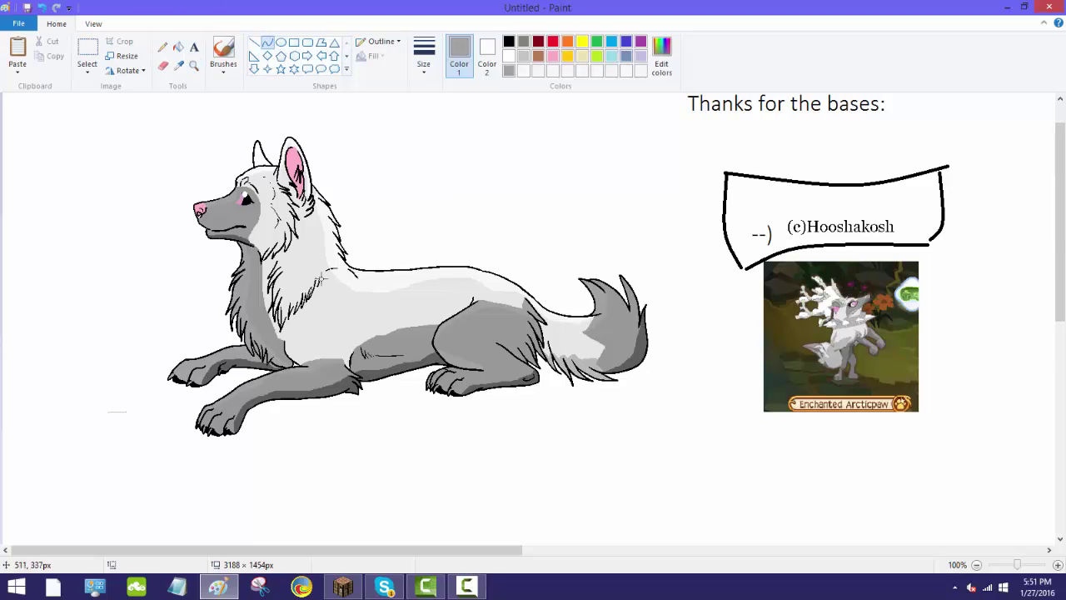
{"action": "left_click", "coordinate": [193, 48]}
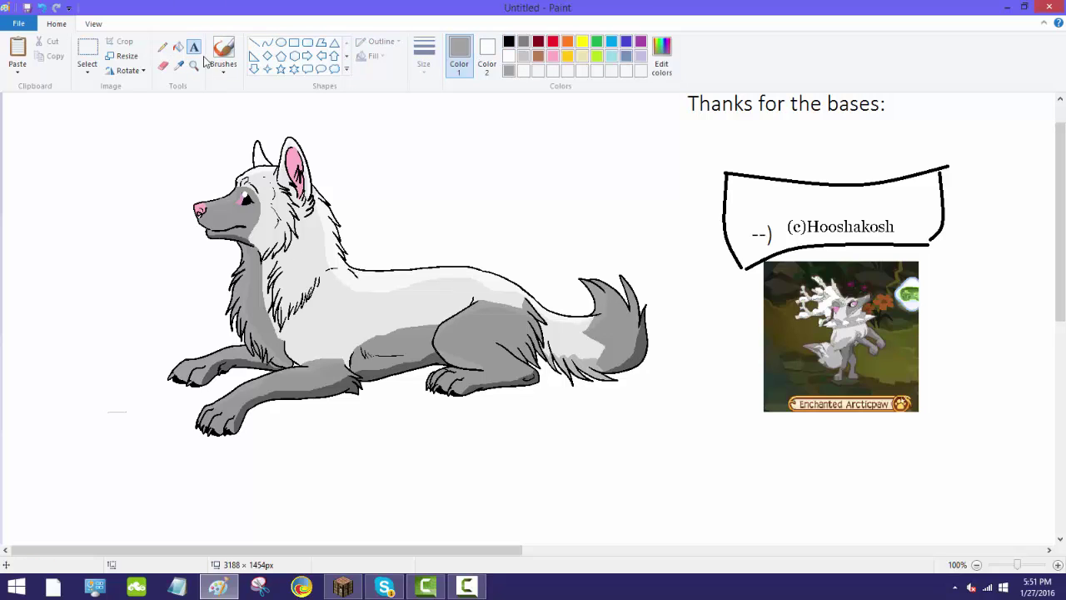
{"action": "left_click", "coordinate": [162, 47]}
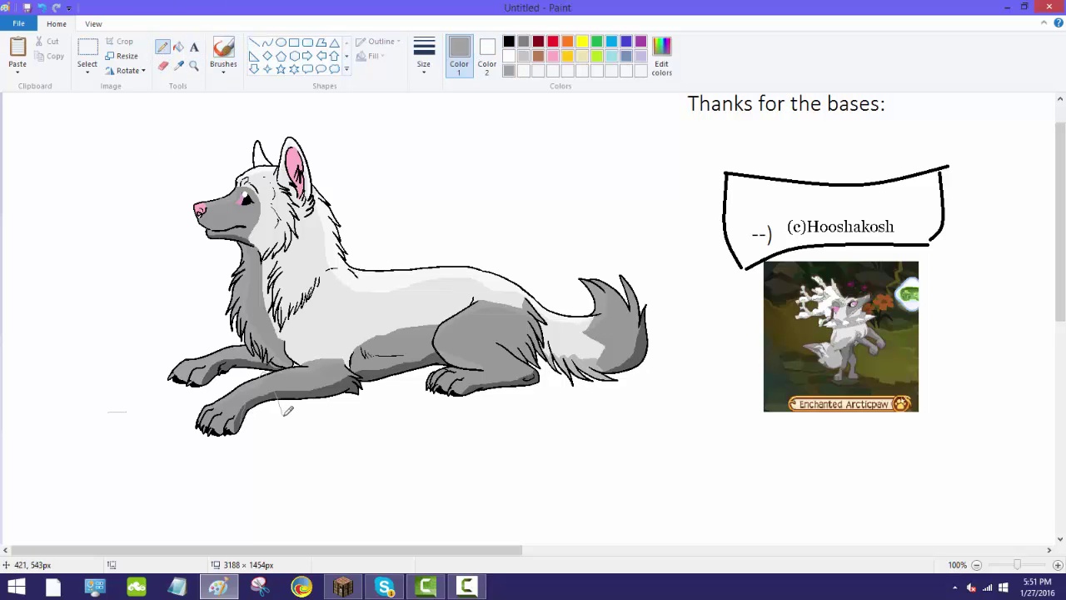
{"action": "left_click", "coordinate": [509, 41]}
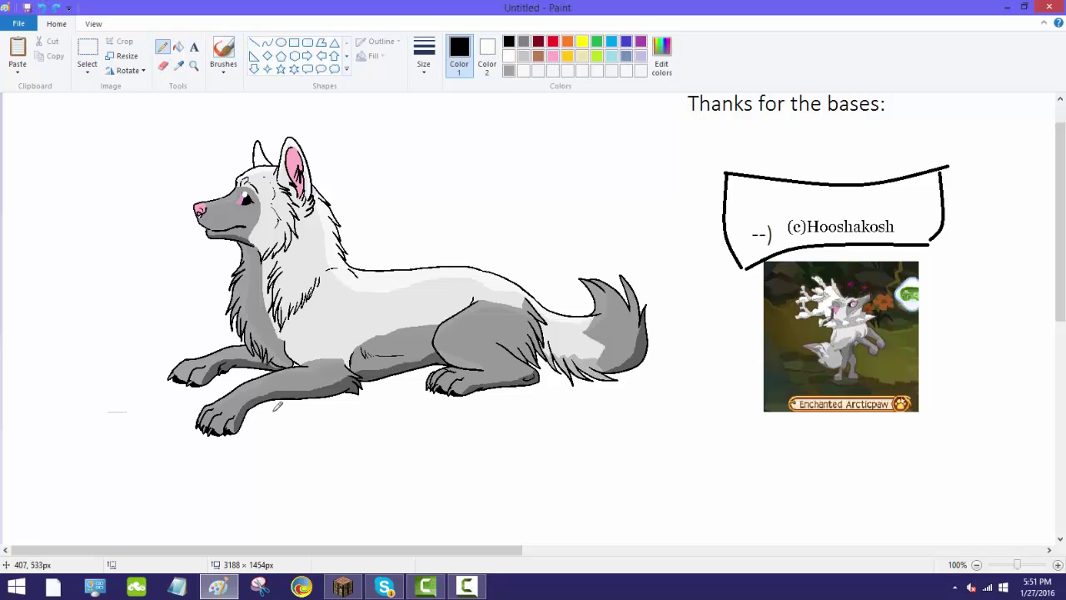
{"action": "left_click_drag", "start_coordinate": [275, 408], "coordinate": [293, 385]}
{"action": "left_click_drag", "start_coordinate": [304, 278], "coordinate": [318, 273]}
{"action": "left_click", "coordinate": [41, 13]}
Try handwriting "THANK YOU" with the black pencil in the empty space above the wolf's tail
{"action": "left_click_drag", "start_coordinate": [542, 149], "coordinate": [577, 133]}
{"action": "mouse_move", "coordinate": [572, 139]}
{"action": "left_mouse_down"}
{"action": "mouse_move", "coordinate": [597, 148]}
{"action": "mouse_move", "coordinate": [613, 149]}
{"action": "mouse_move", "coordinate": [616, 133]}
{"action": "mouse_move", "coordinate": [618, 150]}
{"action": "mouse_move", "coordinate": [639, 132]}
{"action": "mouse_move", "coordinate": [666, 158]}
{"action": "left_mouse_up"}
{"action": "left_click_drag", "start_coordinate": [681, 138], "coordinate": [682, 155]}
{"action": "left_click_drag", "start_coordinate": [582, 182], "coordinate": [600, 200]}
{"action": "left_click_drag", "start_coordinate": [612, 185], "coordinate": [601, 216]}
{"action": "mouse_move", "coordinate": [621, 200]}
{"action": "left_mouse_down"}
{"action": "mouse_move", "coordinate": [625, 212]}
{"action": "mouse_move", "coordinate": [630, 198]}
{"action": "left_mouse_up"}
{"action": "left_click_drag", "start_coordinate": [643, 196], "coordinate": [651, 197]}
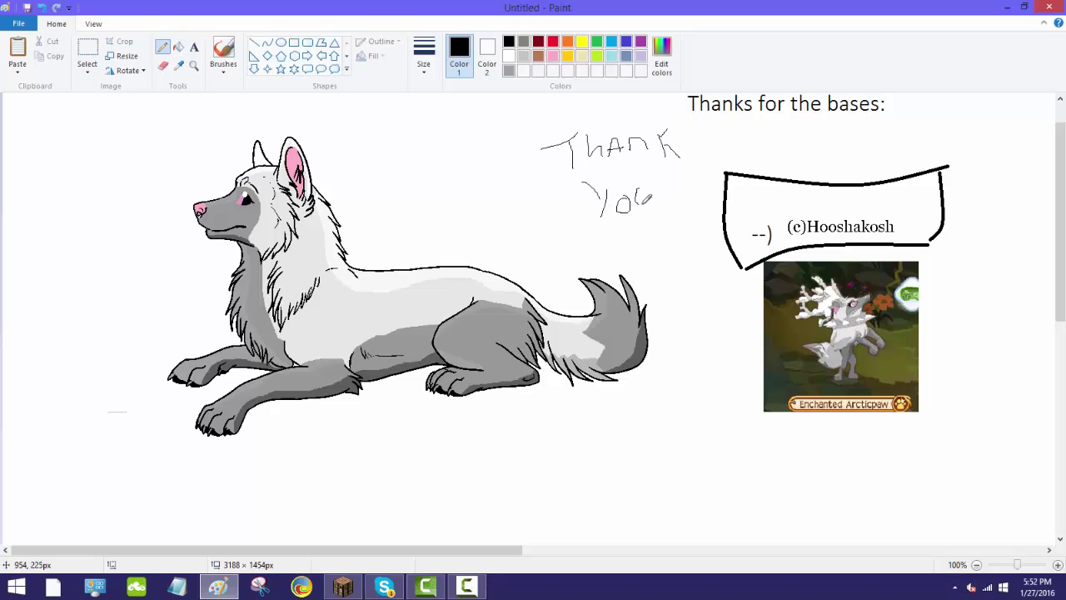
{"action": "left_click", "coordinate": [44, 8]}
{"action": "left_click", "coordinate": [44, 9]}
{"action": "left_click", "coordinate": [44, 9]}
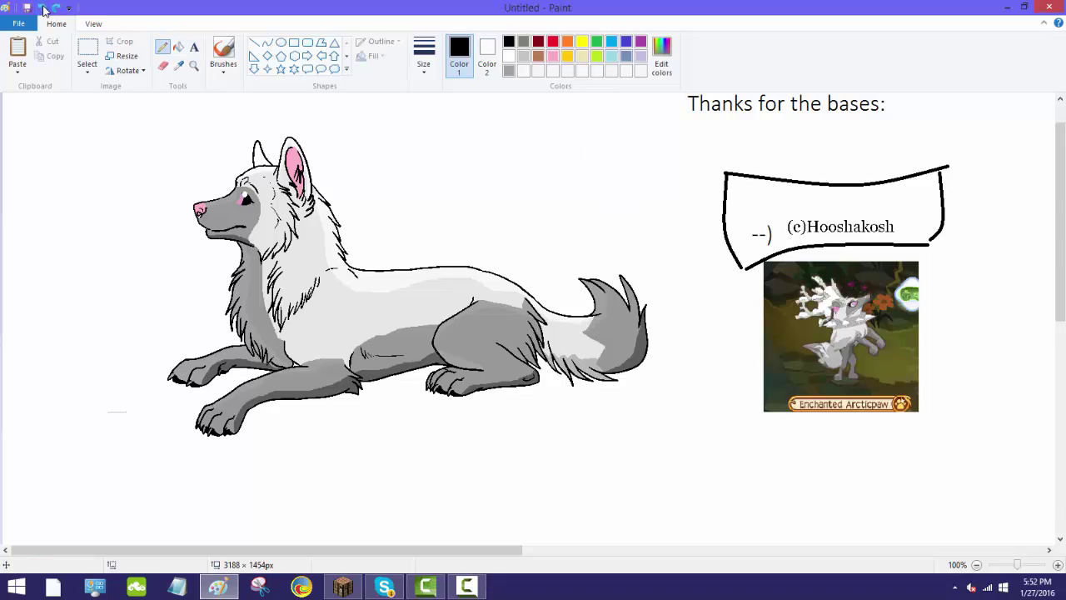
Try underlining "Thanks" in the heading and drawing a pencil arrow from it to the credit name in the box
{"action": "scroll", "coordinate": [878, 200], "scroll_direction": "up", "scroll_amount": 1}
{"action": "mouse_move", "coordinate": [680, 165]}
{"action": "left_mouse_down"}
{"action": "mouse_move", "coordinate": [761, 164]}
{"action": "mouse_move", "coordinate": [738, 167]}
{"action": "mouse_move", "coordinate": [756, 228]}
{"action": "mouse_move", "coordinate": [798, 243]}
{"action": "left_mouse_up"}
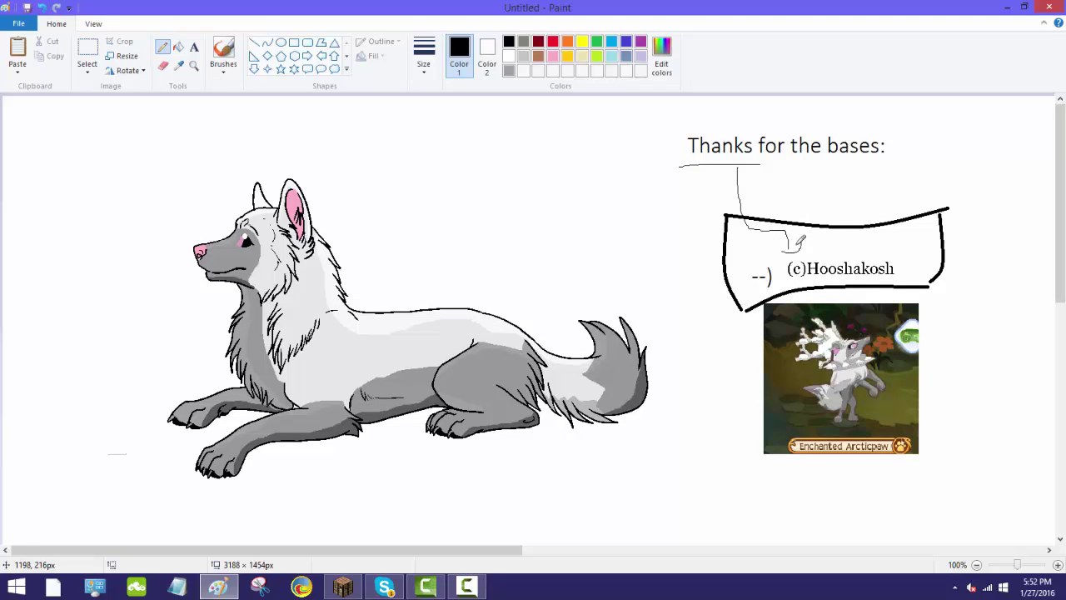
{"action": "mouse_move", "coordinate": [812, 283]}
{"action": "left_mouse_down"}
{"action": "mouse_move", "coordinate": [897, 282]}
{"action": "mouse_move", "coordinate": [895, 291]}
{"action": "left_mouse_up"}
{"action": "left_click", "coordinate": [41, 7]}
{"action": "left_click", "coordinate": [41, 6]}
{"action": "left_click", "coordinate": [42, 7]}
{"action": "left_click", "coordinate": [42, 7]}
{"action": "left_click", "coordinate": [42, 7]}
Try cropping the picture to a free-form selection around the credit box and the reference picture
{"action": "left_click", "coordinate": [87, 72]}
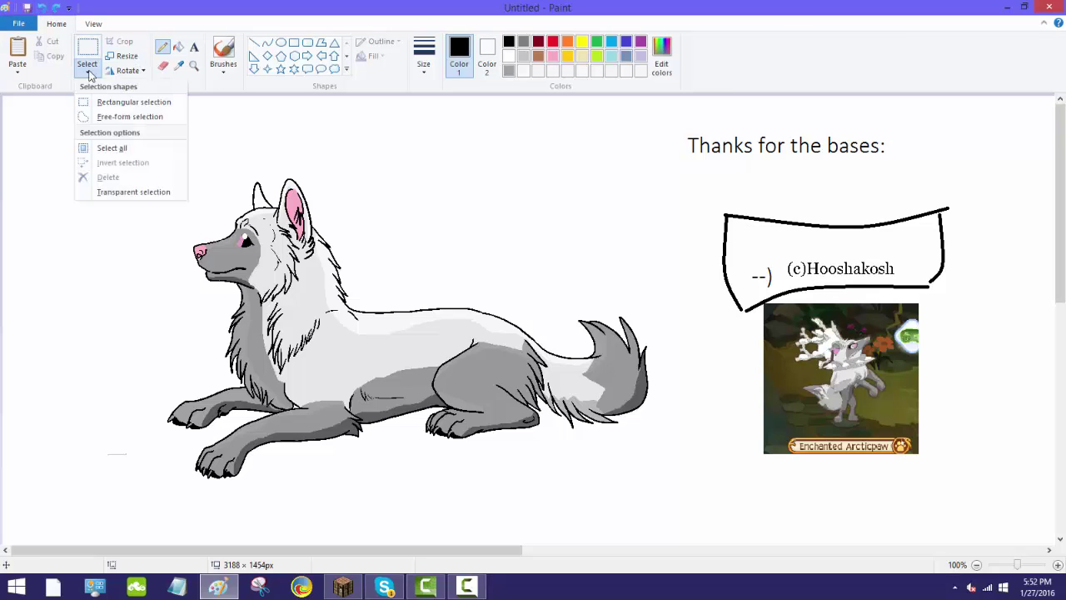
{"action": "left_click", "coordinate": [98, 116]}
{"action": "mouse_move", "coordinate": [644, 123]}
{"action": "left_mouse_down"}
{"action": "mouse_move", "coordinate": [716, 416]}
{"action": "mouse_move", "coordinate": [944, 474]}
{"action": "mouse_move", "coordinate": [994, 176]}
{"action": "mouse_move", "coordinate": [798, 68]}
{"action": "mouse_move", "coordinate": [653, 100]}
{"action": "mouse_move", "coordinate": [644, 125]}
{"action": "left_mouse_up"}
{"action": "mouse_move", "coordinate": [748, 458]}
{"action": "left_mouse_down"}
{"action": "mouse_move", "coordinate": [743, 228]}
{"action": "mouse_move", "coordinate": [807, 176]}
{"action": "mouse_move", "coordinate": [972, 216]}
{"action": "mouse_move", "coordinate": [908, 513]}
{"action": "mouse_move", "coordinate": [765, 500]}
{"action": "left_mouse_up"}
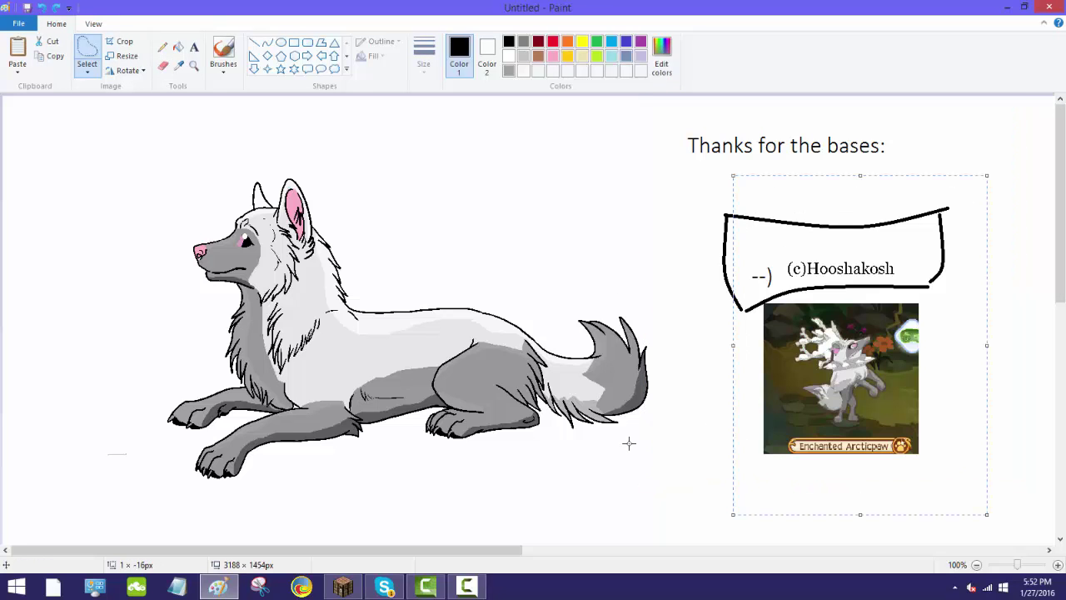
{"action": "left_click", "coordinate": [122, 42]}
{"action": "left_click", "coordinate": [46, 10]}
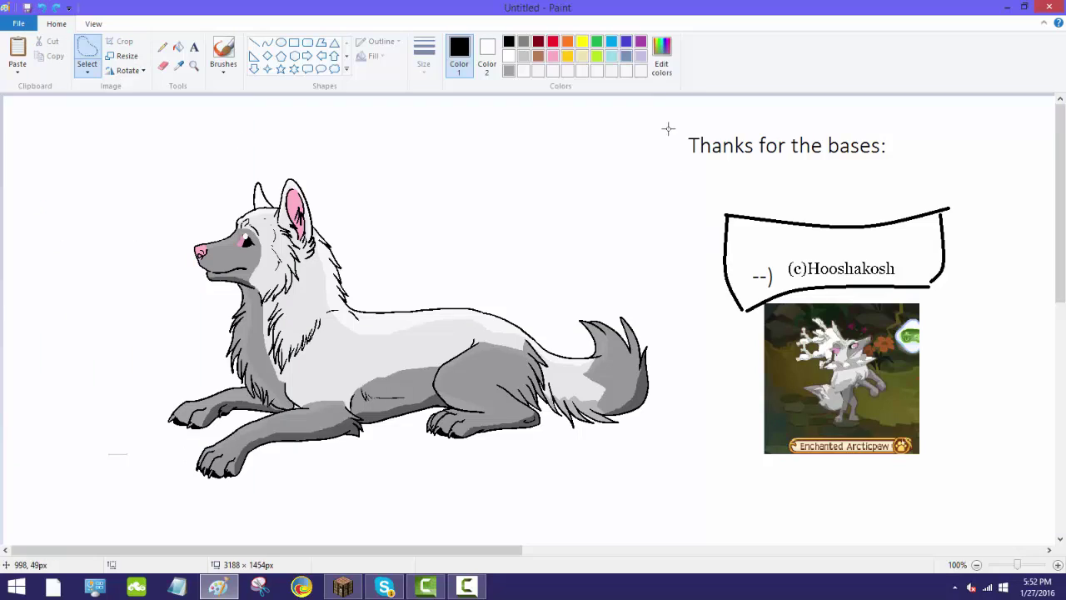
Cut the credit box with the reference picture, and the "Thanks for the bases:" heading, out of the canvas using free-form selections
{"action": "mouse_move", "coordinate": [688, 197]}
{"action": "left_mouse_down"}
{"action": "mouse_move", "coordinate": [723, 447]}
{"action": "mouse_move", "coordinate": [966, 188]}
{"action": "mouse_move", "coordinate": [690, 216]}
{"action": "left_mouse_up"}
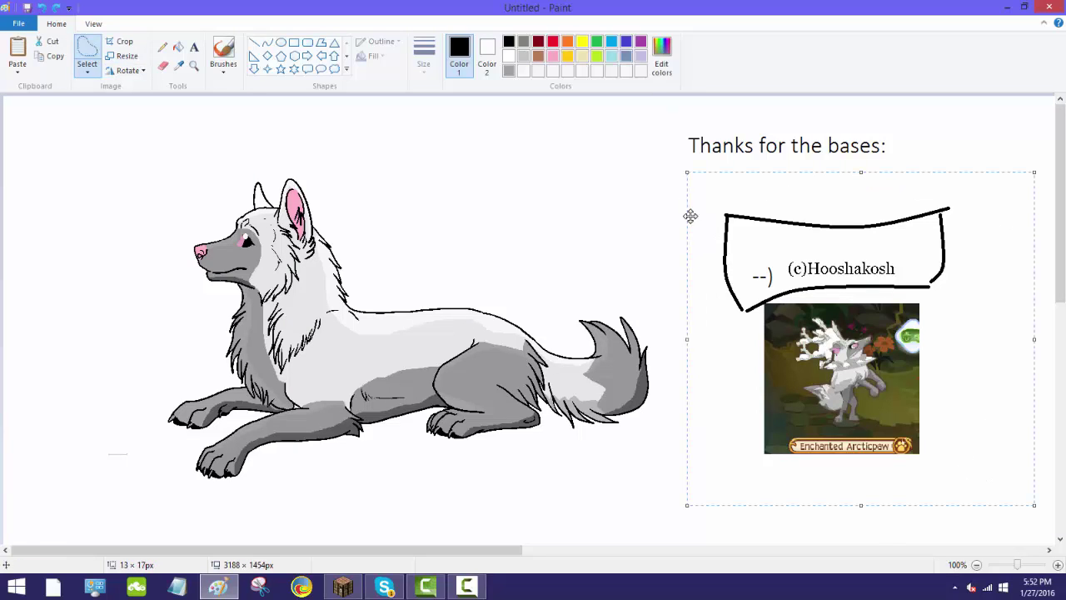
{"action": "left_click", "coordinate": [47, 42]}
{"action": "mouse_move", "coordinate": [681, 151]}
{"action": "left_mouse_down"}
{"action": "mouse_move", "coordinate": [804, 109]}
{"action": "mouse_move", "coordinate": [687, 117]}
{"action": "left_mouse_up"}
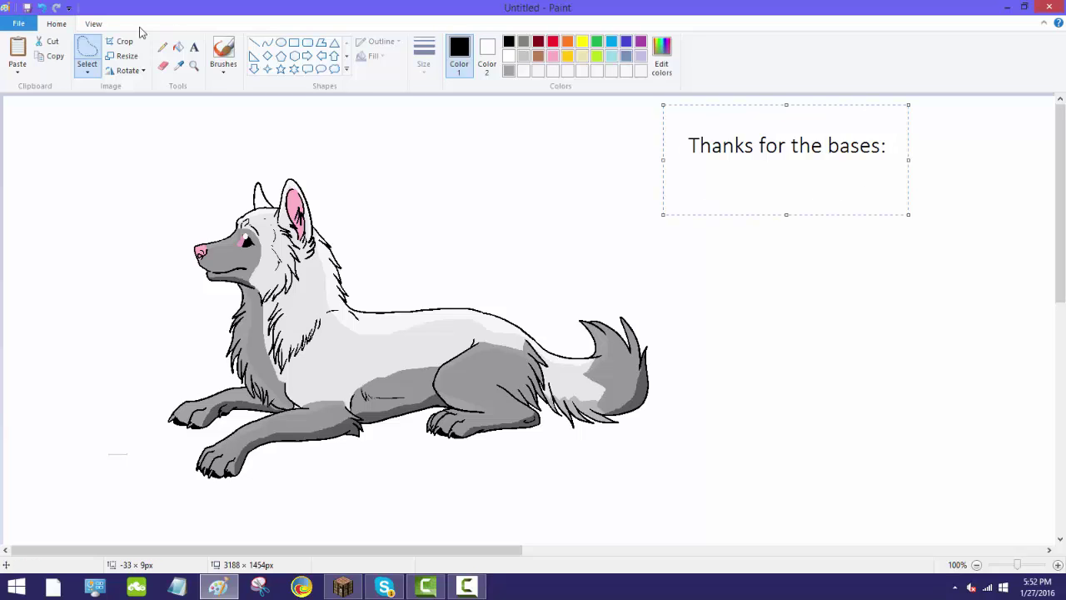
{"action": "left_click", "coordinate": [47, 41]}
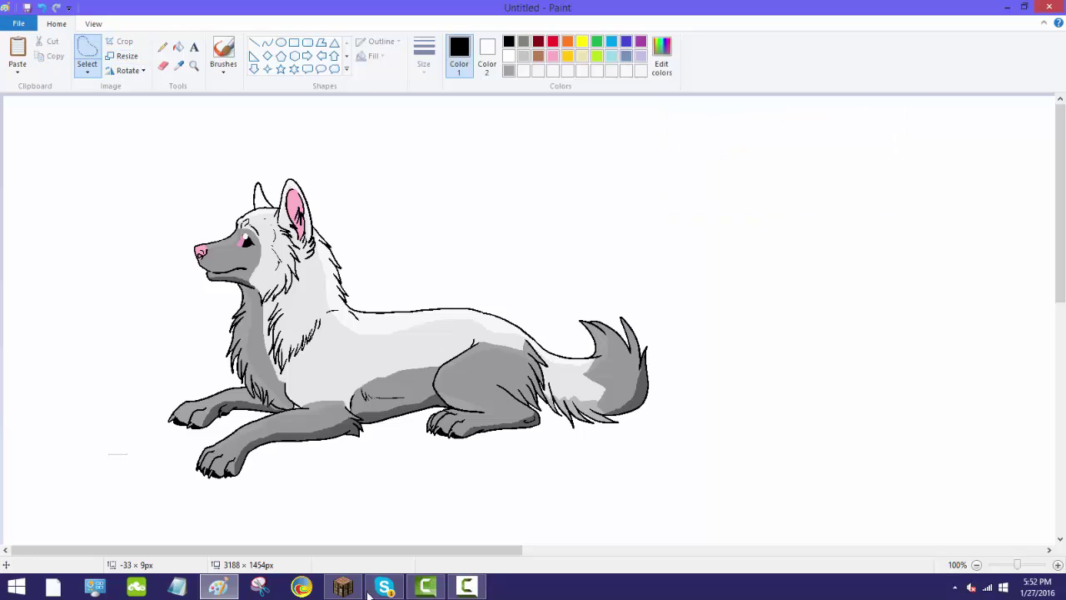
Switch to Snipping Tool and capture a rectangular snip around the whole finished wolf
{"action": "left_click", "coordinate": [260, 588]}
{"action": "left_click", "coordinate": [924, 314]}
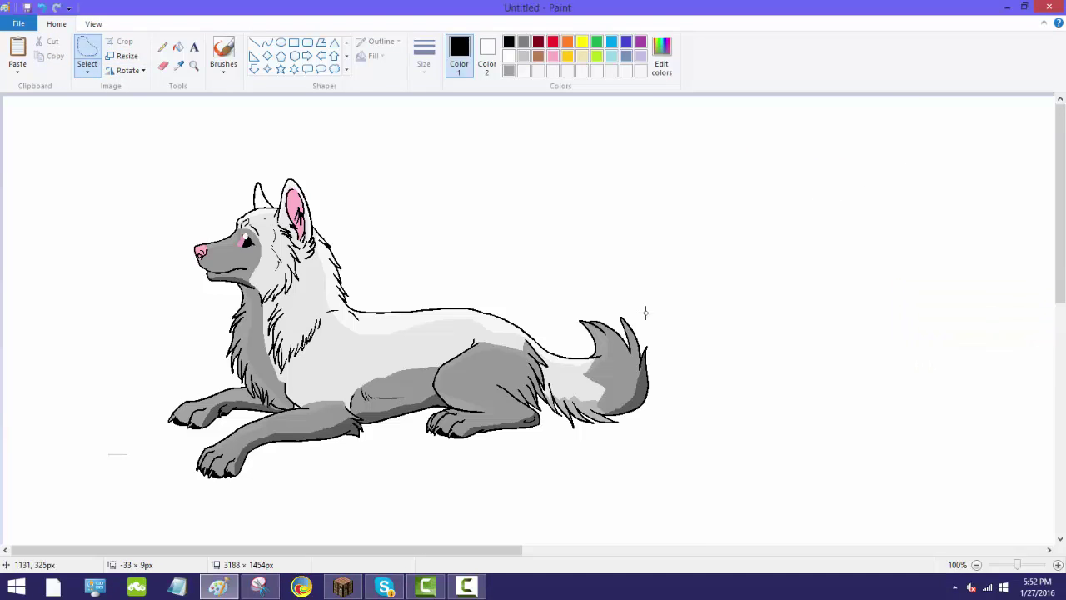
{"action": "left_click_drag", "start_coordinate": [133, 128], "coordinate": [716, 538]}
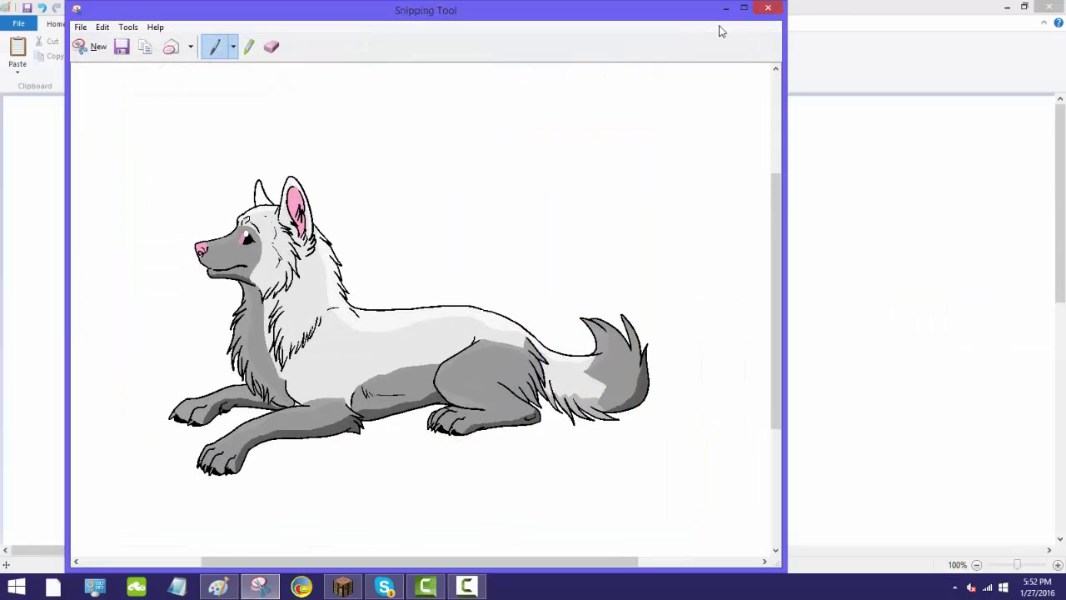
Close the snip and save it as a PNG named "My New Pic" in the Downloads folder
{"action": "left_click", "coordinate": [767, 8]}
{"action": "left_click", "coordinate": [427, 298]}
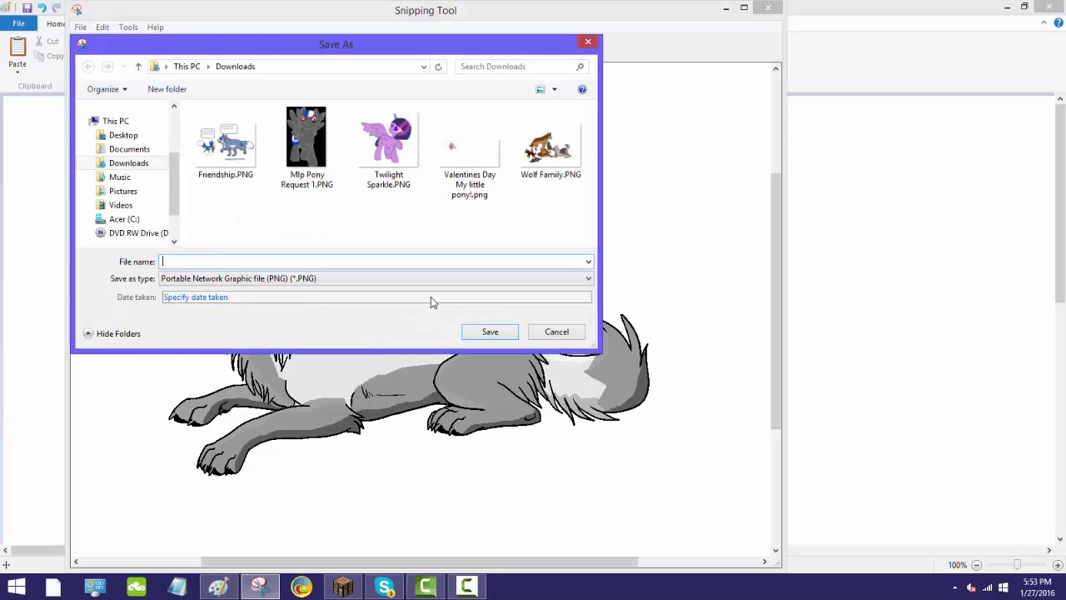
{"action": "type", "text": "My New Pic"}
{"action": "key", "text": "Return"}
{"action": "left_click", "coordinate": [465, 588]}
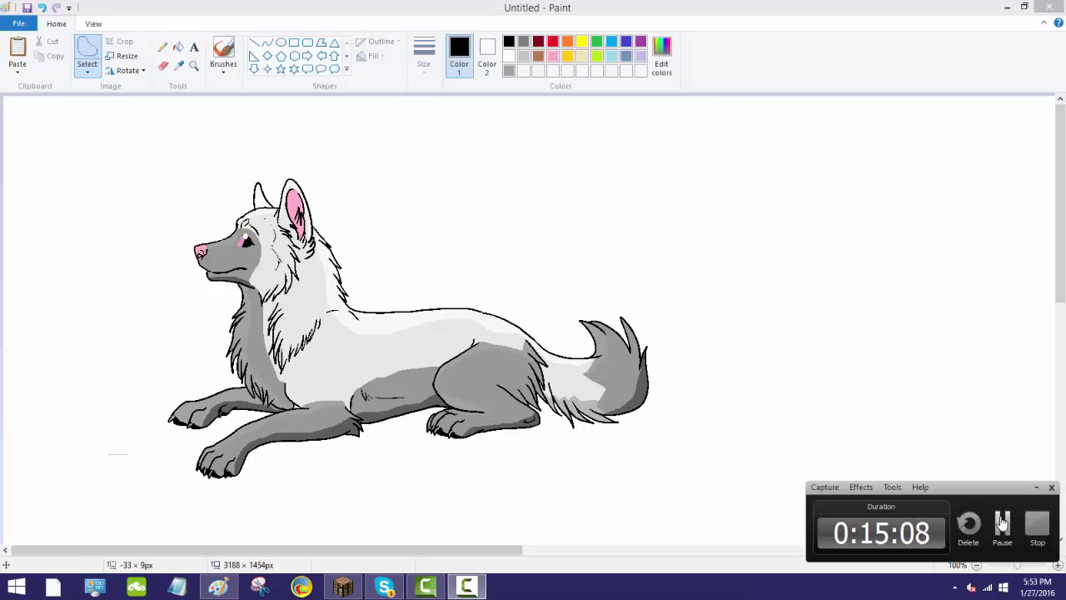